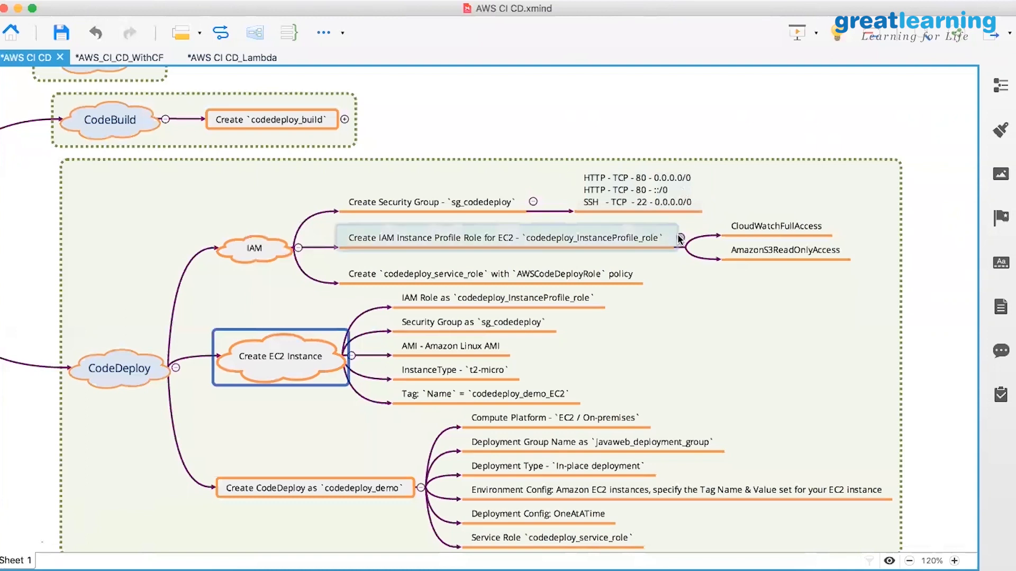
In XMind, collapse the IAM, Create EC2 Instance, CodeDeploy and CodeBuild branches, expand CodePipeline, then bring Safari forward.
click(299, 248)
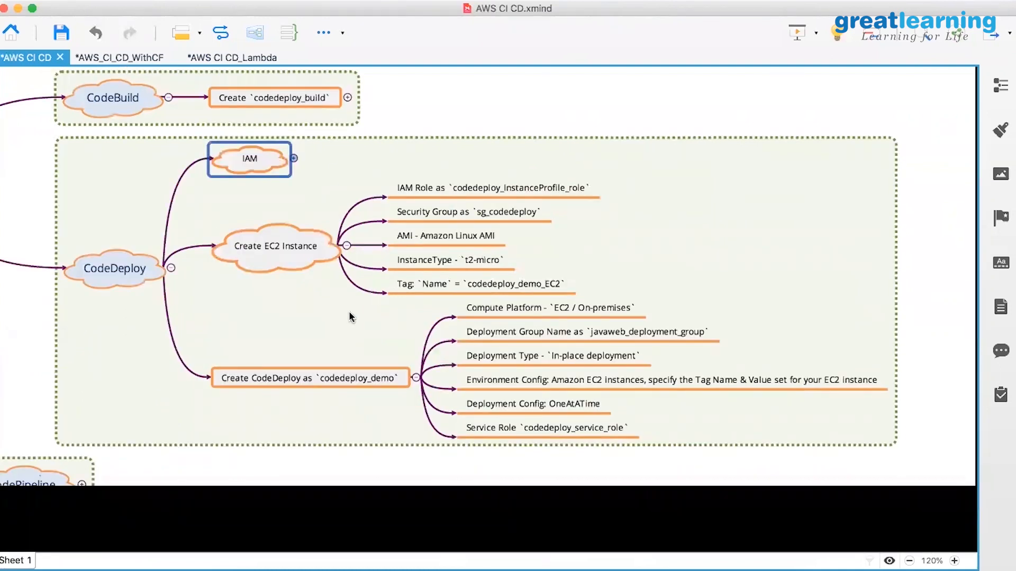
click(350, 314)
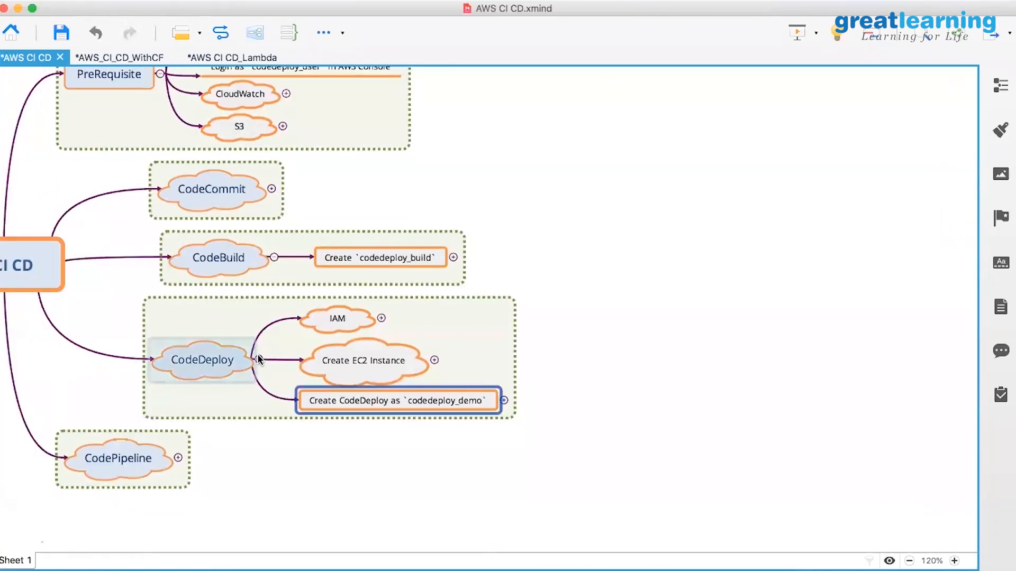
click(258, 356)
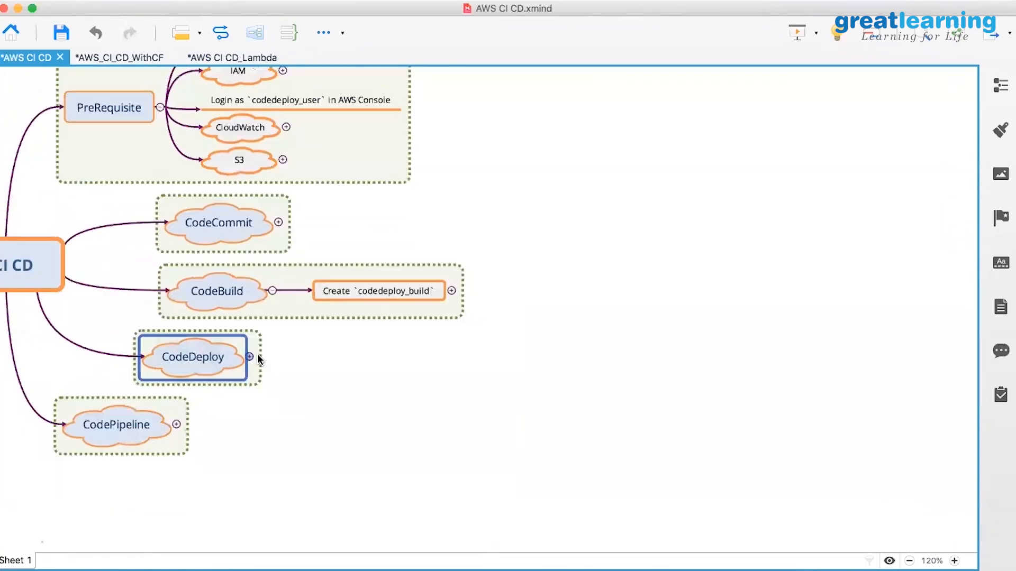
click(272, 290)
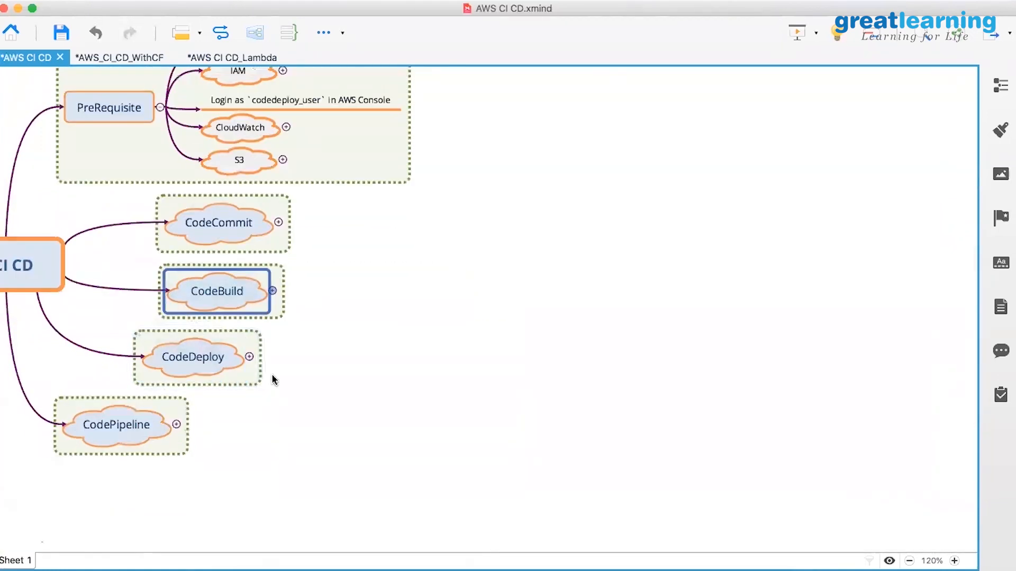
click(177, 424)
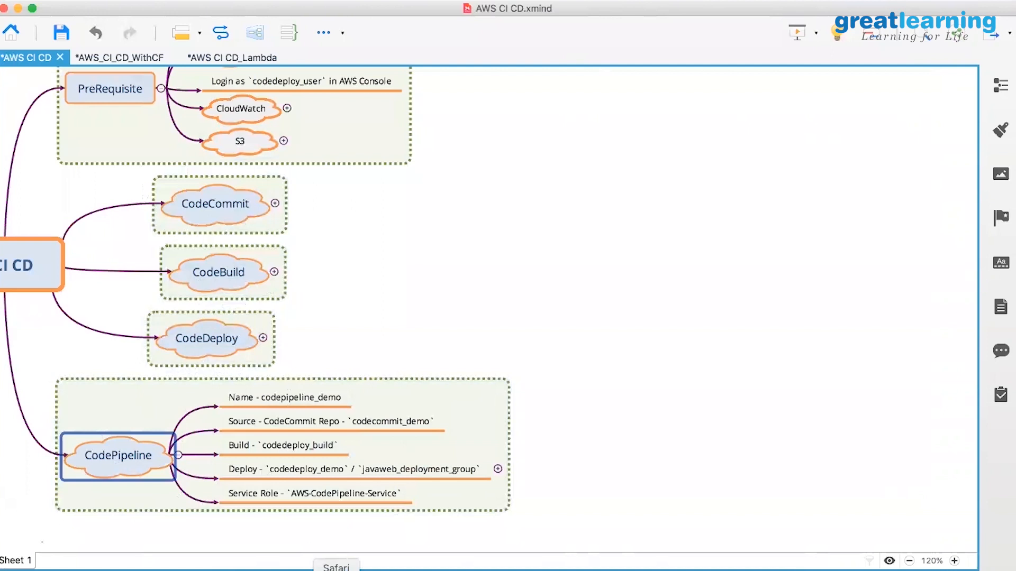
click(336, 570)
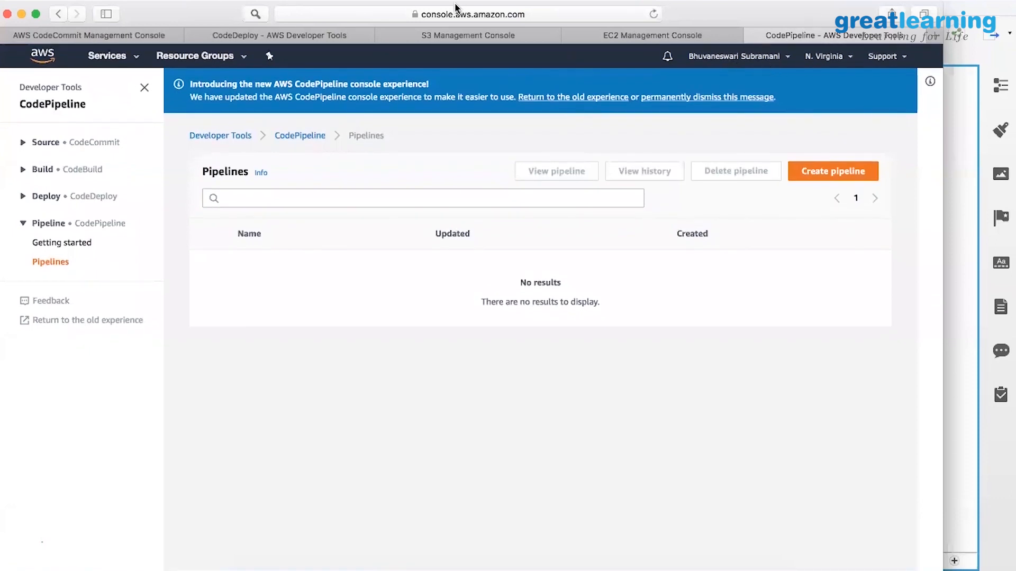
Go to CodeCommit, open the CodeCommit_Demo repository and browse its scripts folder.
click(116, 37)
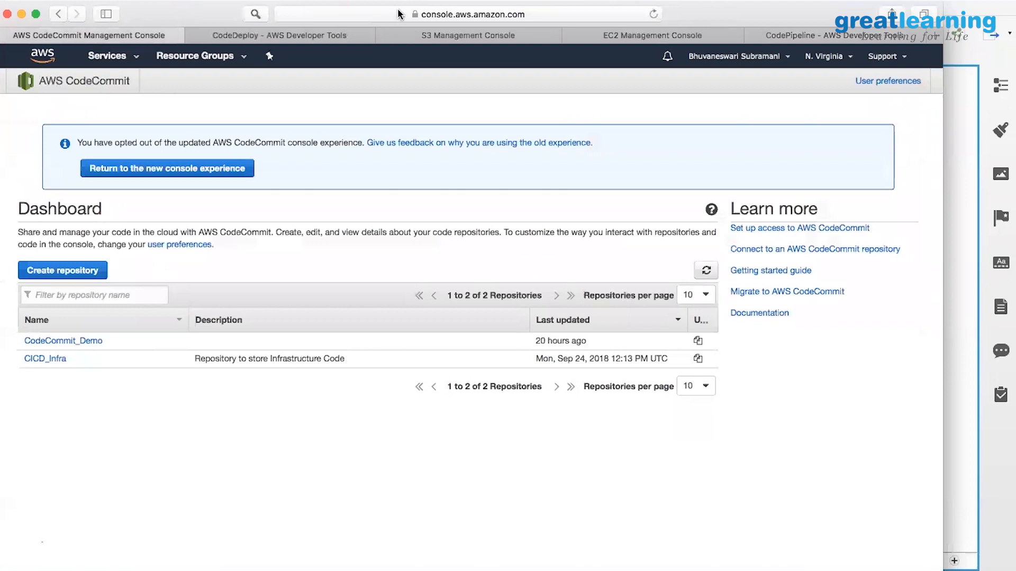
click(136, 58)
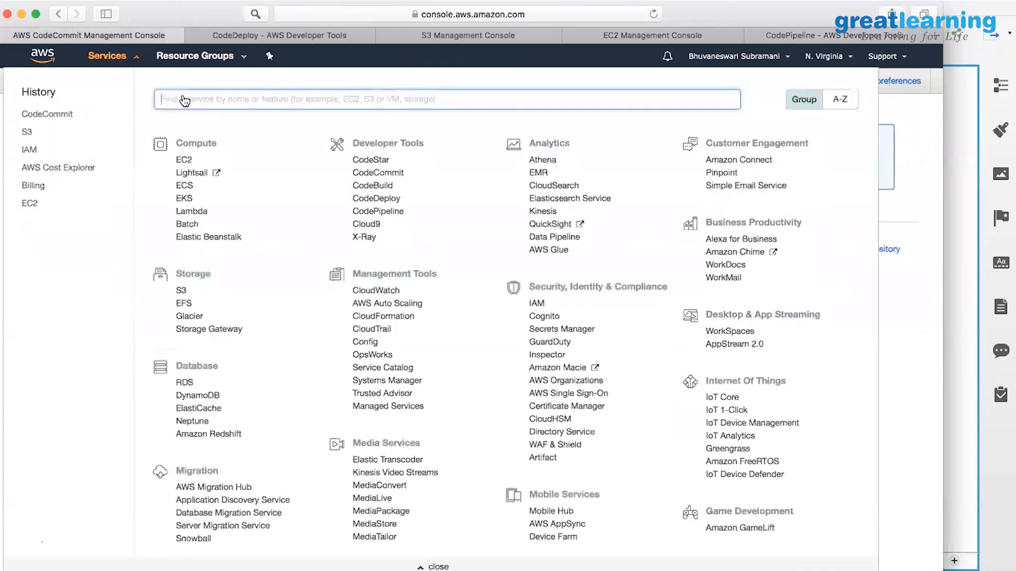
click(367, 175)
click(137, 60)
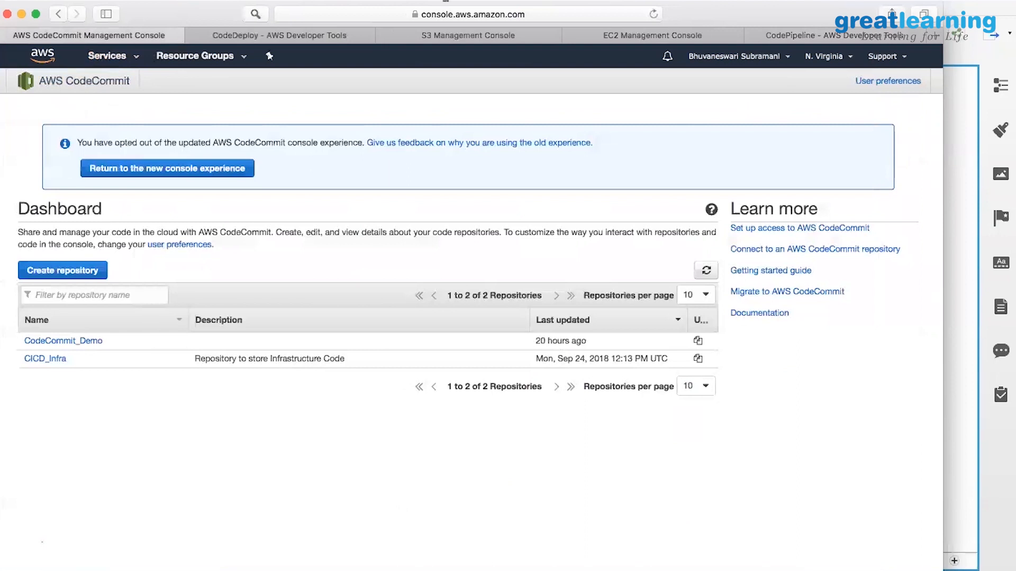
click(78, 343)
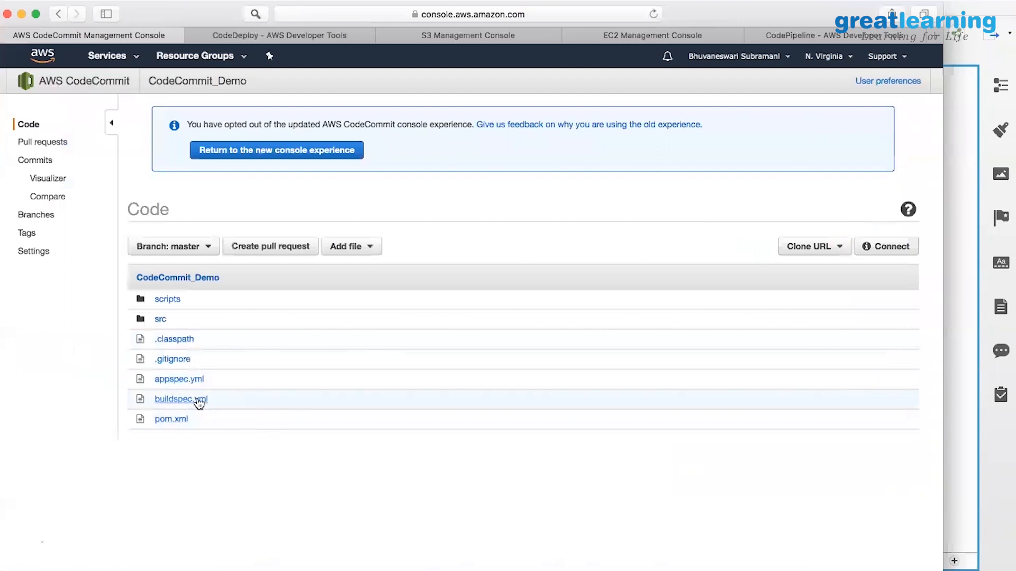
click(169, 302)
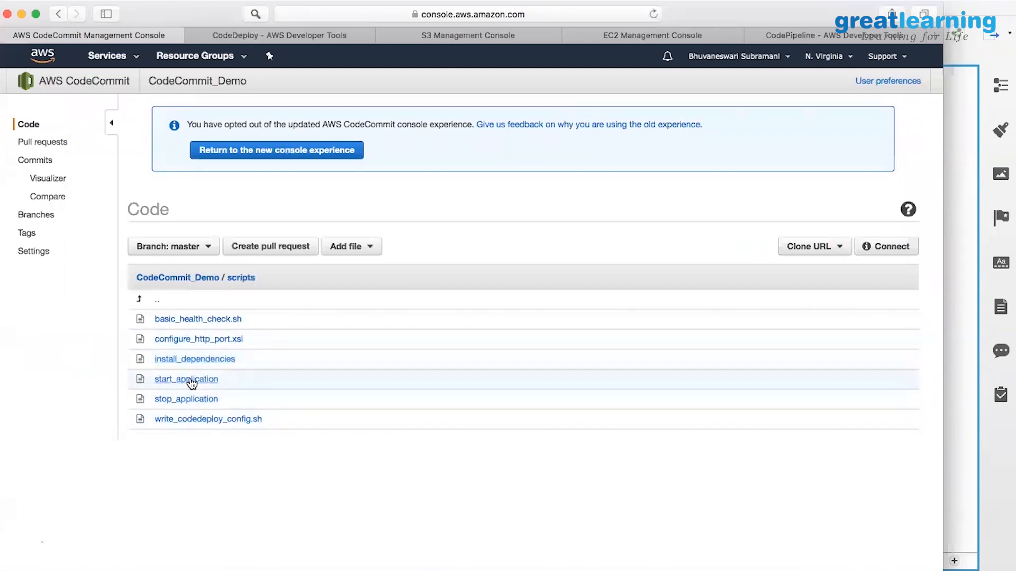
click(140, 301)
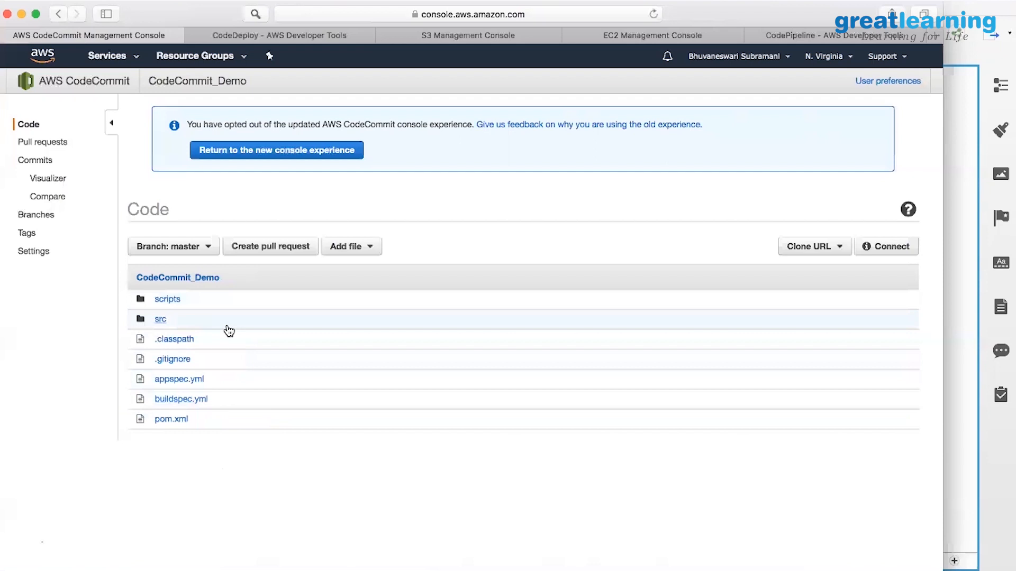
Review CodeCommit_Demo's commit Visualizer and Compare pages, return to its Code listing, then go to CodeDeploy.
click(48, 178)
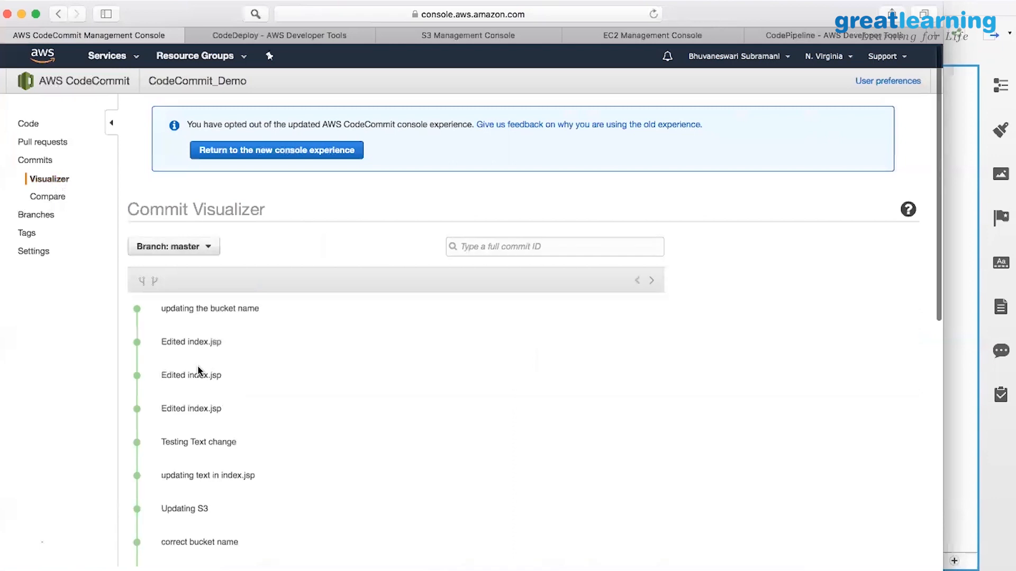
scroll(199, 371, down, 5)
scroll(199, 370, up, 5)
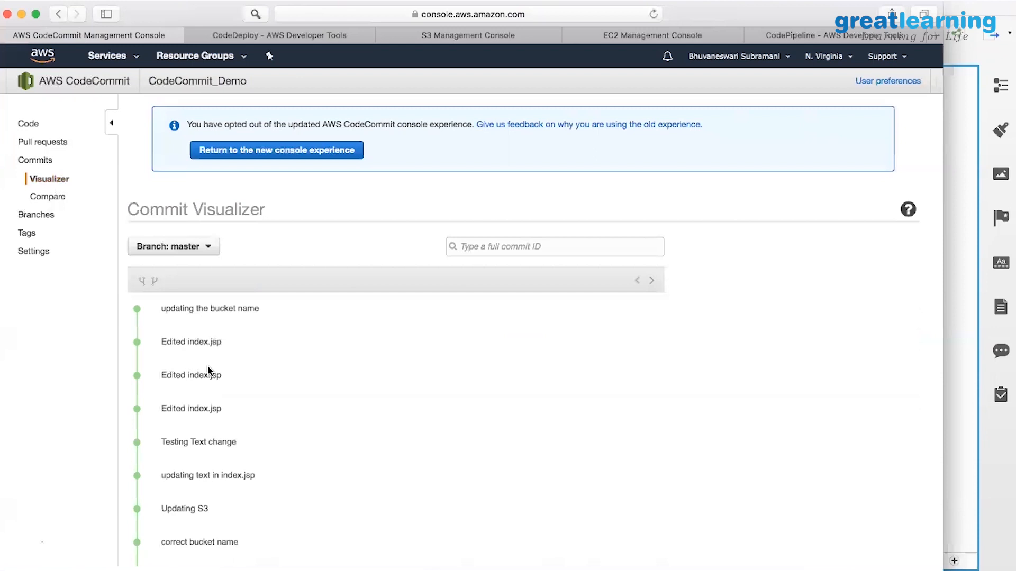
scroll(207, 371, down, 7)
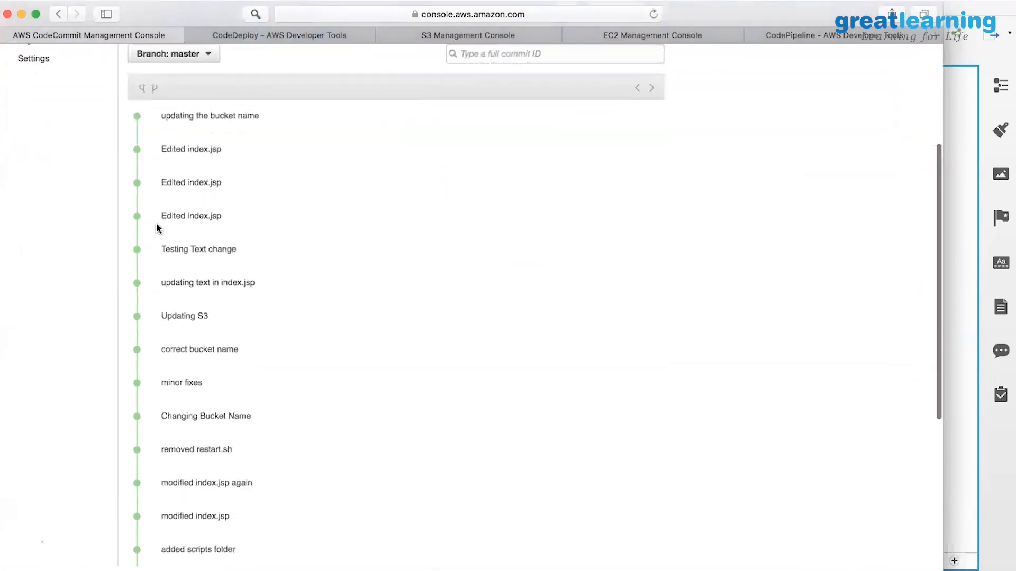
scroll(145, 288, up, 4)
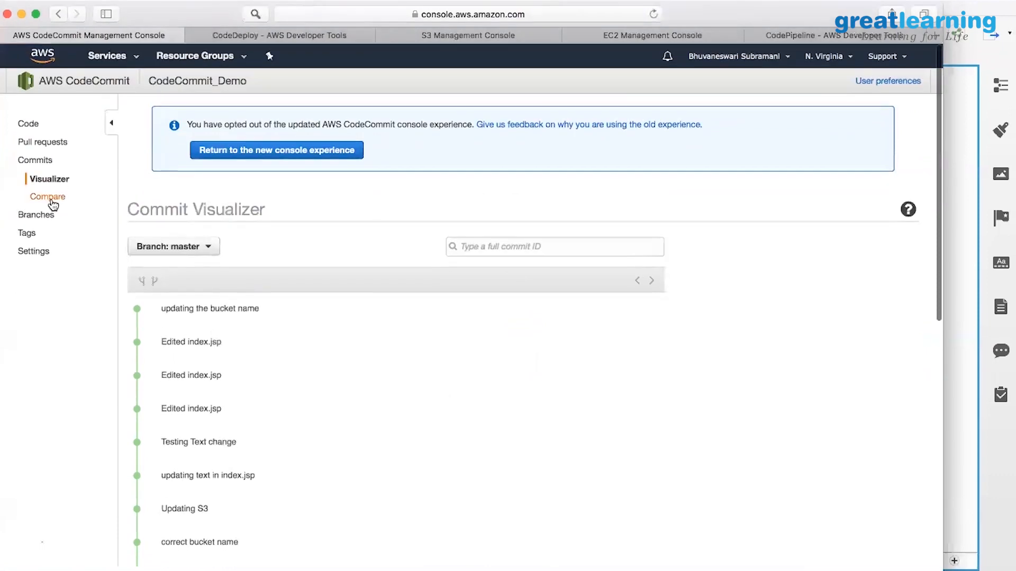
click(50, 198)
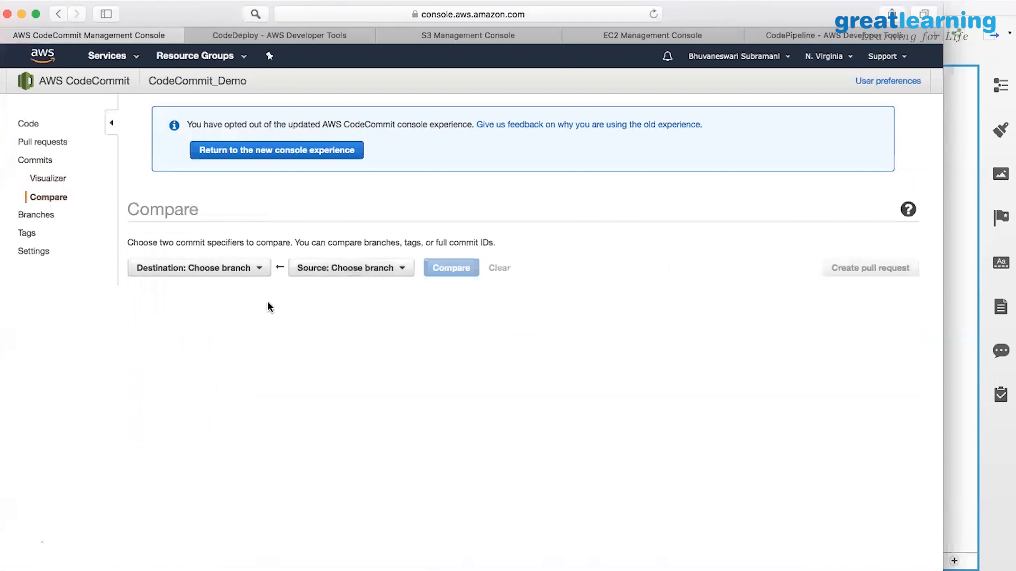
click(27, 125)
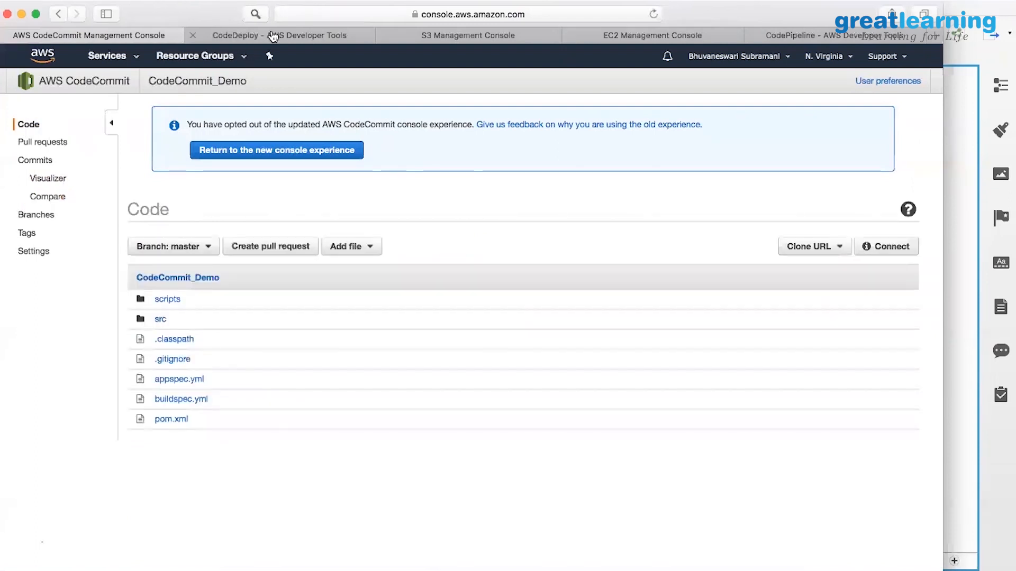
click(323, 33)
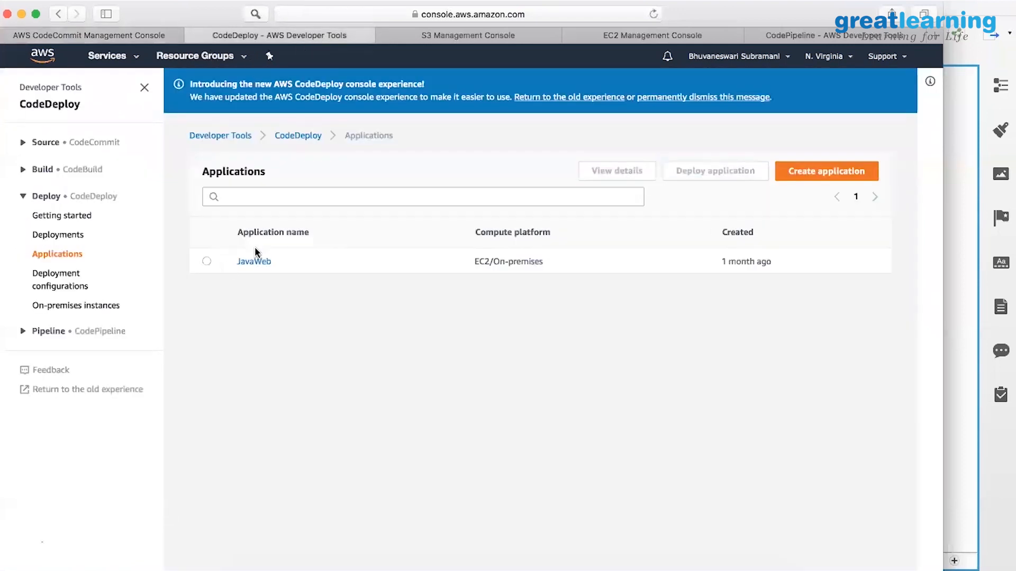
Open the JavaWeb application, start the stopped codedeploy_demo_EC2 instance, and return to the CodeCommit repository.
click(206, 262)
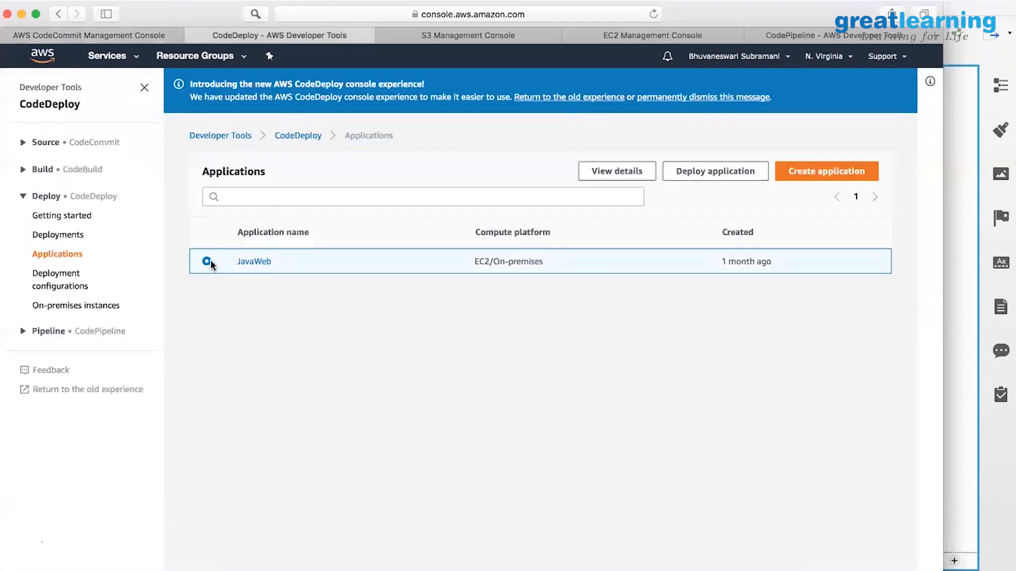
click(261, 262)
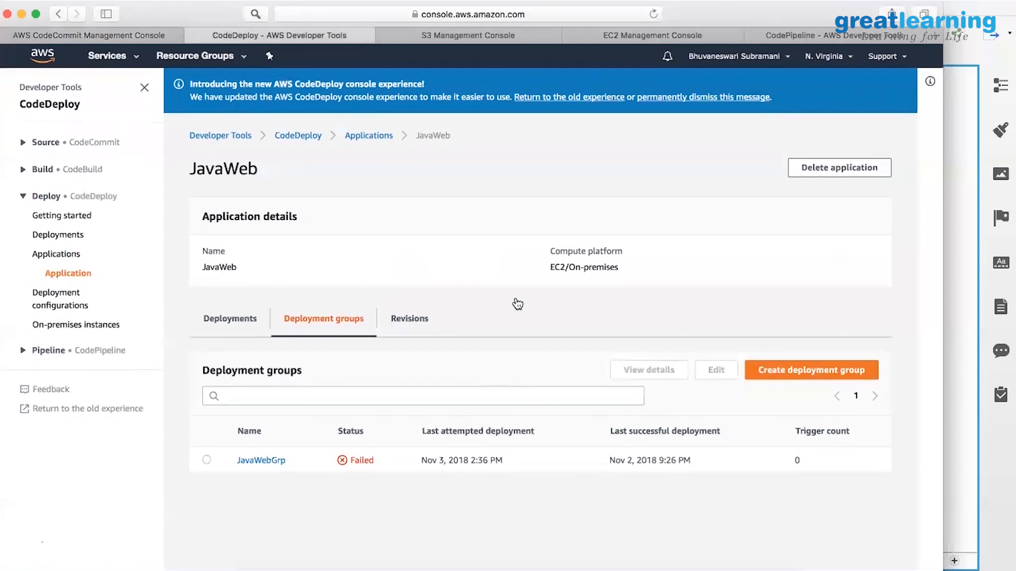
click(641, 37)
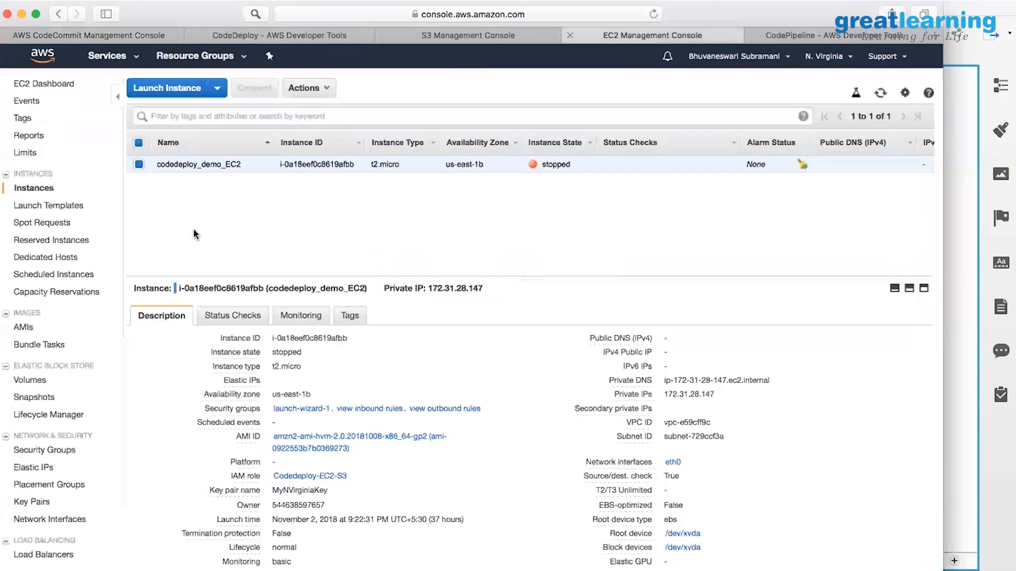
click(326, 88)
mouse_move(365, 172)
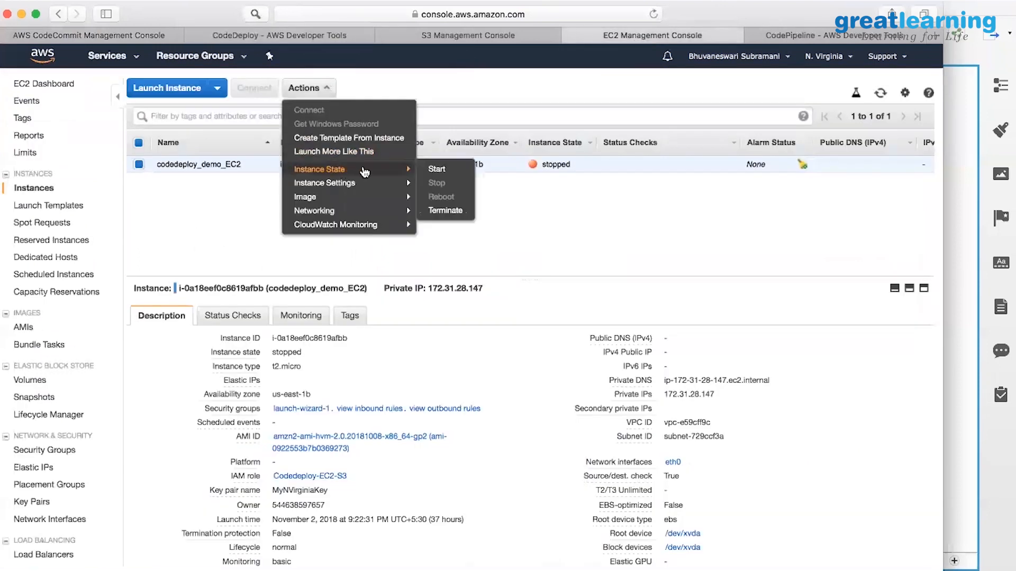
click(439, 169)
click(557, 362)
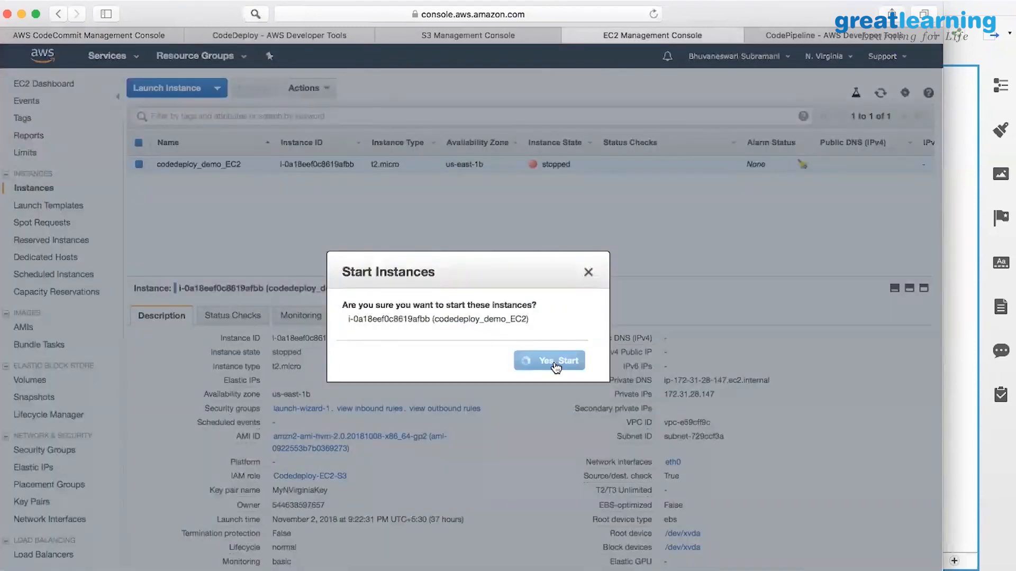
click(322, 33)
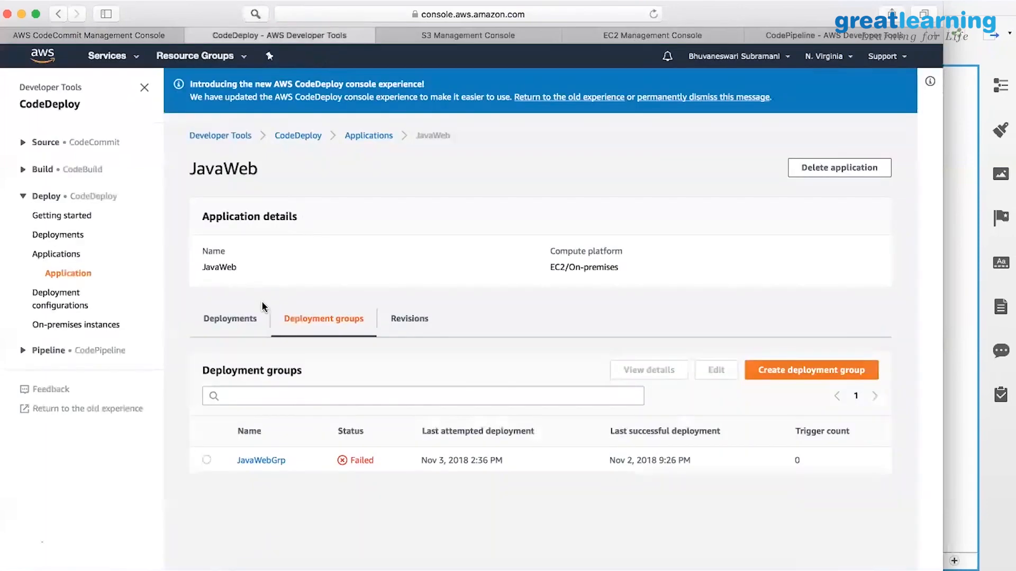
click(126, 38)
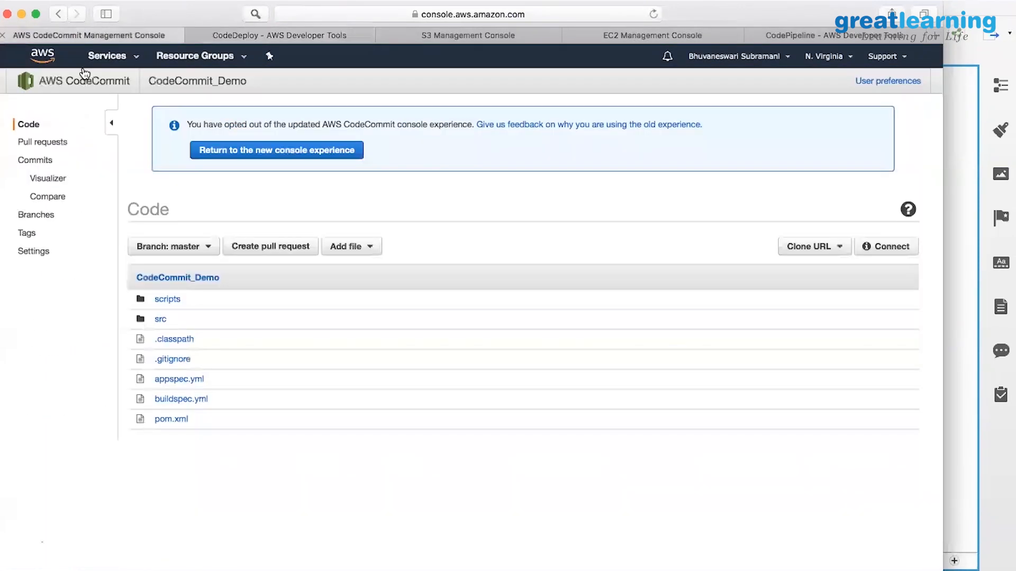
Open the CodeBuild console in a new browser tab and switch to it.
click(136, 57)
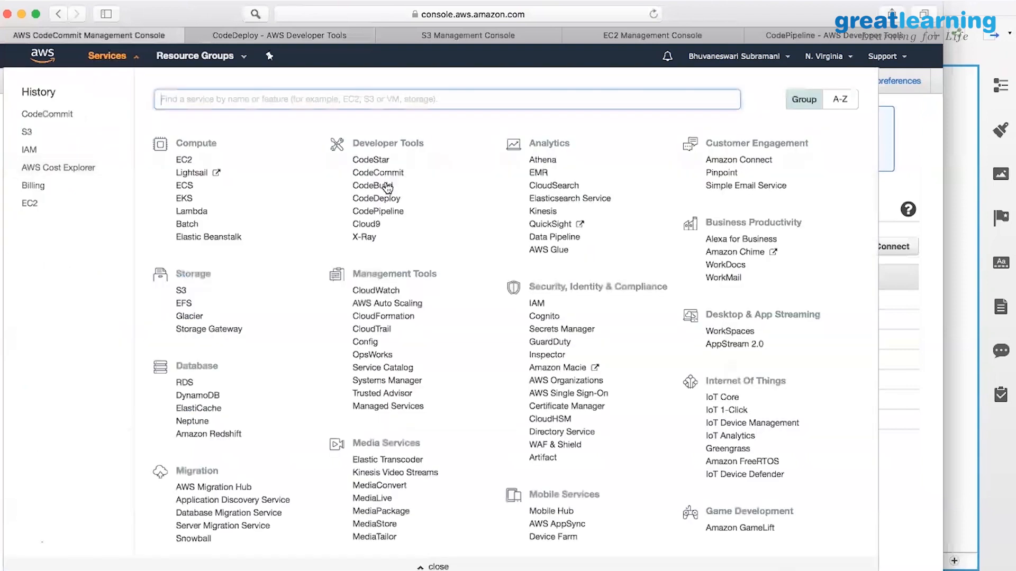
right_click(386, 186)
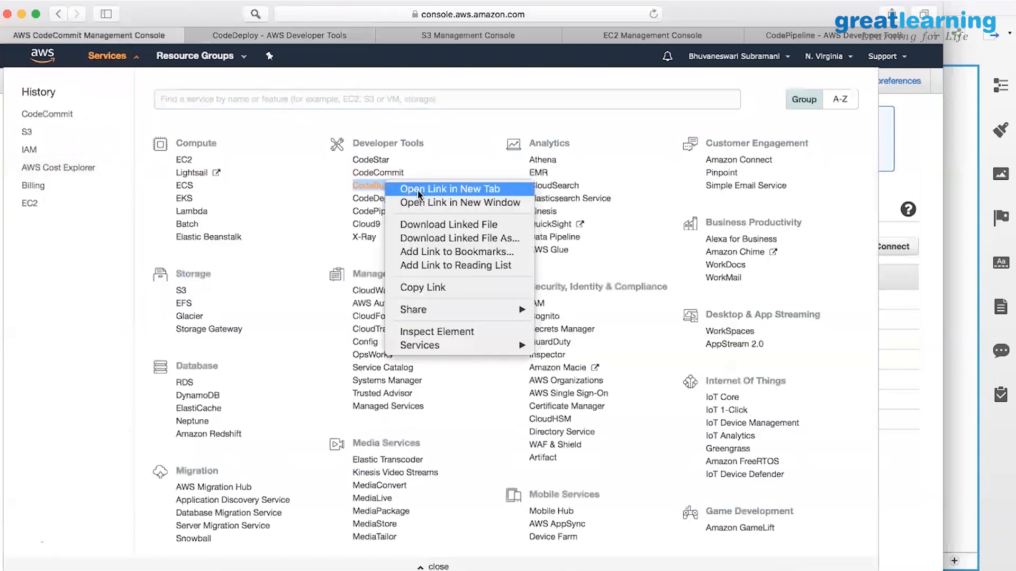
key(Return)
click(121, 56)
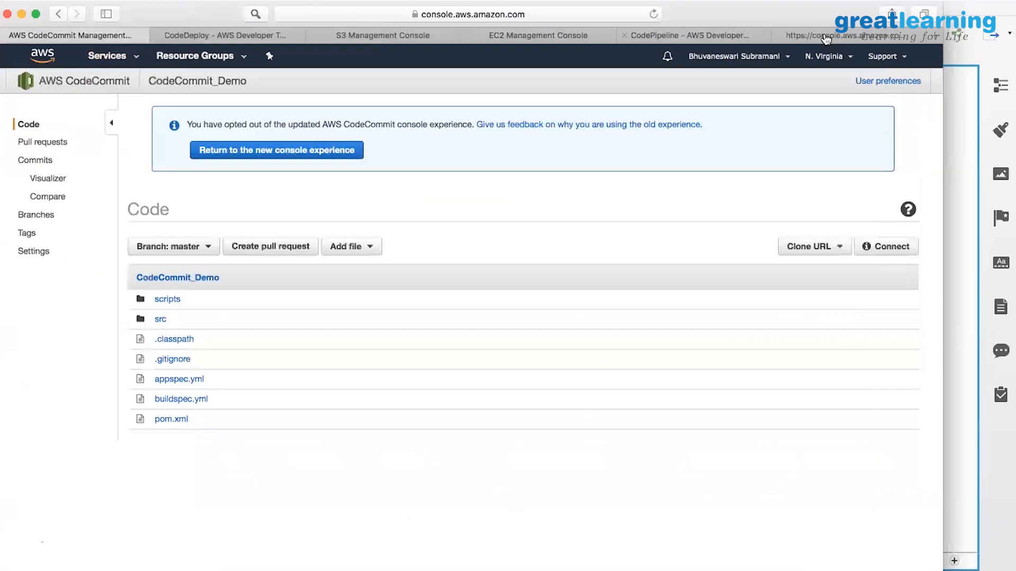
click(826, 37)
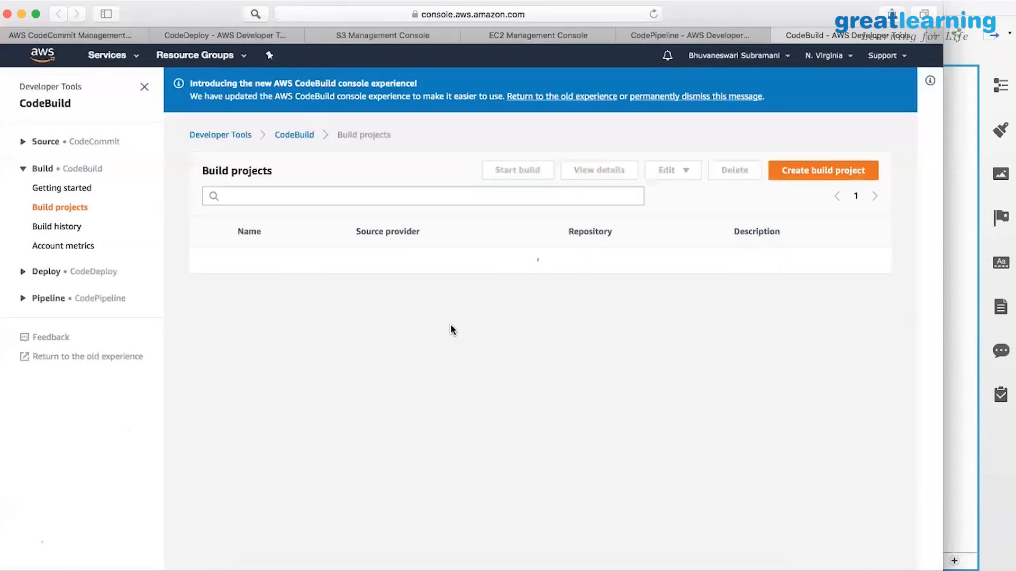
Open the JavaWebBuild project and review its build details, source and environment settings.
click(206, 260)
click(265, 262)
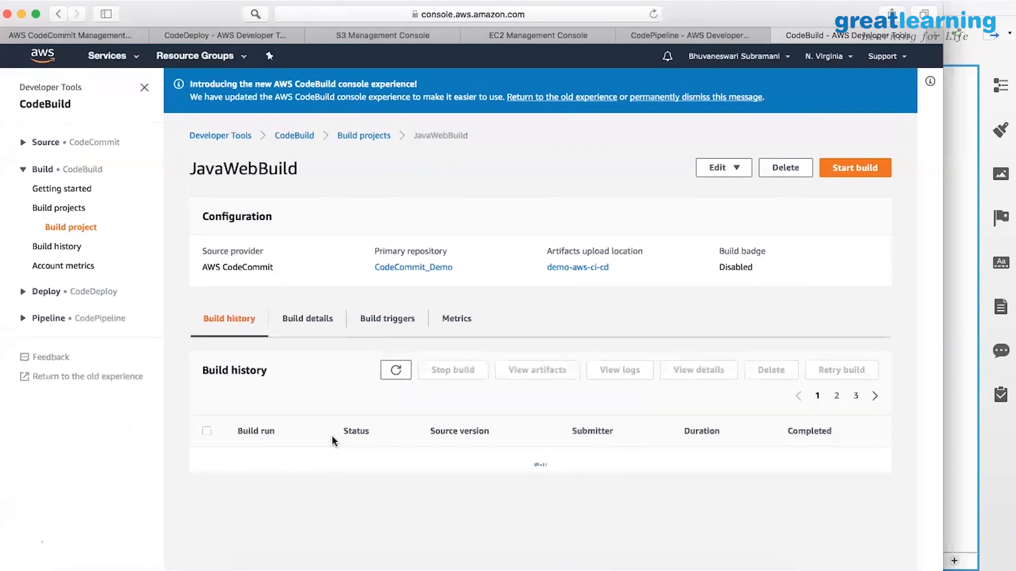
scroll(335, 439, down, 4)
scroll(337, 437, up, 4)
scroll(311, 263, up, 1)
click(309, 267)
scroll(211, 267, down, 4)
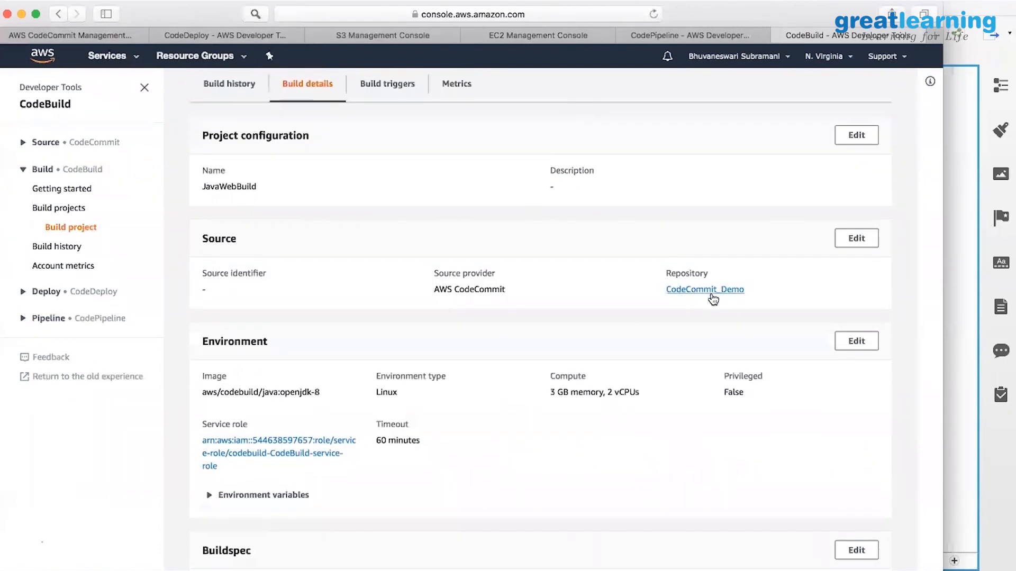
scroll(712, 300, down, 2)
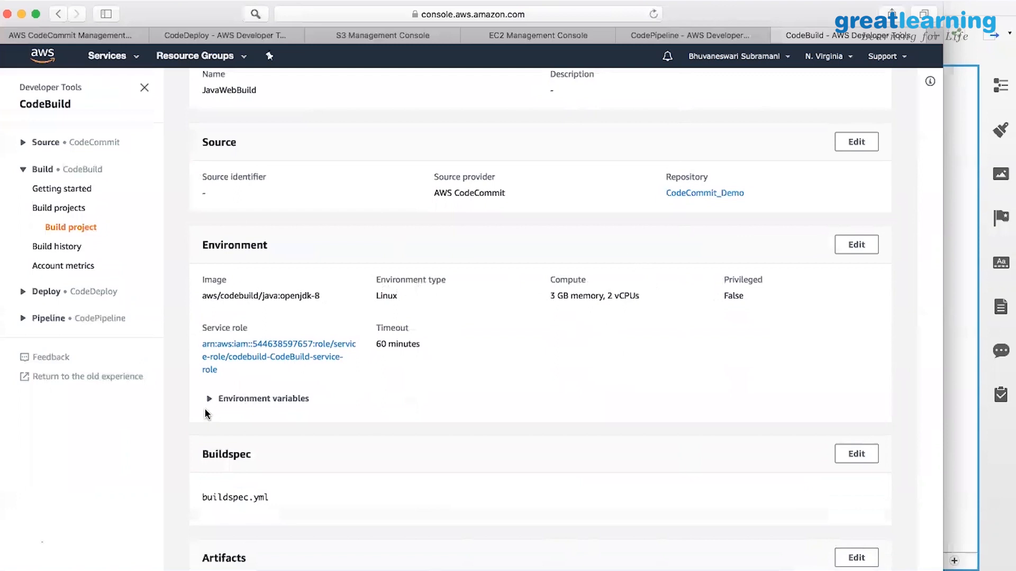
scroll(209, 402, down, 5)
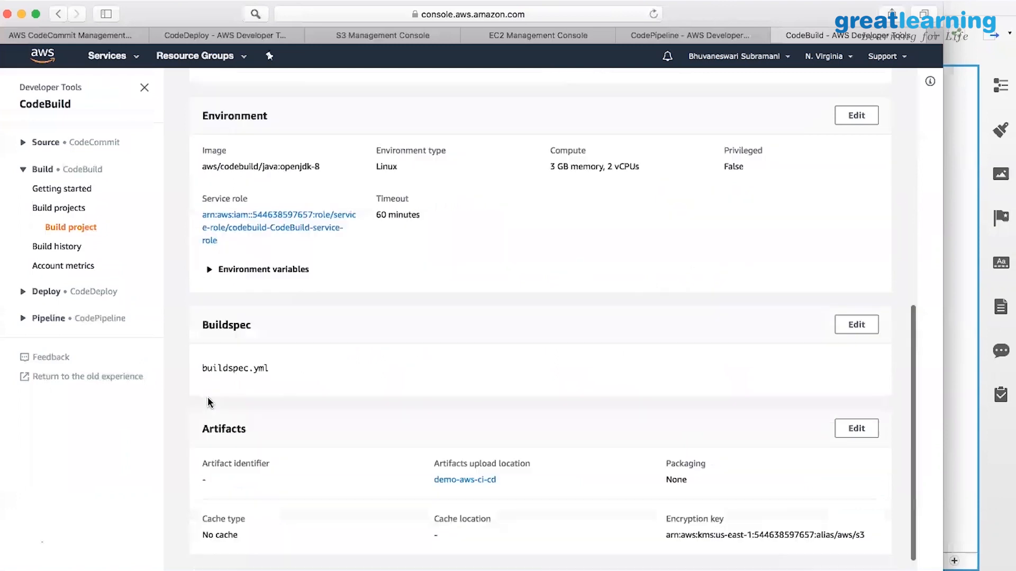
click(208, 252)
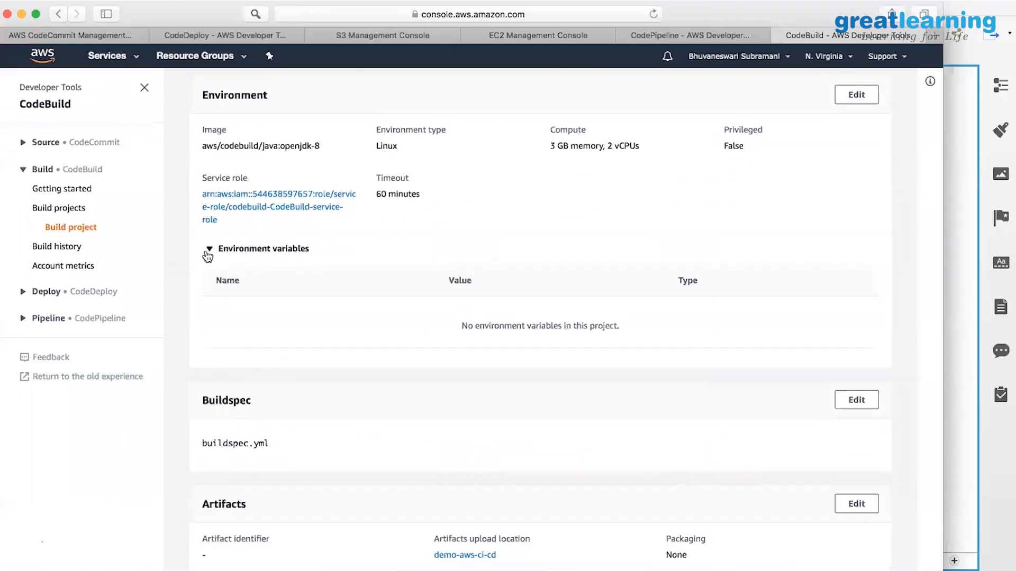
click(208, 252)
scroll(554, 466, down, 1)
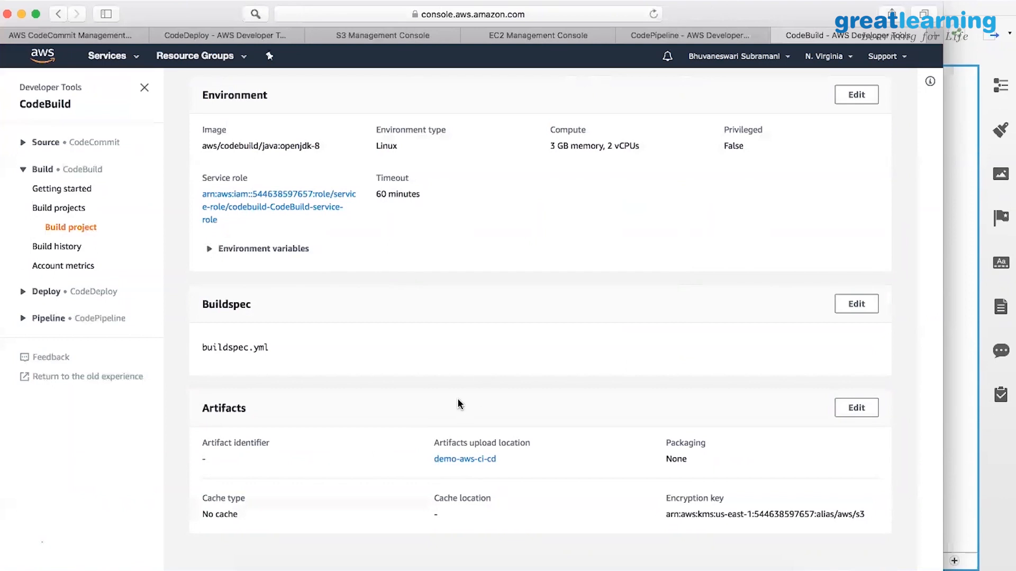
scroll(458, 400, up, 5)
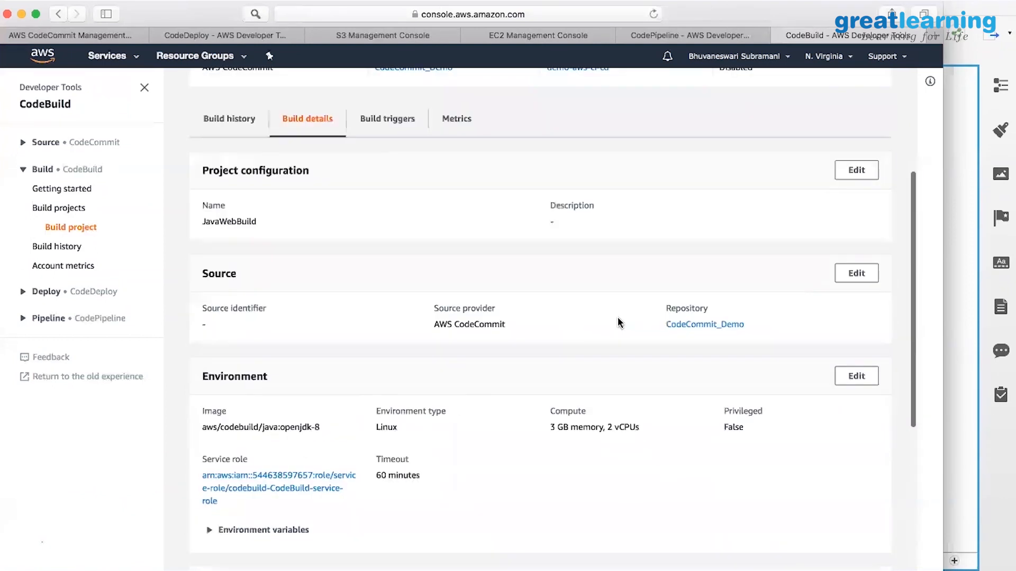
scroll(726, 116, up, 4)
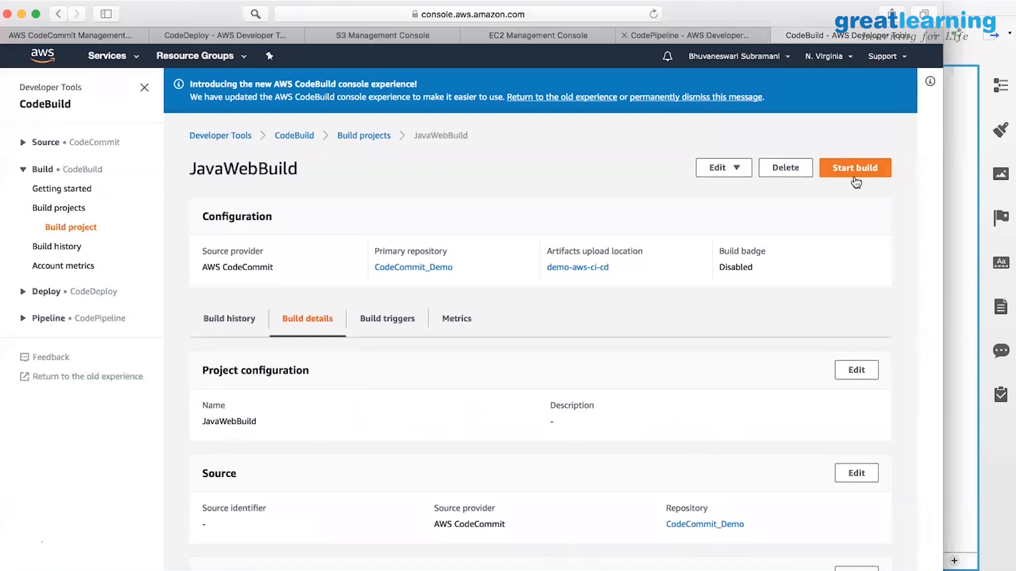
In the CodePipeline tab, open the Getting started page and scroll through its overview.
click(659, 35)
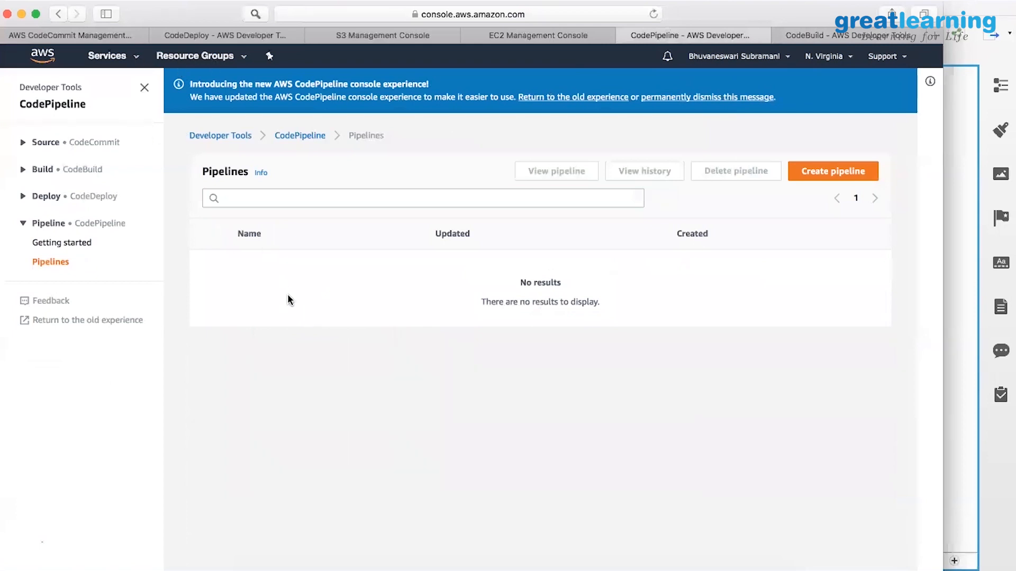
click(304, 136)
scroll(442, 309, down, 5)
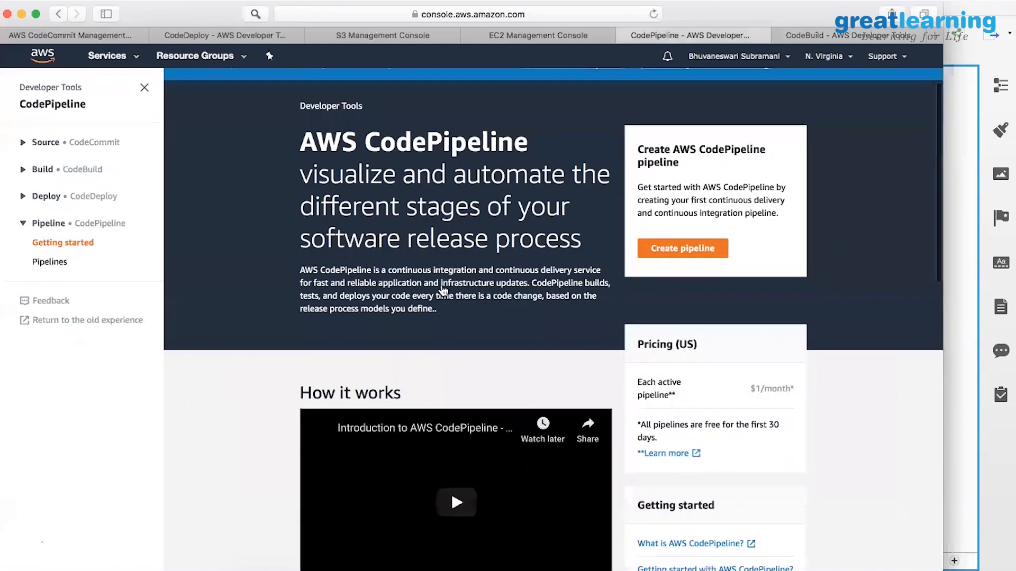
scroll(440, 284, up, 5)
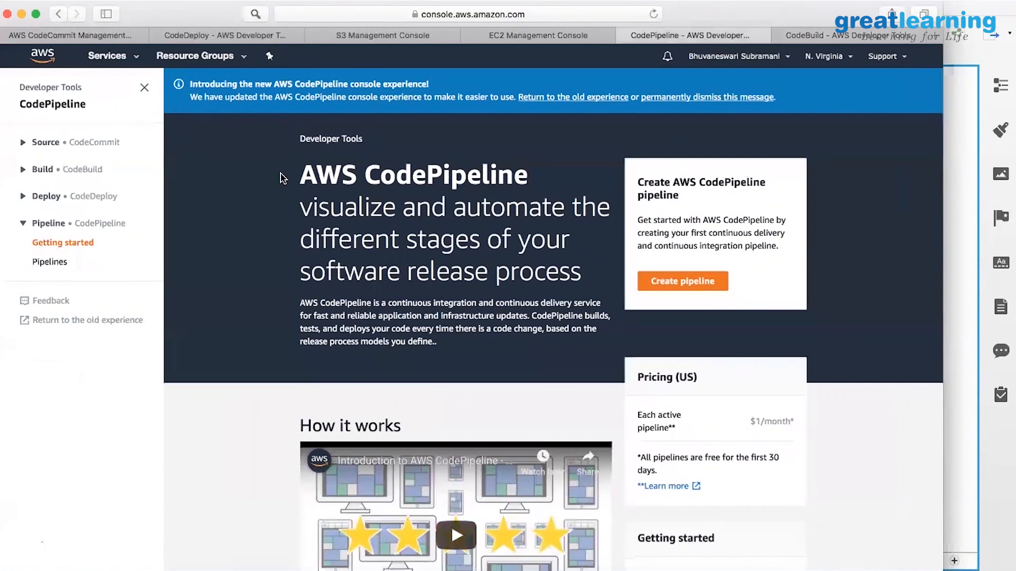
scroll(283, 179, down, 3)
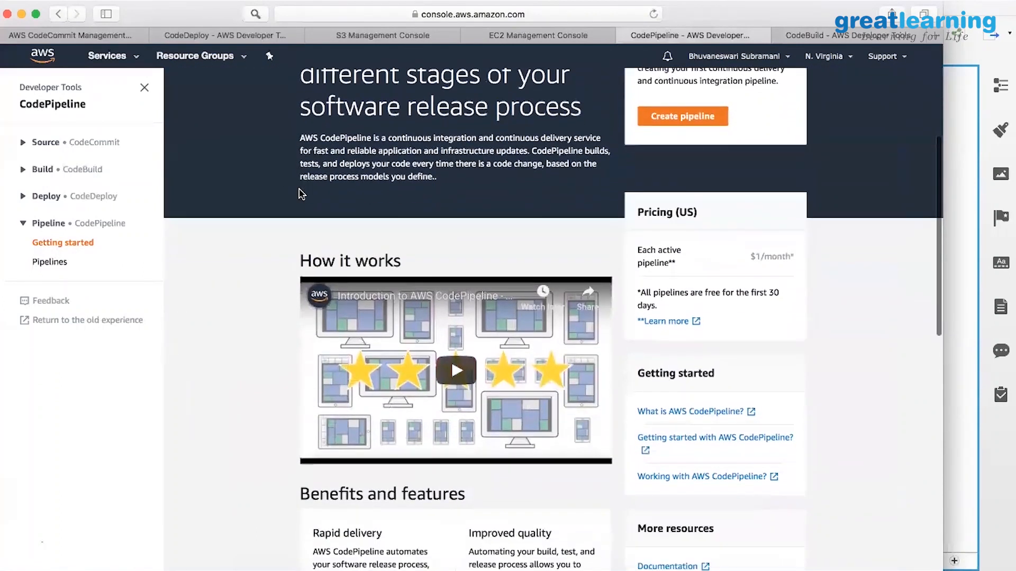
scroll(300, 194, down, 3)
scroll(301, 195, down, 2)
scroll(300, 194, down, 2)
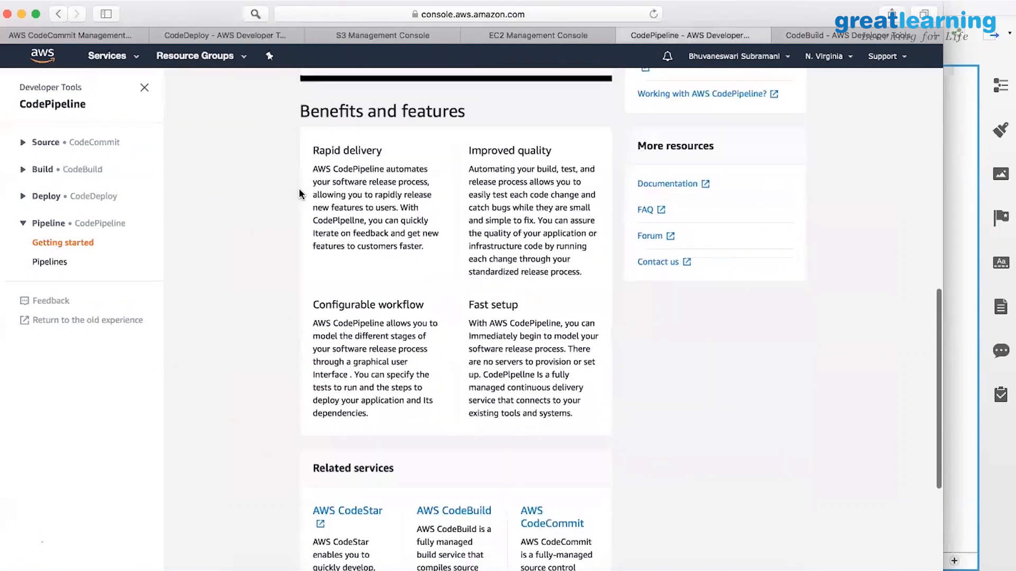
scroll(300, 194, down, 1)
scroll(300, 195, down, 1)
scroll(643, 177, up, 12)
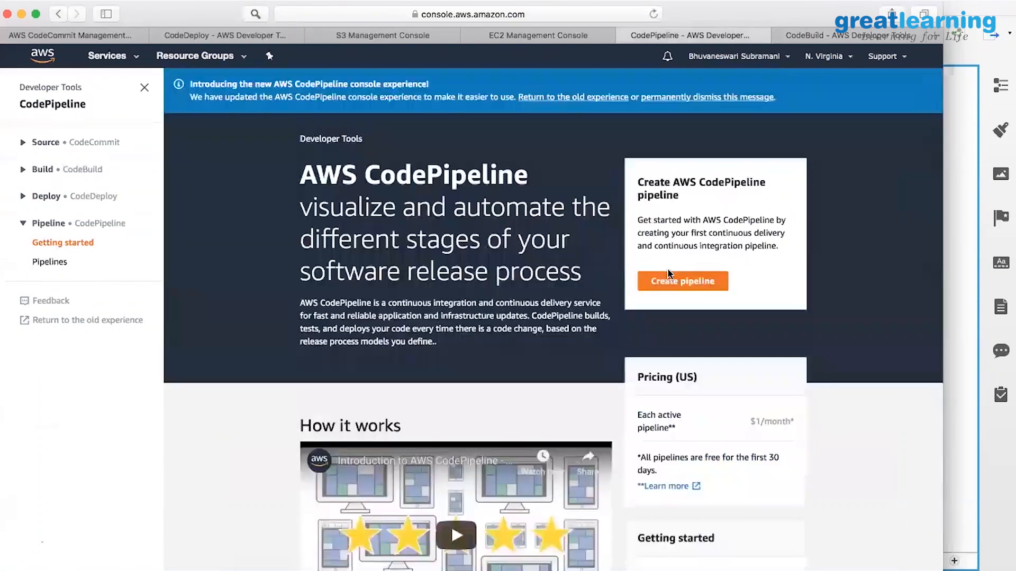
Start a pipeline named codepipeline_demo using the existing AWS-CodePipeline-Service role and continue to the source step.
click(686, 284)
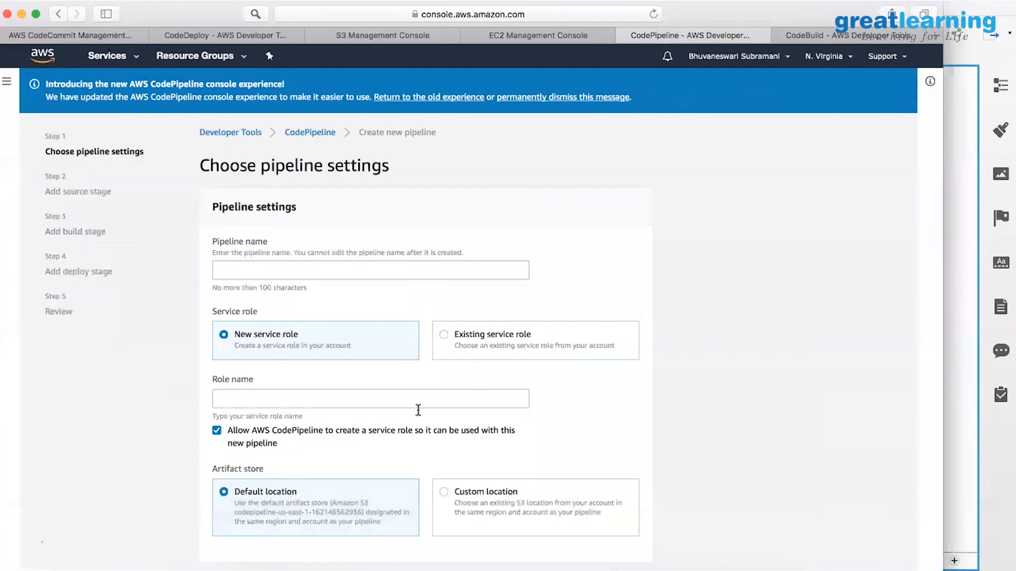
click(388, 270)
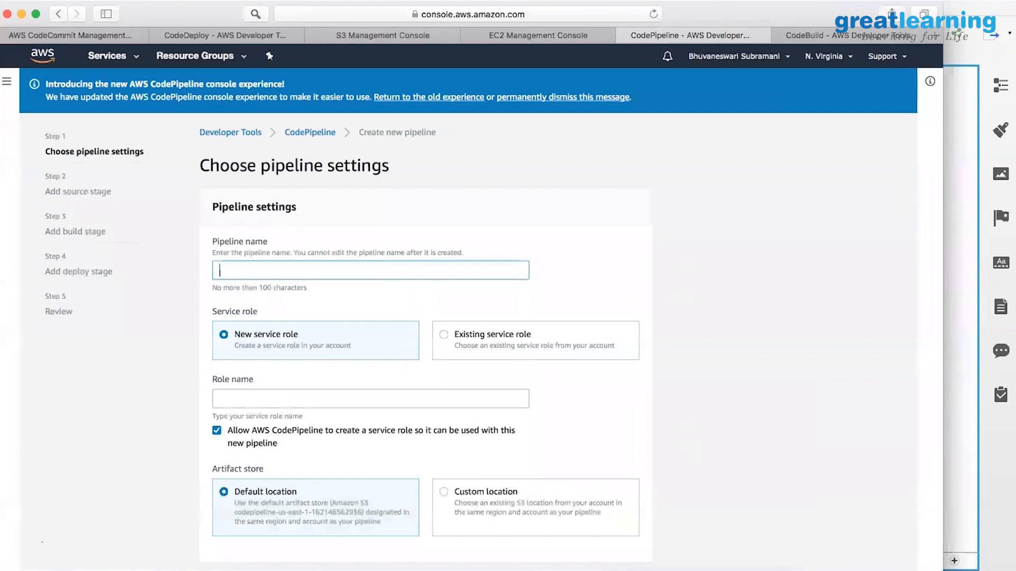
text(codepiple)
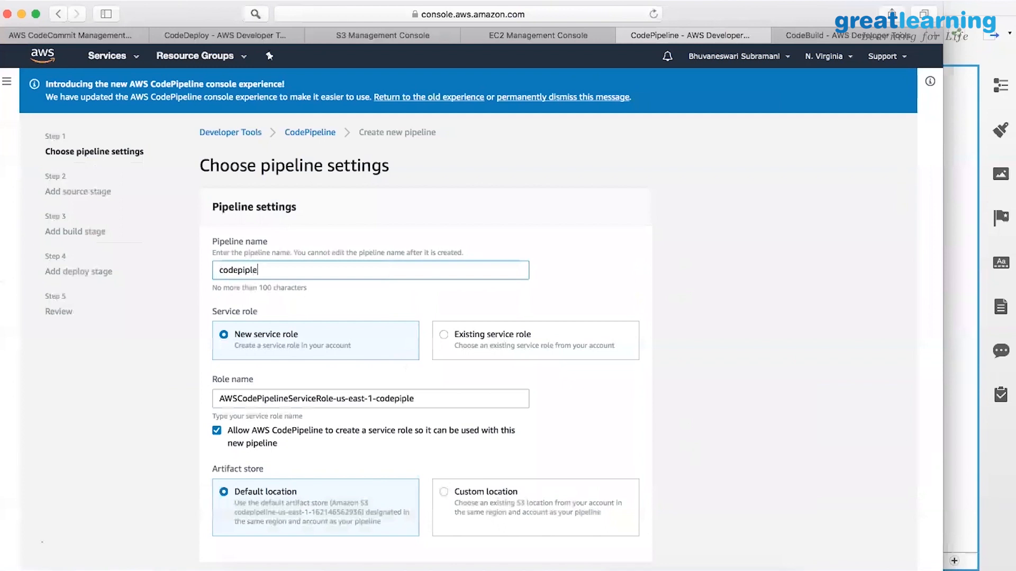
key(BackSpace)
key(BackSpace)
text(eline_demo)
scroll(362, 378, down, 2)
click(444, 288)
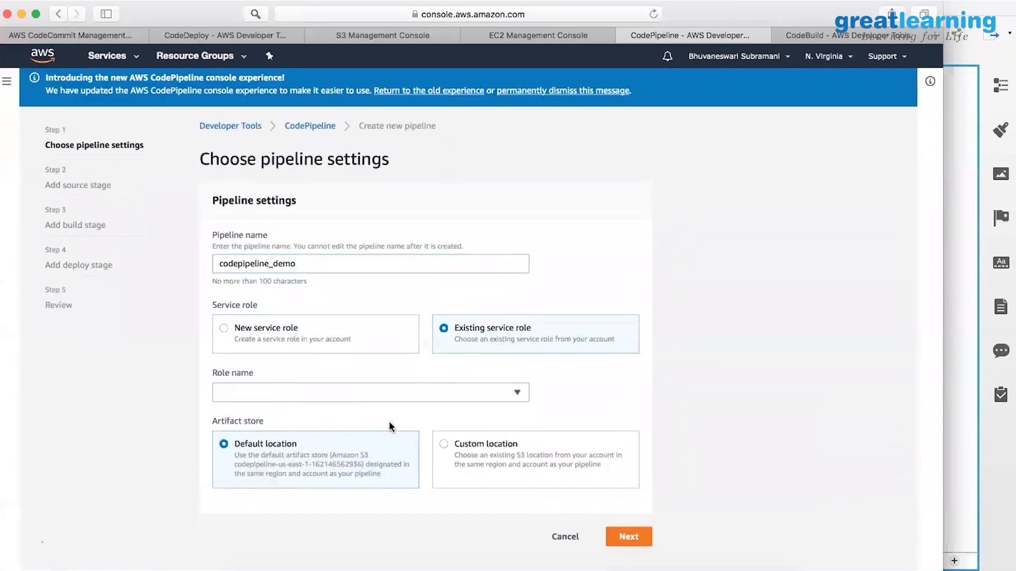
click(517, 395)
click(333, 434)
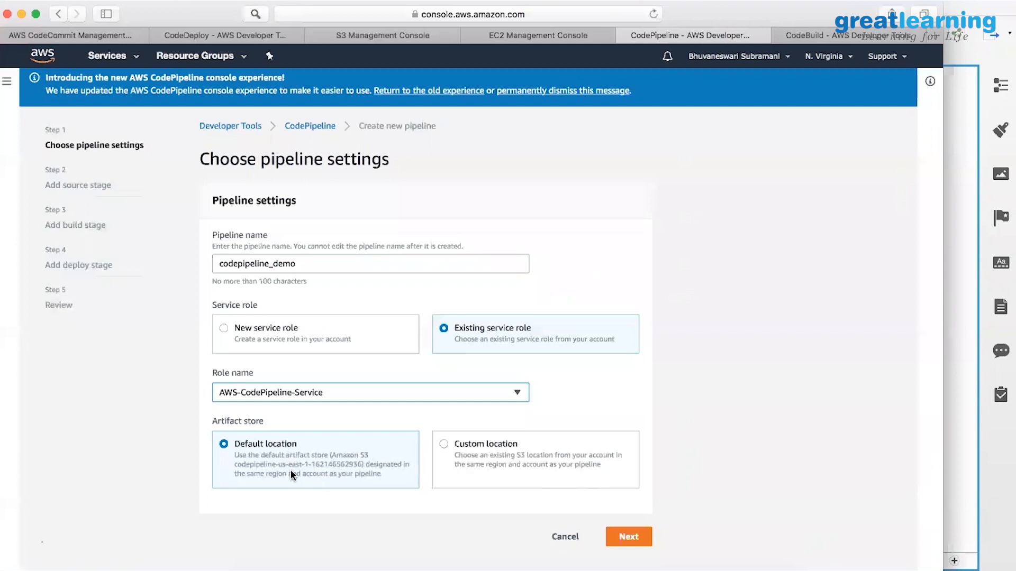
click(626, 537)
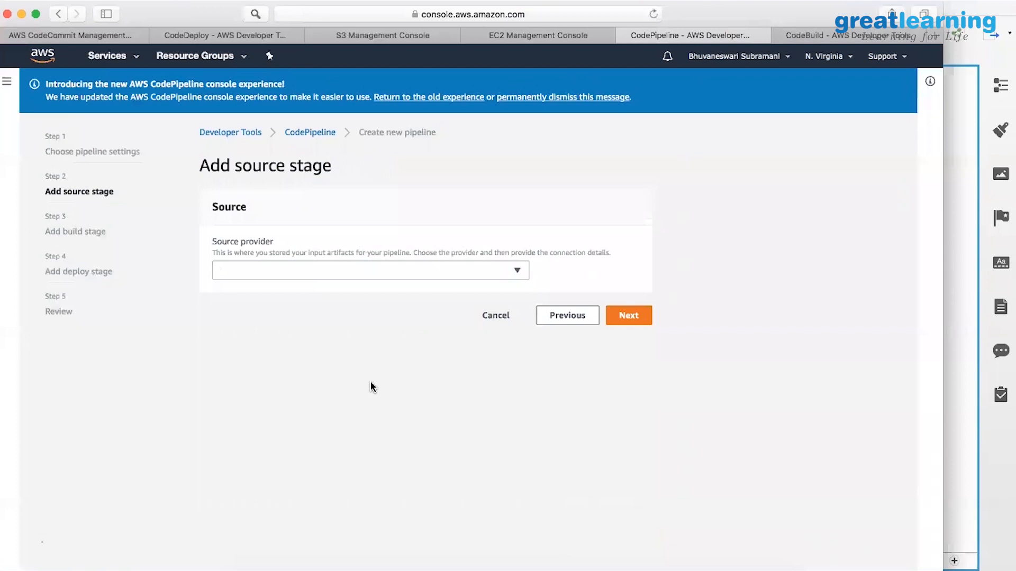
Set the source to AWS CodeCommit, repository CodeCommit_Demo, branch master, and continue to the build stage.
click(566, 316)
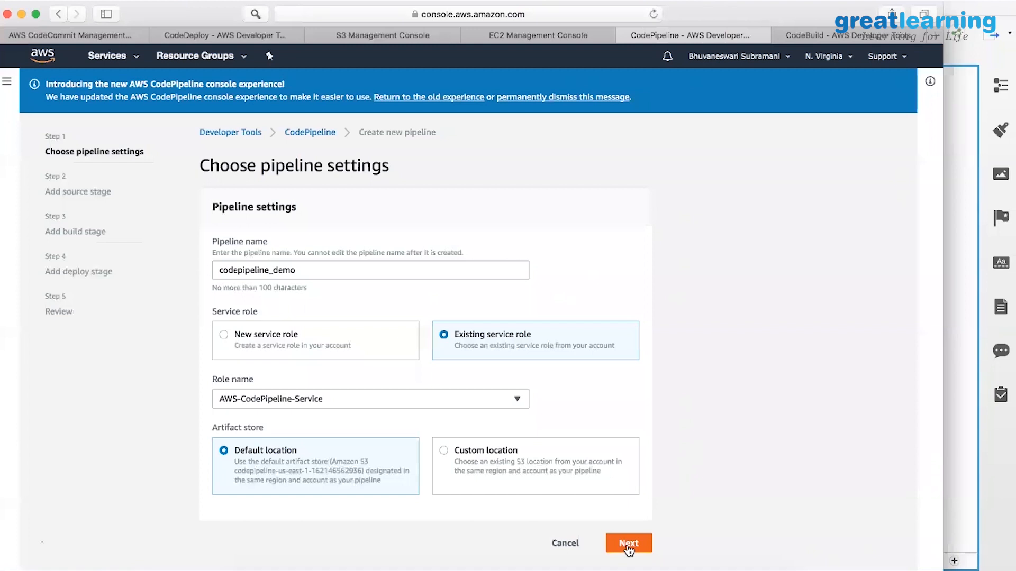
click(629, 548)
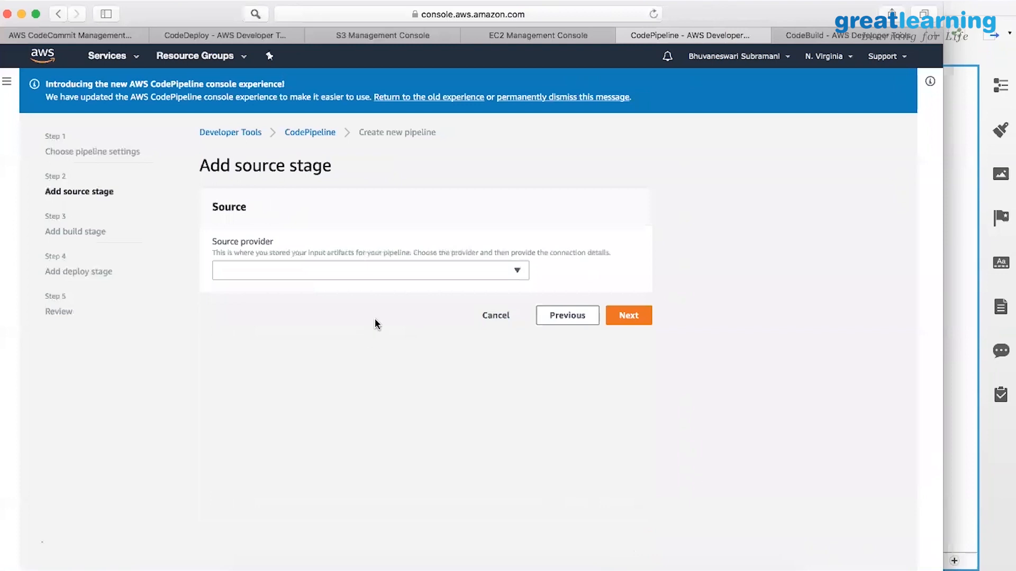
click(435, 273)
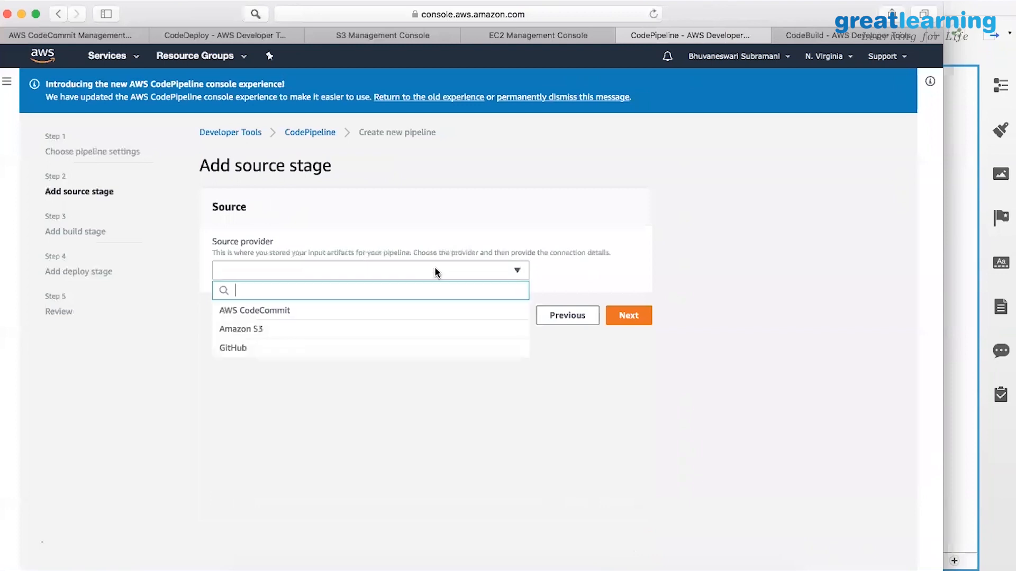
click(305, 311)
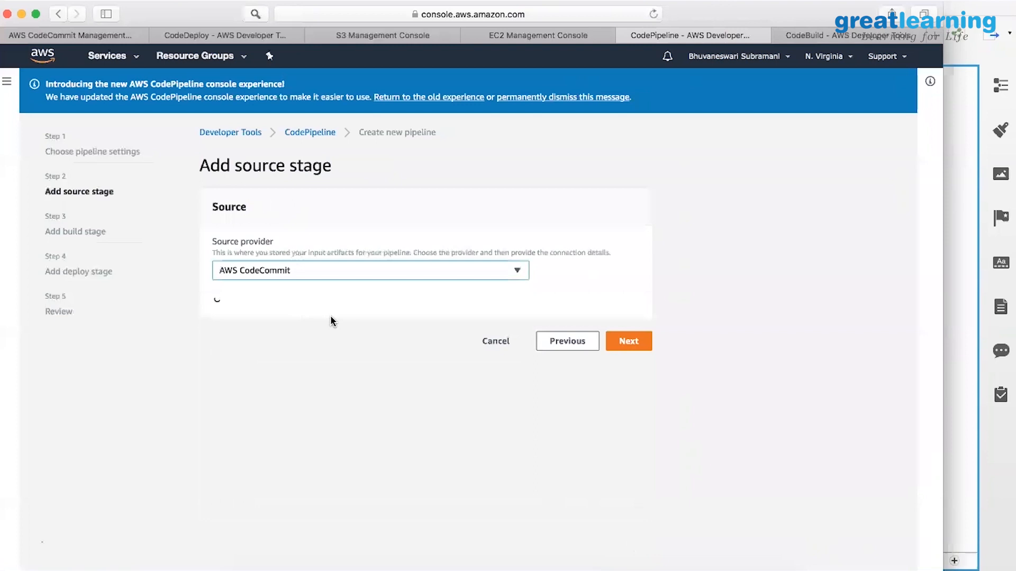
click(296, 352)
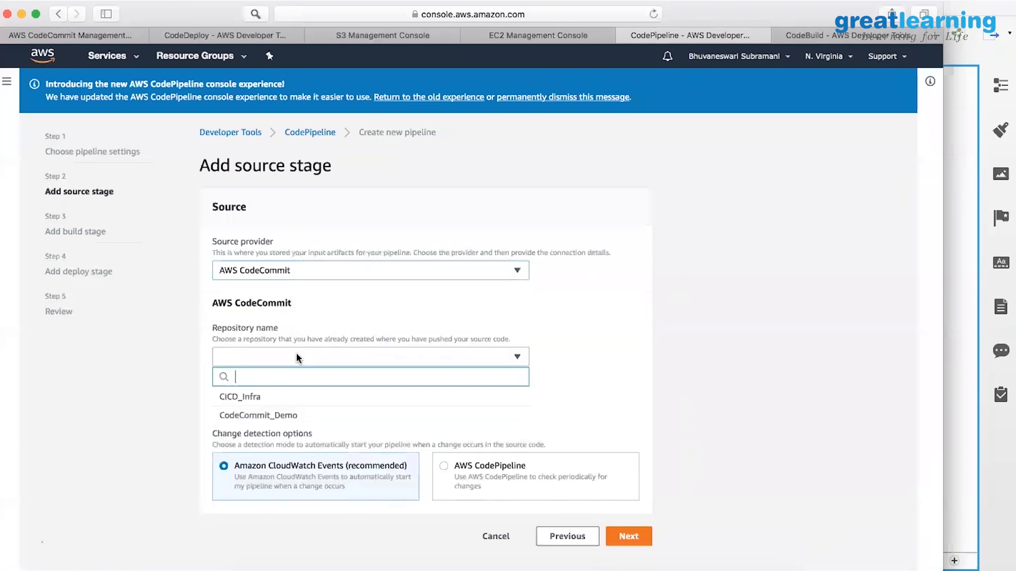
click(270, 415)
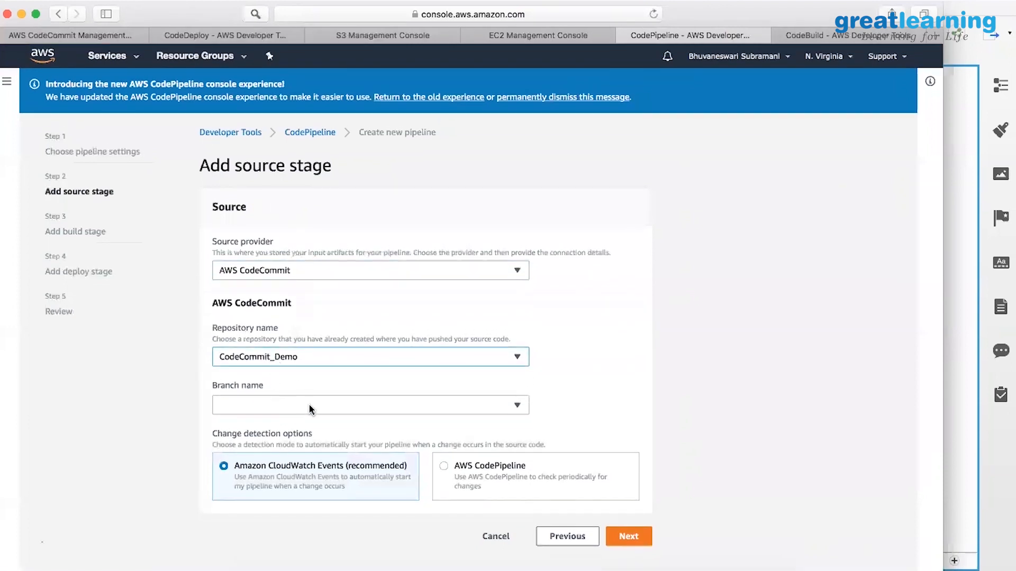
click(309, 405)
click(227, 446)
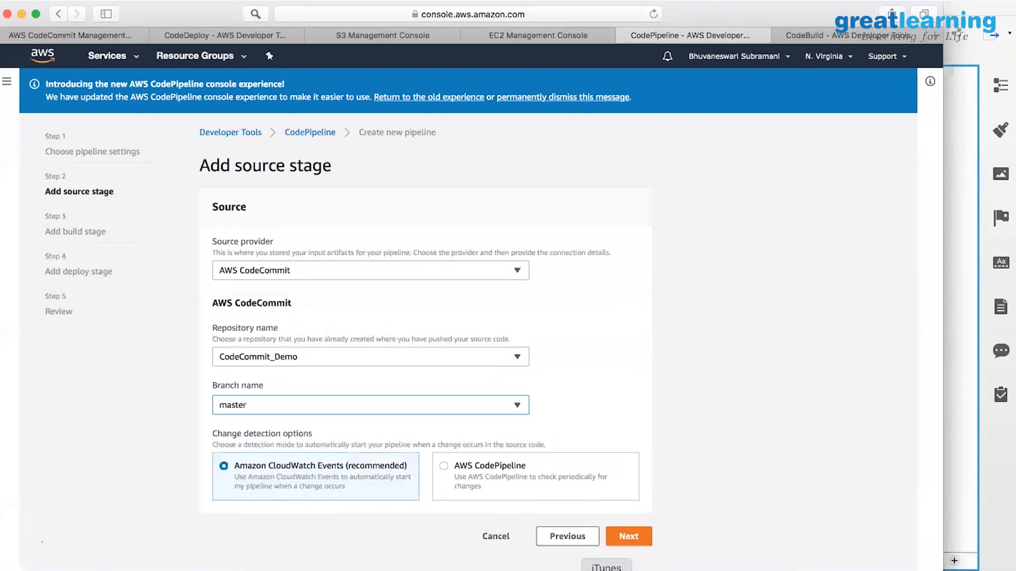
click(629, 538)
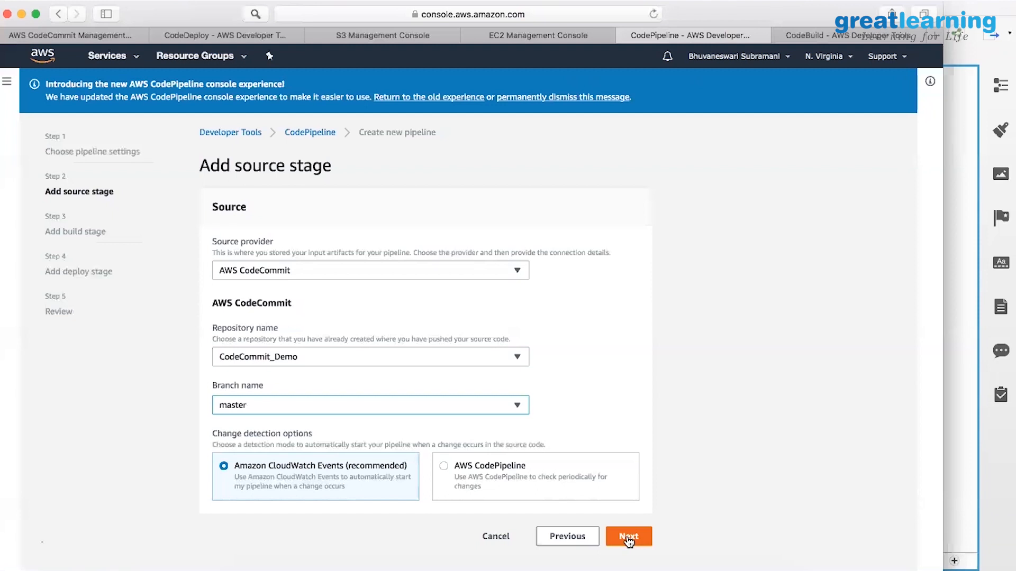
click(628, 539)
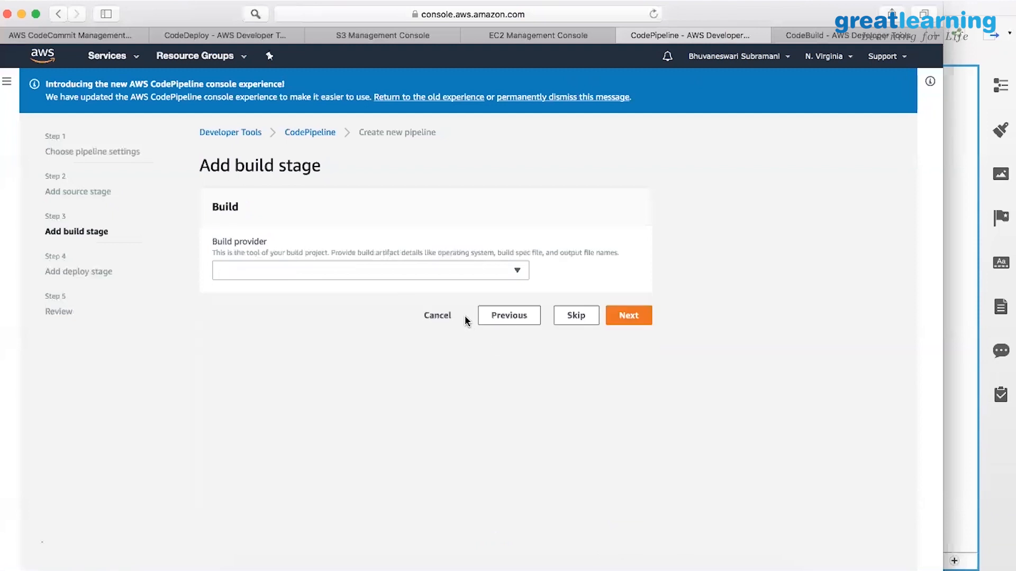
Choose AWS CodeBuild with project JavaWebBuild for the build stage and continue.
click(421, 274)
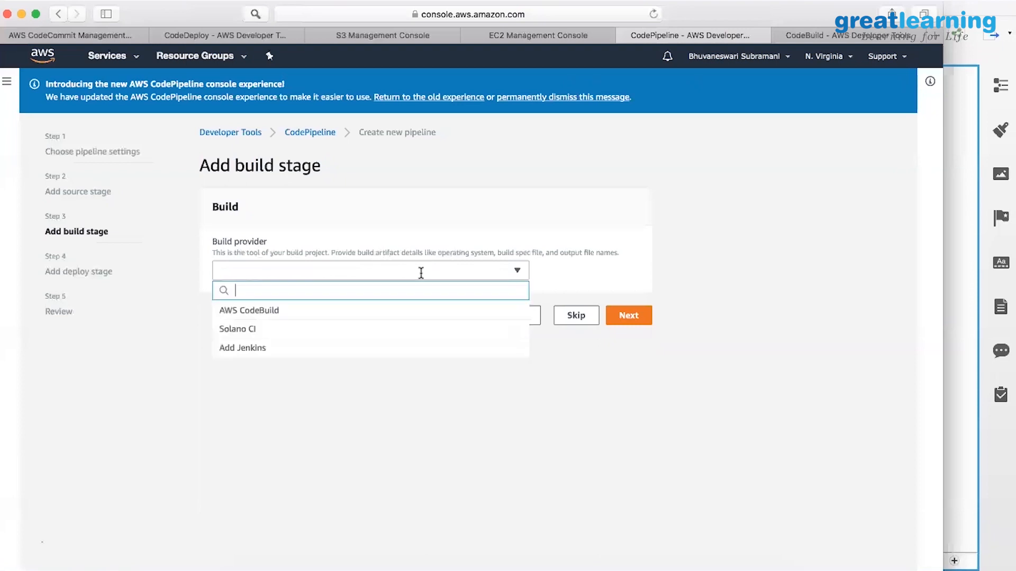
click(324, 308)
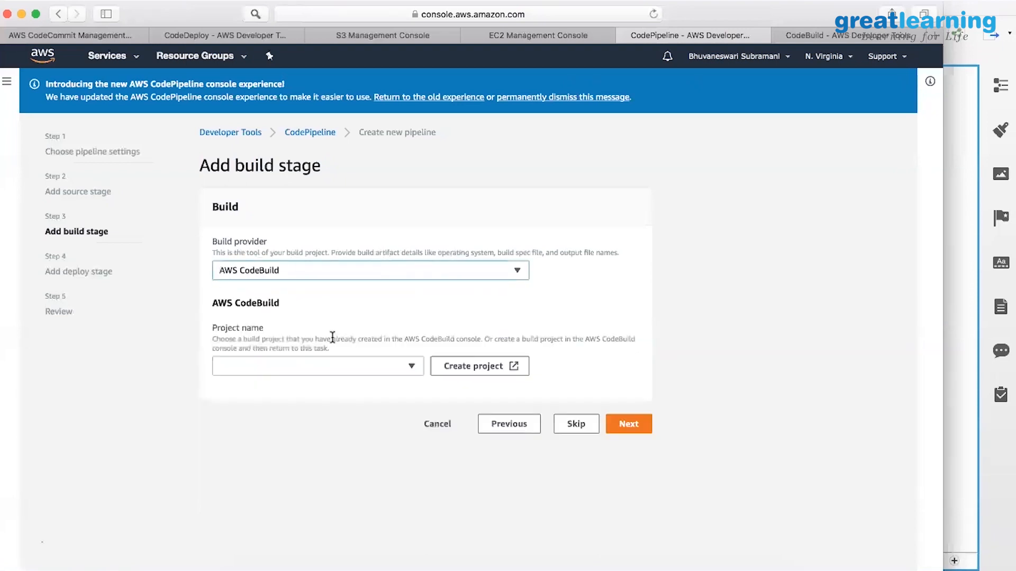
click(348, 364)
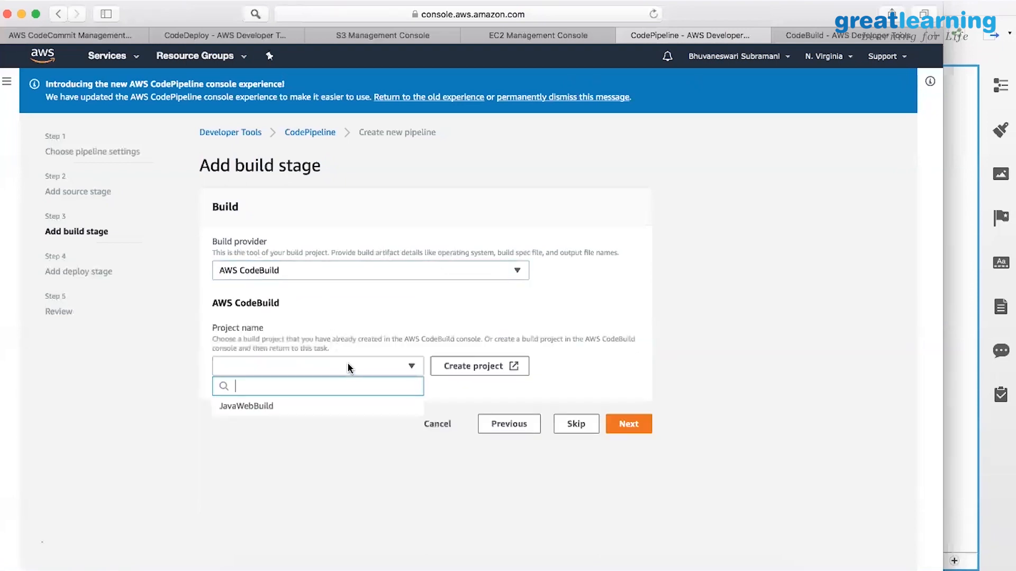
click(265, 408)
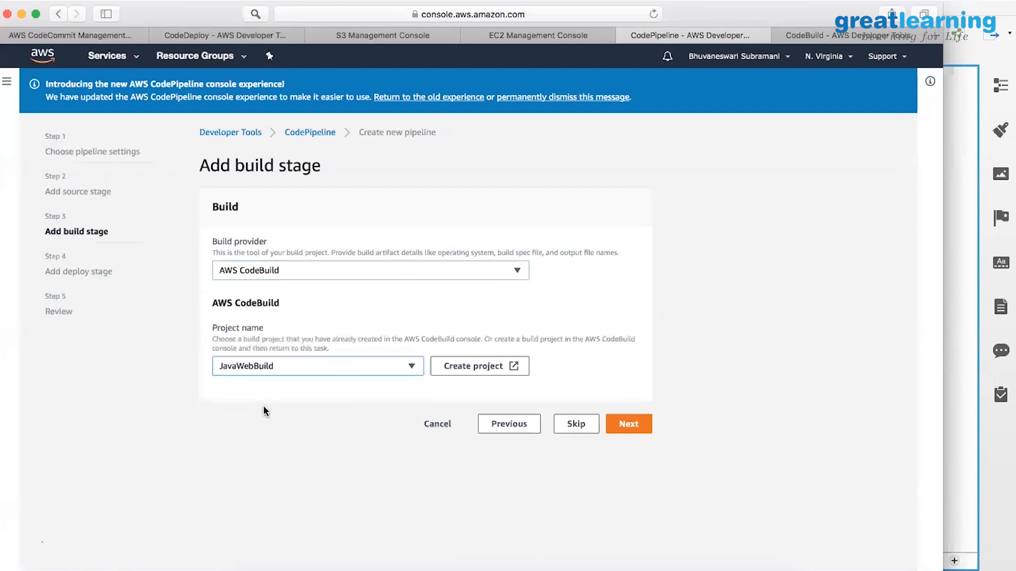
click(634, 427)
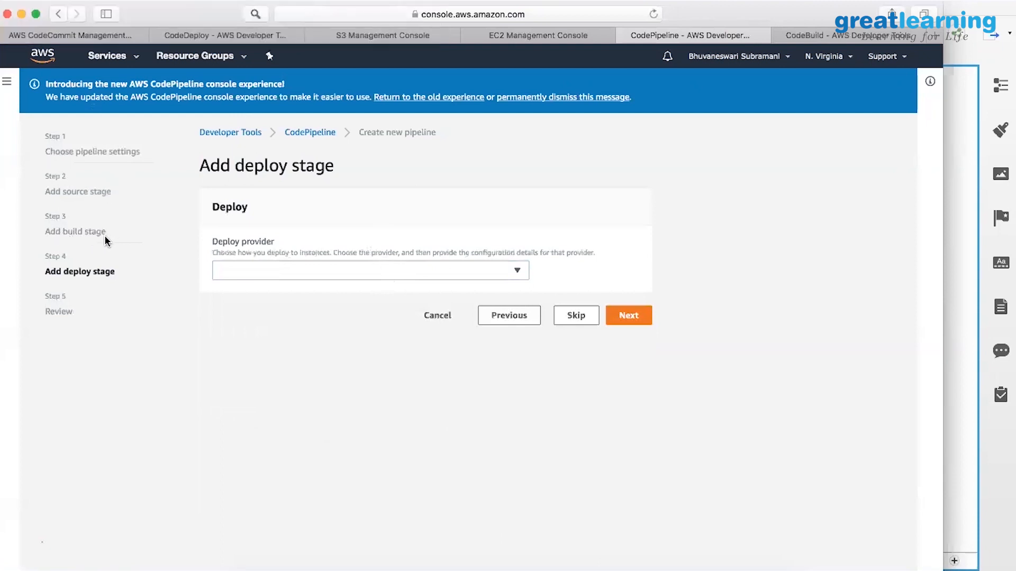
Choose AWS CodeDeploy with application JavaWeb and deployment group JavaWebGrp, then continue to review.
click(284, 268)
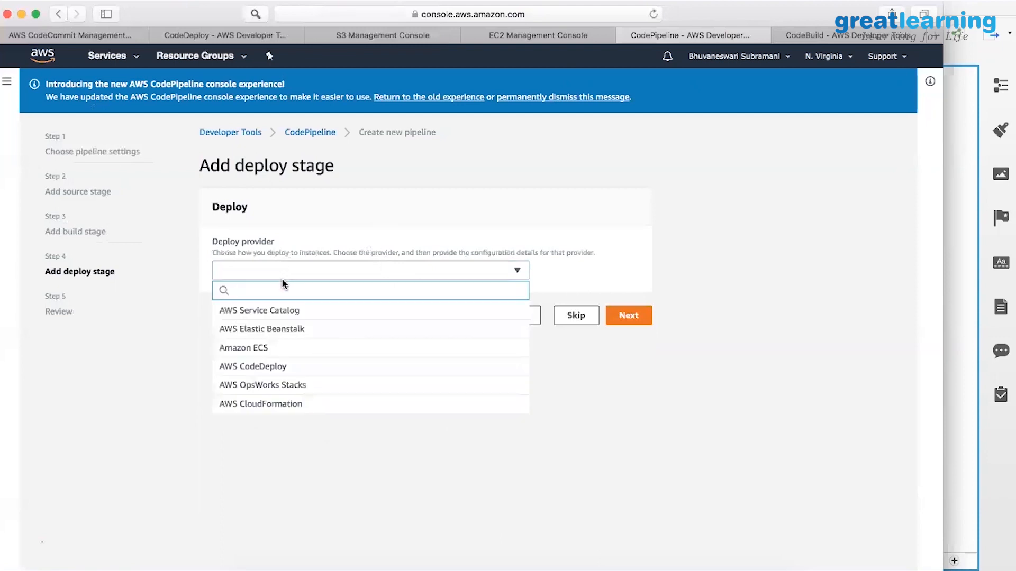
click(279, 366)
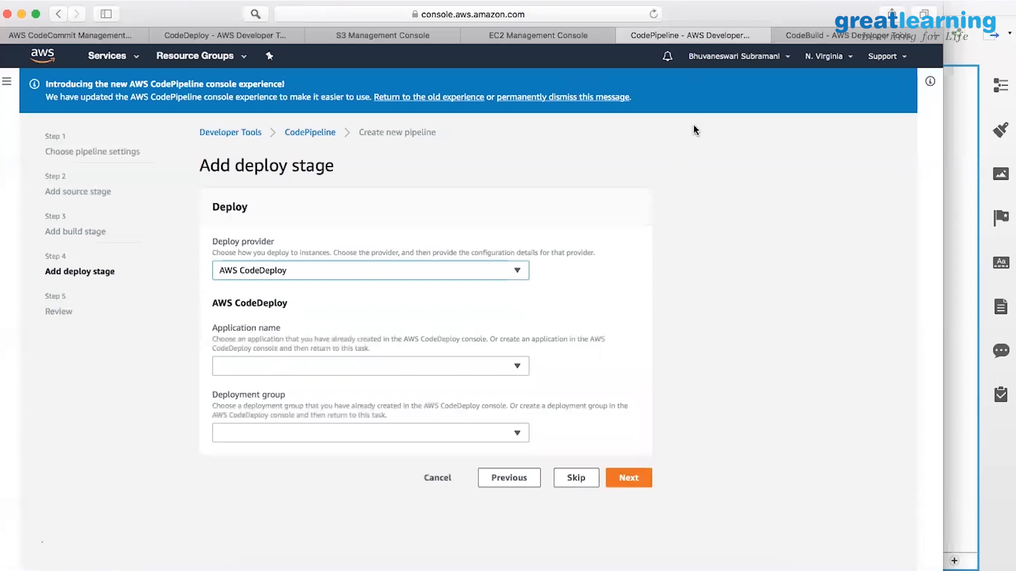
click(317, 367)
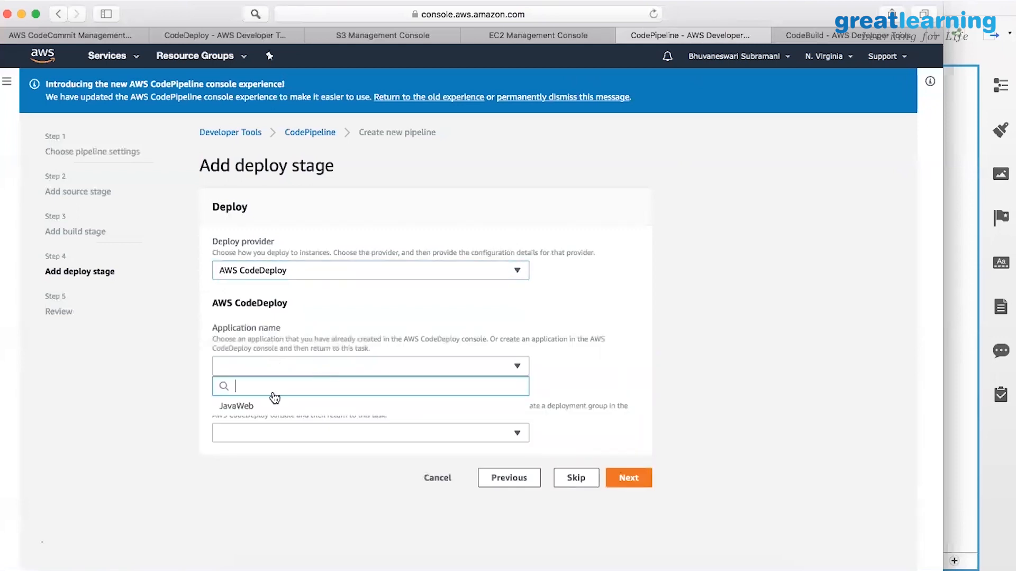
click(253, 407)
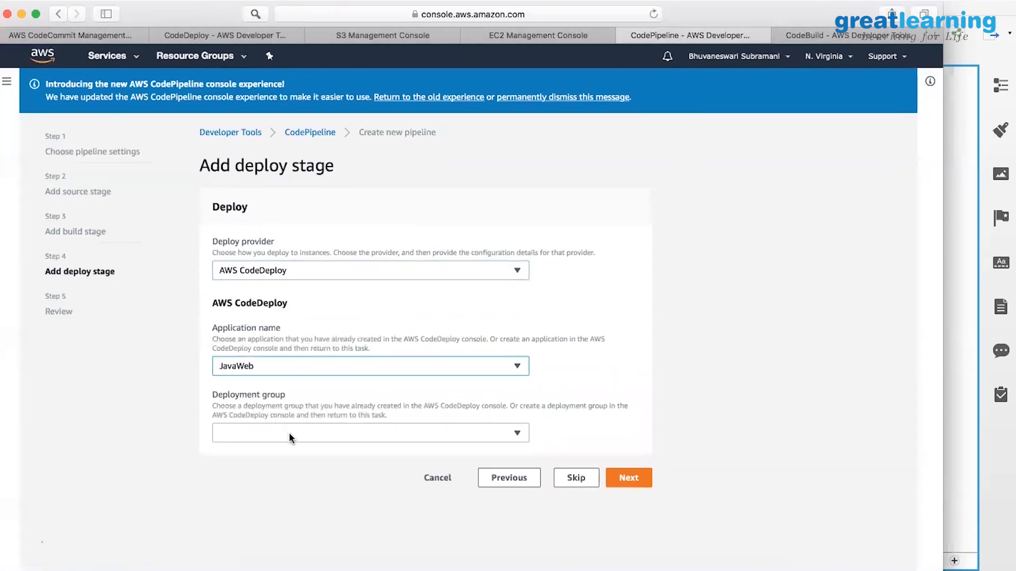
click(289, 433)
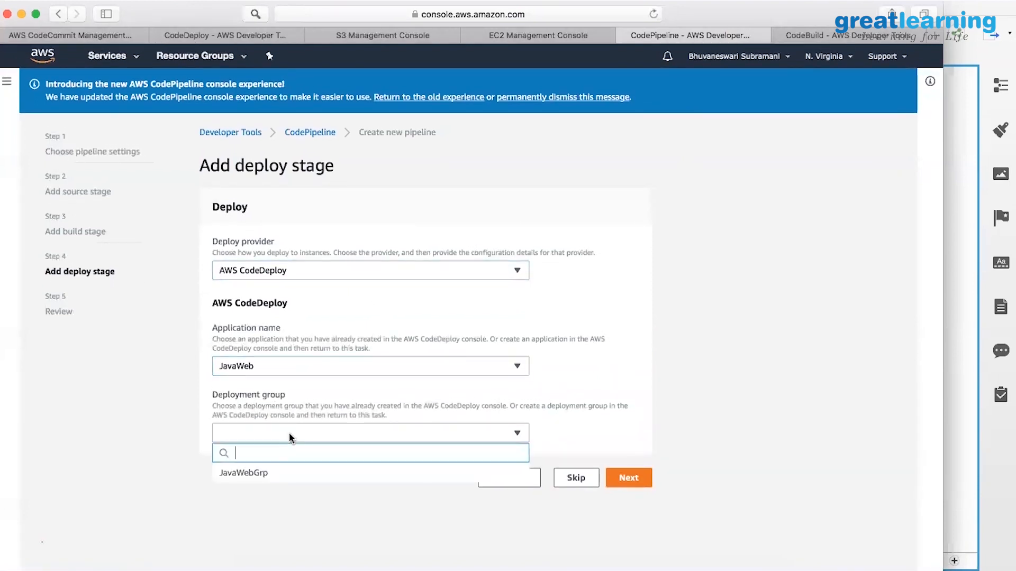
click(253, 475)
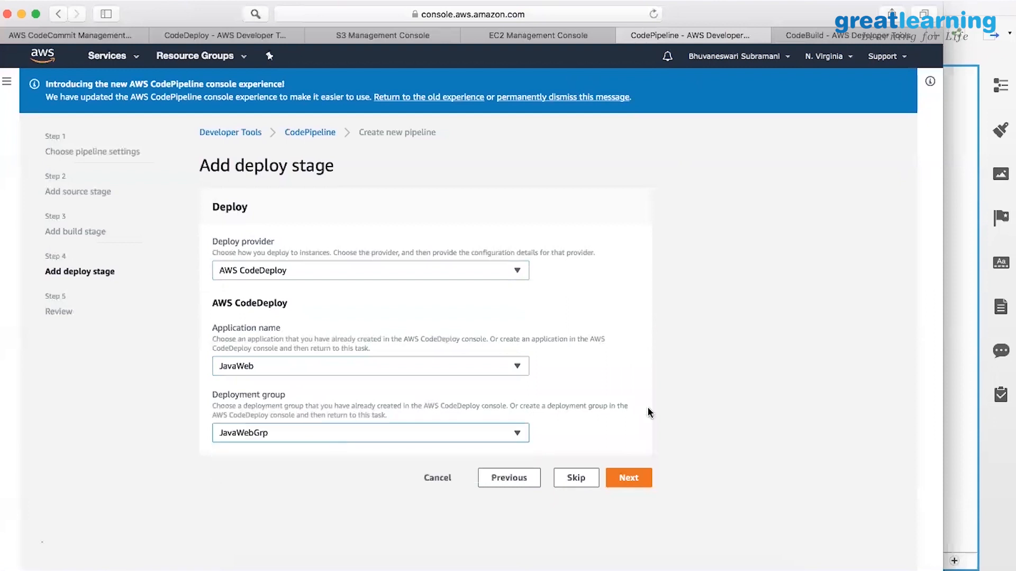
click(628, 475)
scroll(429, 337, down, 4)
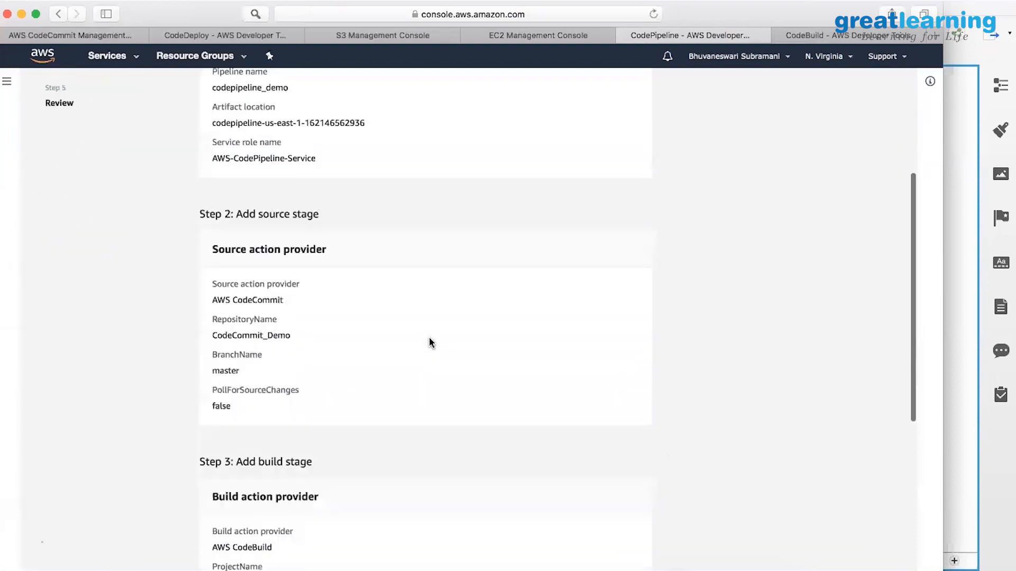
scroll(429, 337, up, 4)
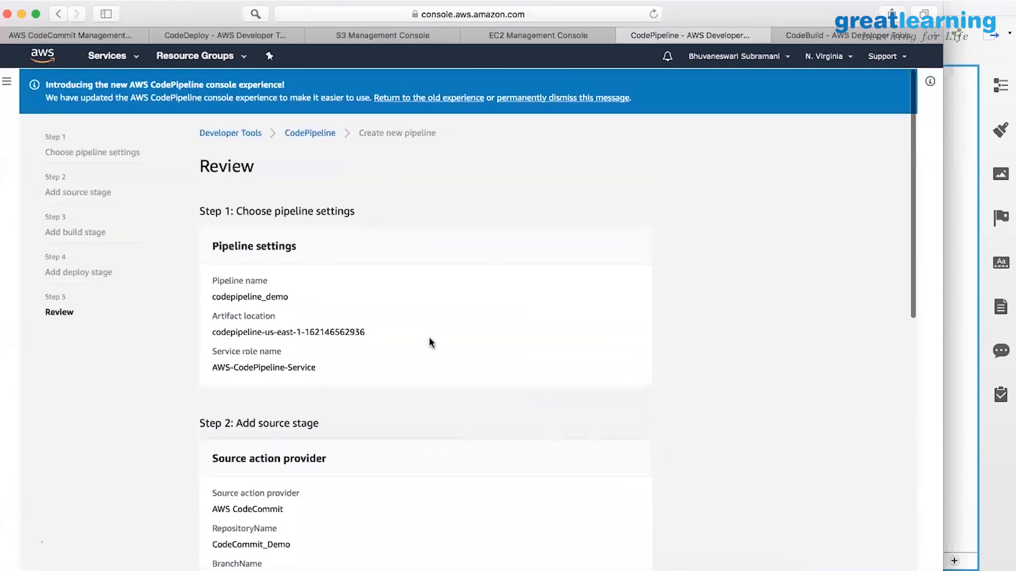
scroll(429, 342, down, 3)
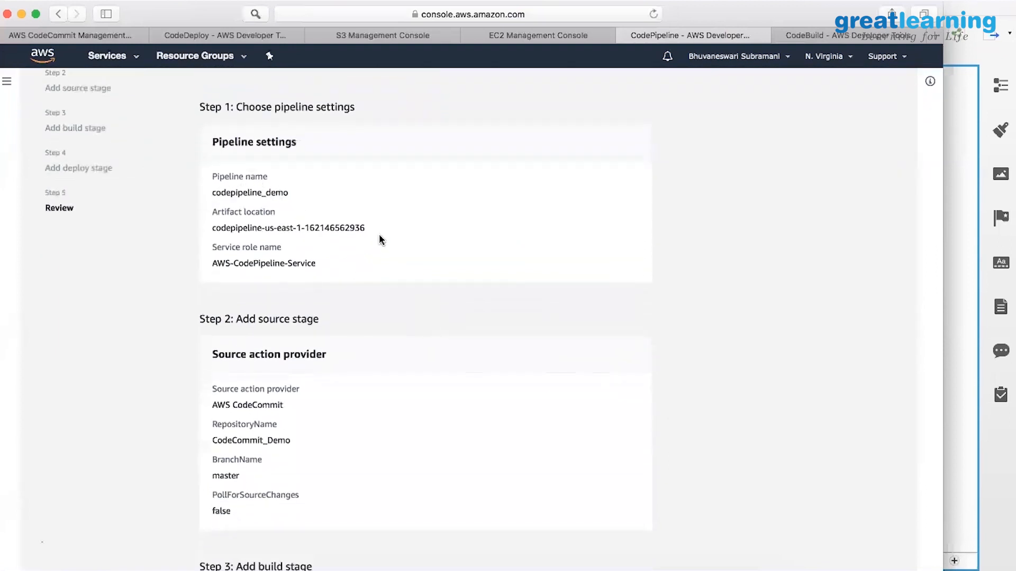
drag(378, 234, 214, 229)
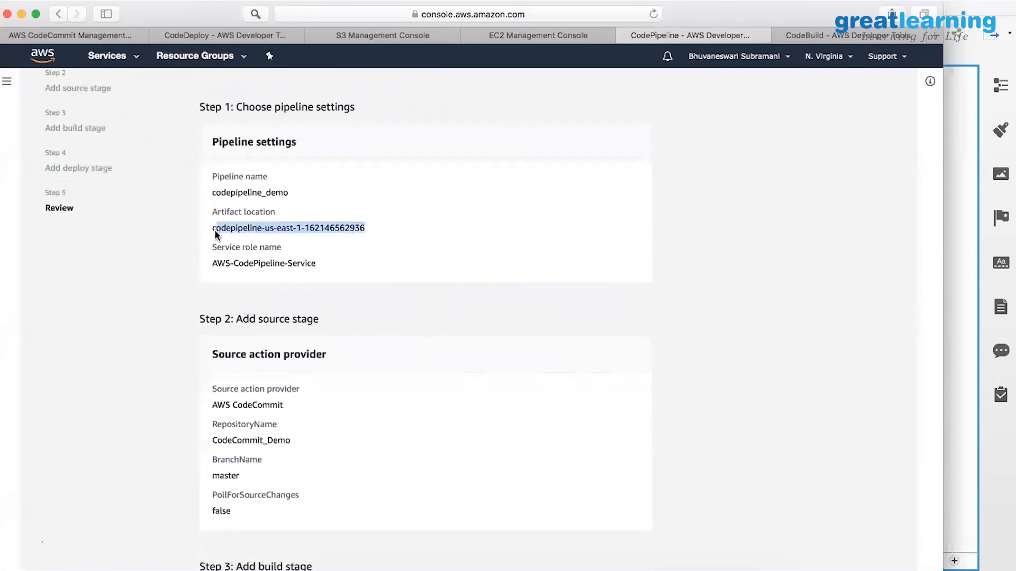
click(355, 271)
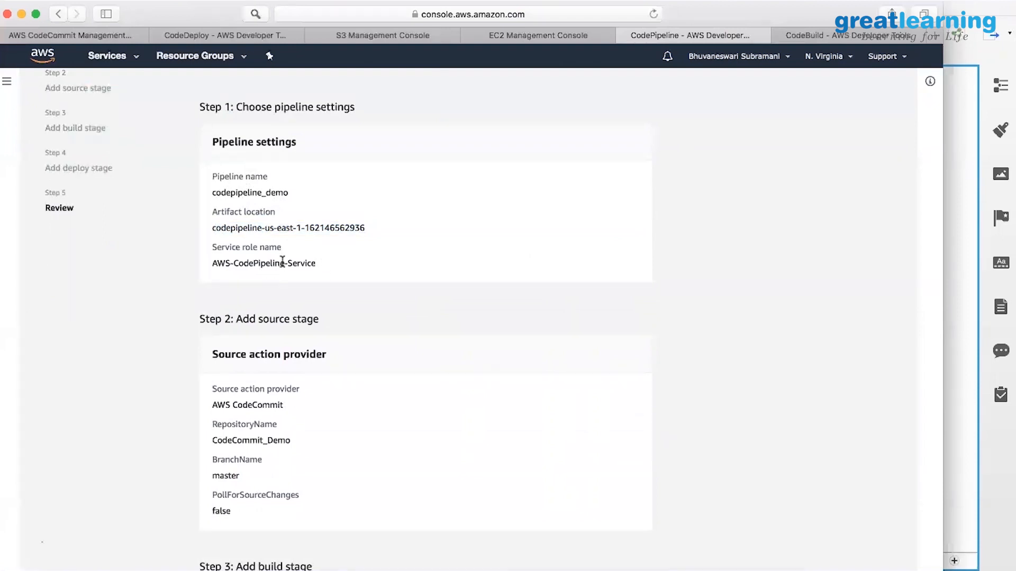
scroll(283, 262, down, 5)
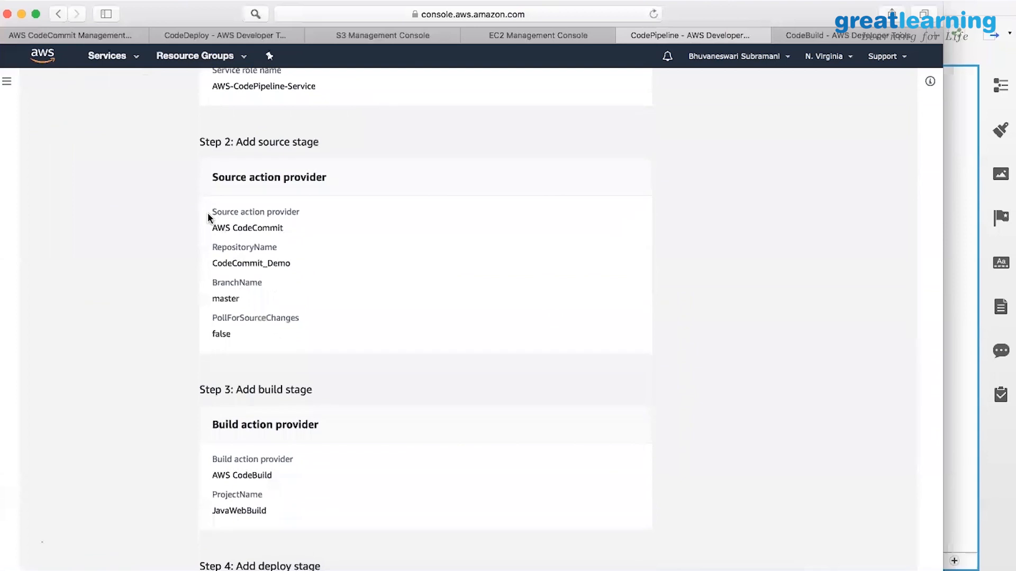
drag(208, 220, 292, 272)
scroll(292, 274, down, 3)
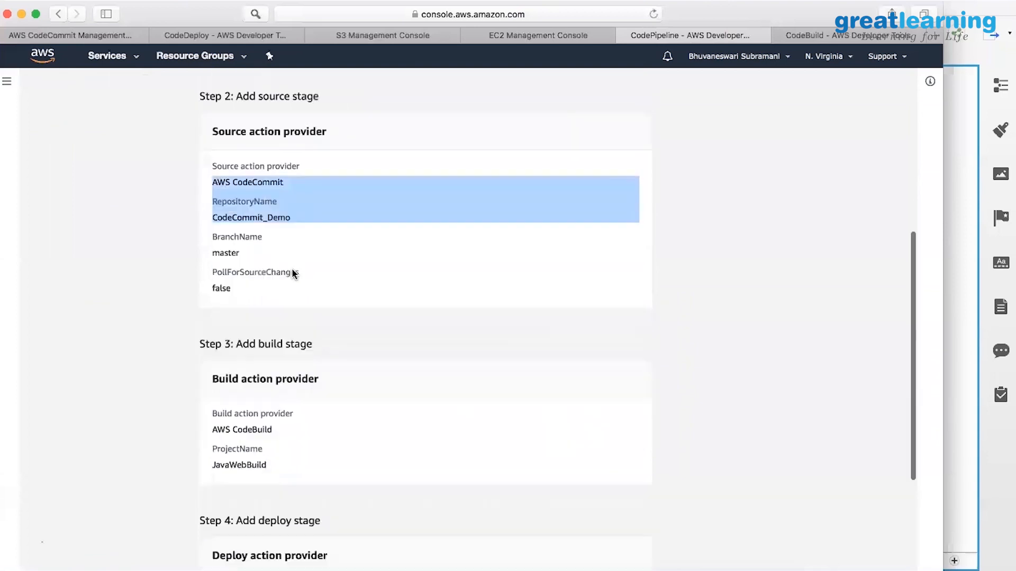
scroll(292, 273, down, 3)
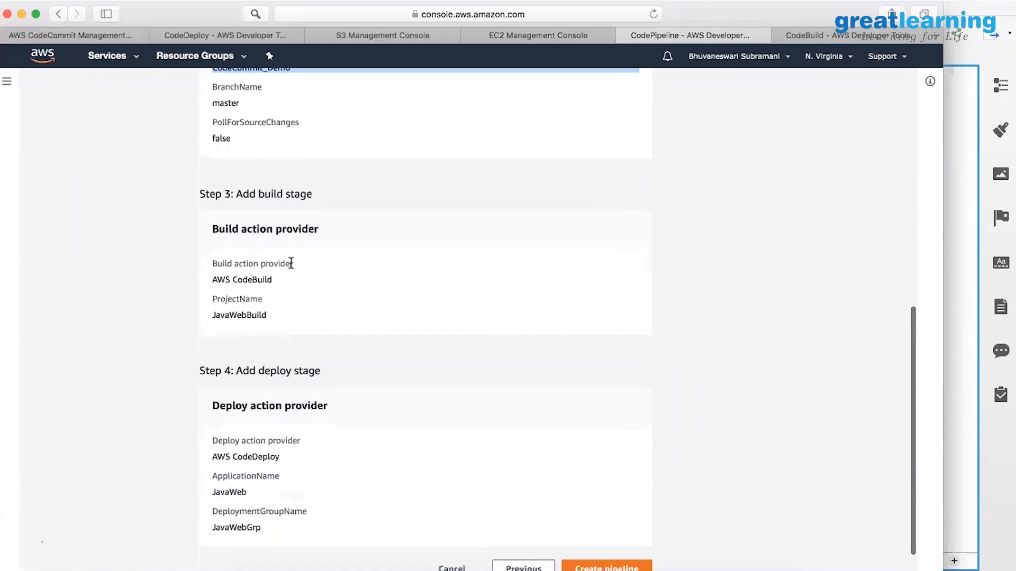
click(297, 316)
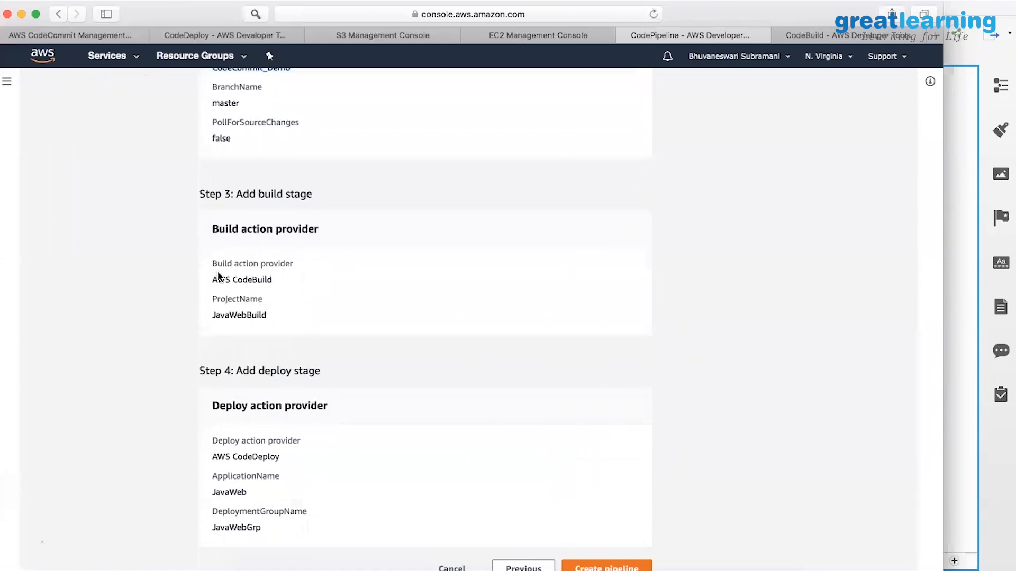
scroll(214, 317, down, 2)
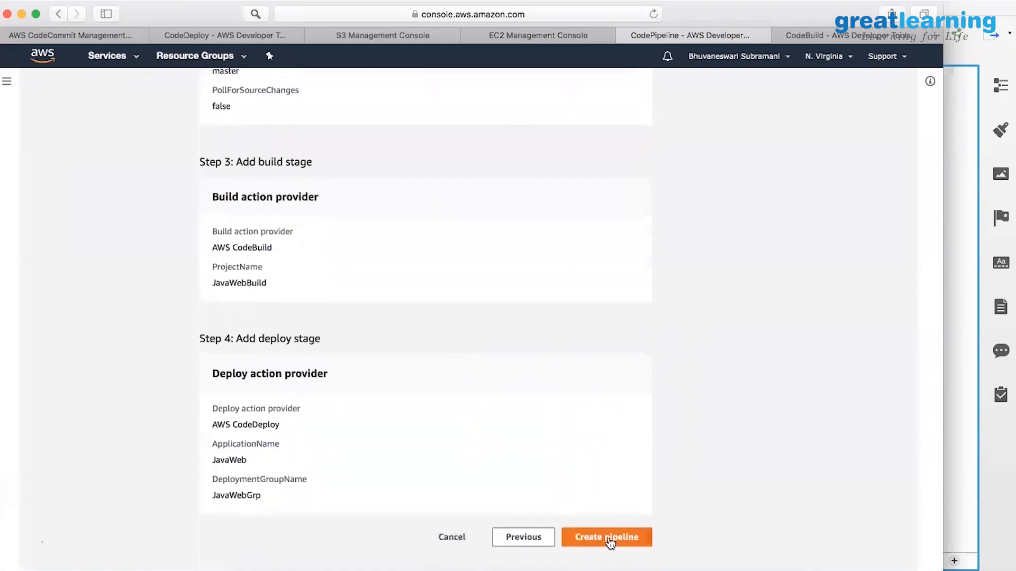
Create the codepipeline_demo pipeline from the reviewed settings and dismiss the success message.
click(608, 539)
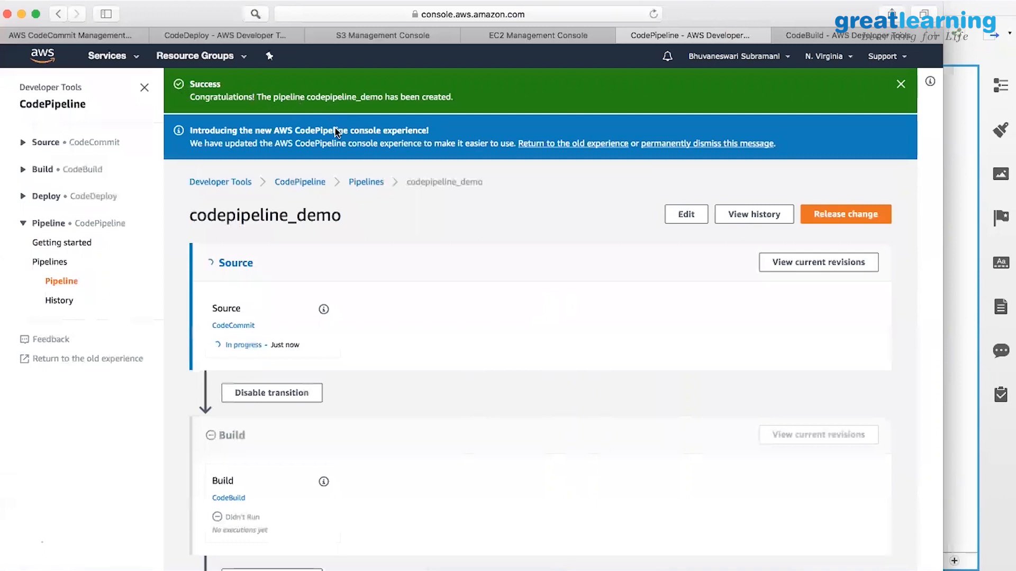
click(900, 88)
scroll(460, 254, down, 5)
scroll(460, 255, up, 3)
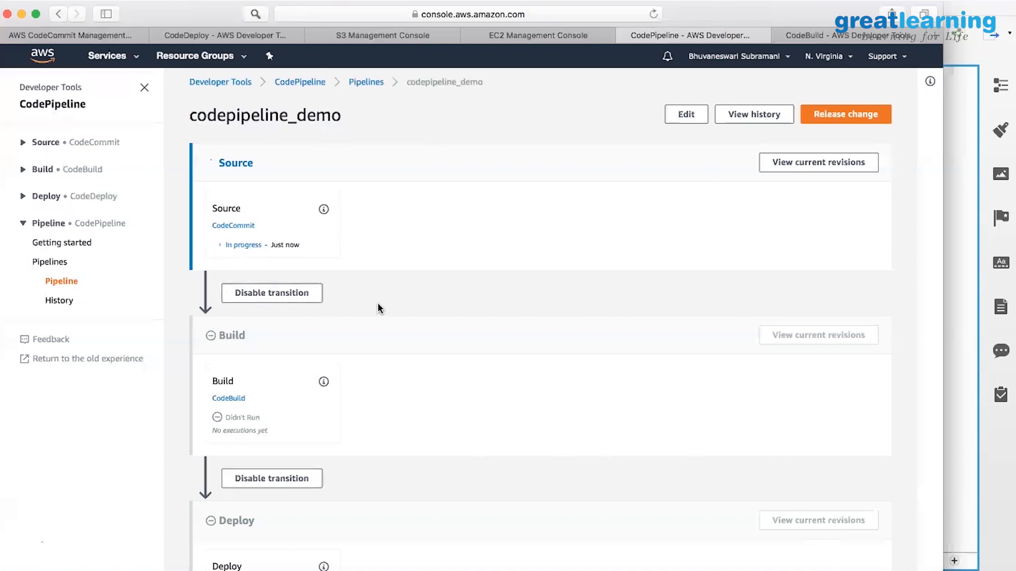
Watch Source succeed and Build run, then open the pipeline's Edit page in a new tab.
scroll(378, 305, down, 2)
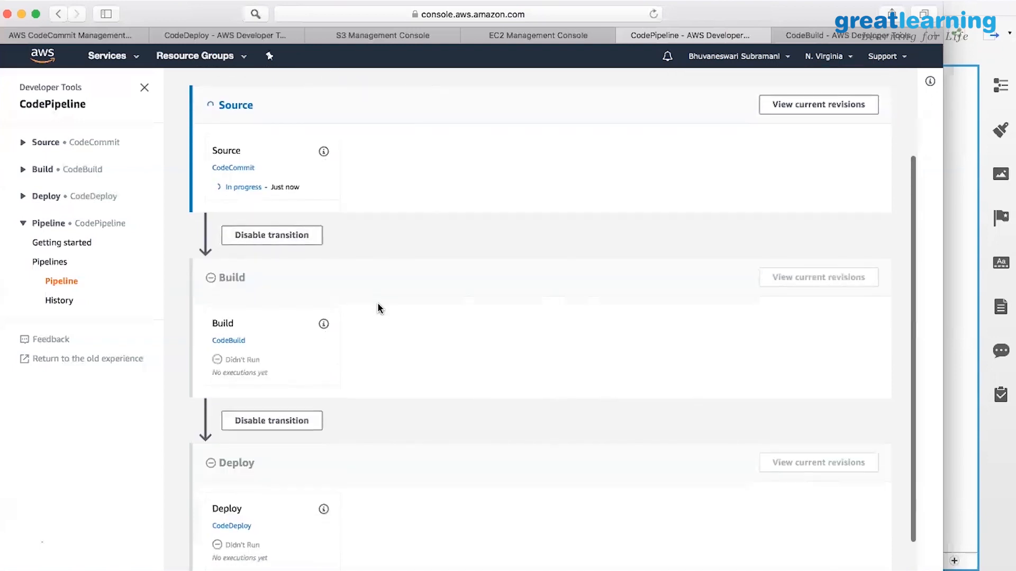
scroll(365, 288, up, 2)
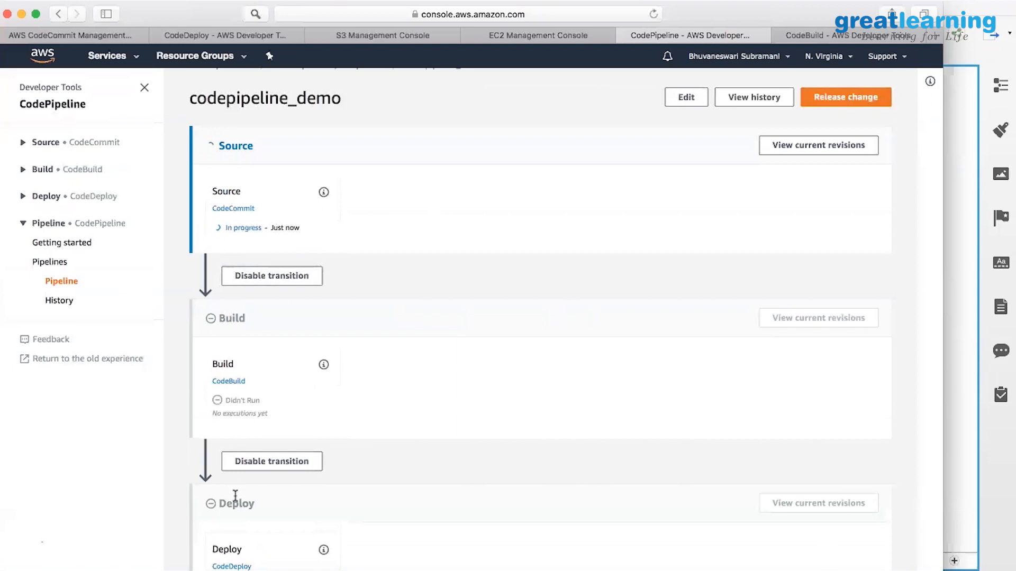
scroll(249, 458, down, 3)
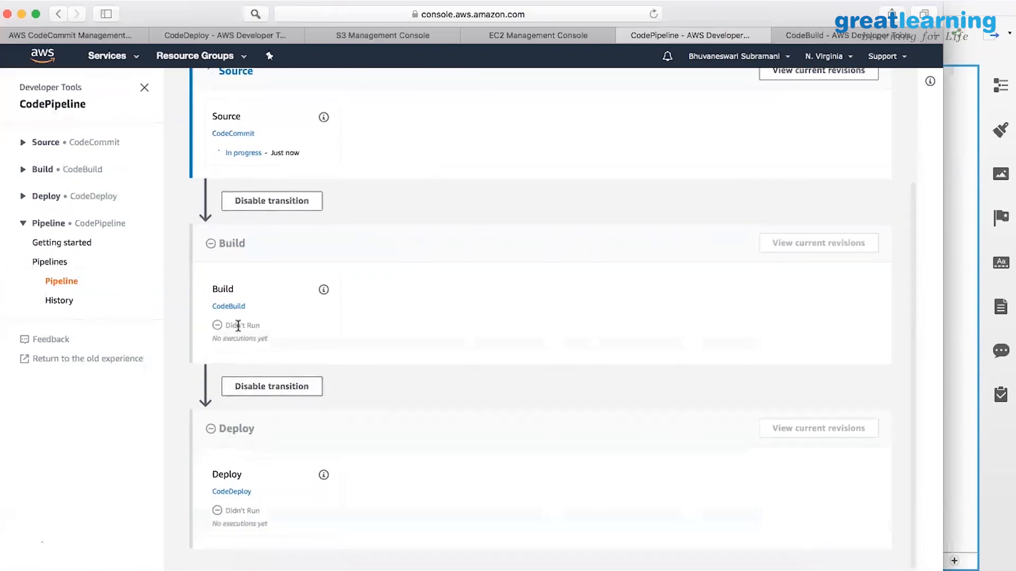
scroll(227, 450, up, 4)
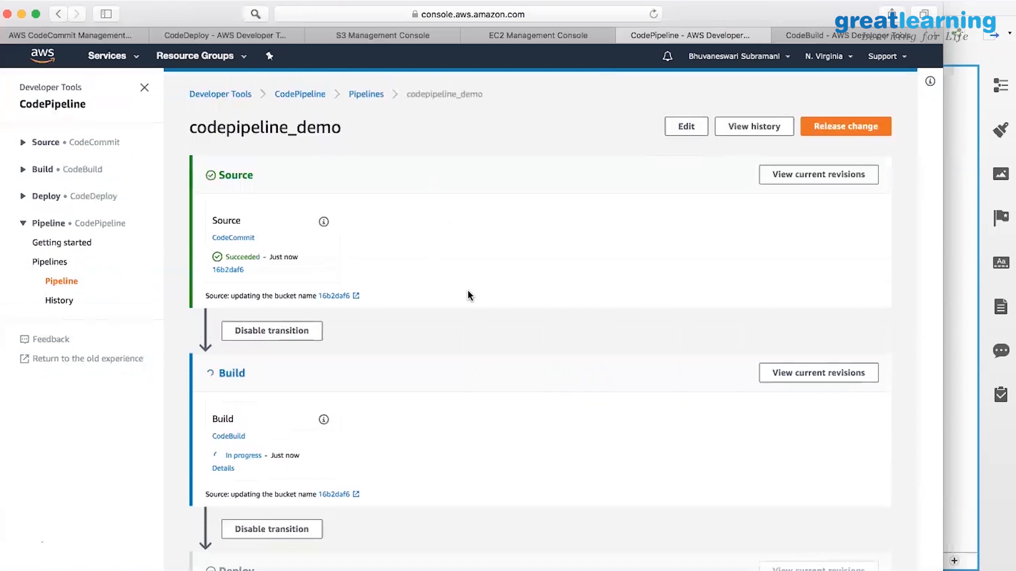
scroll(469, 295, down, 2)
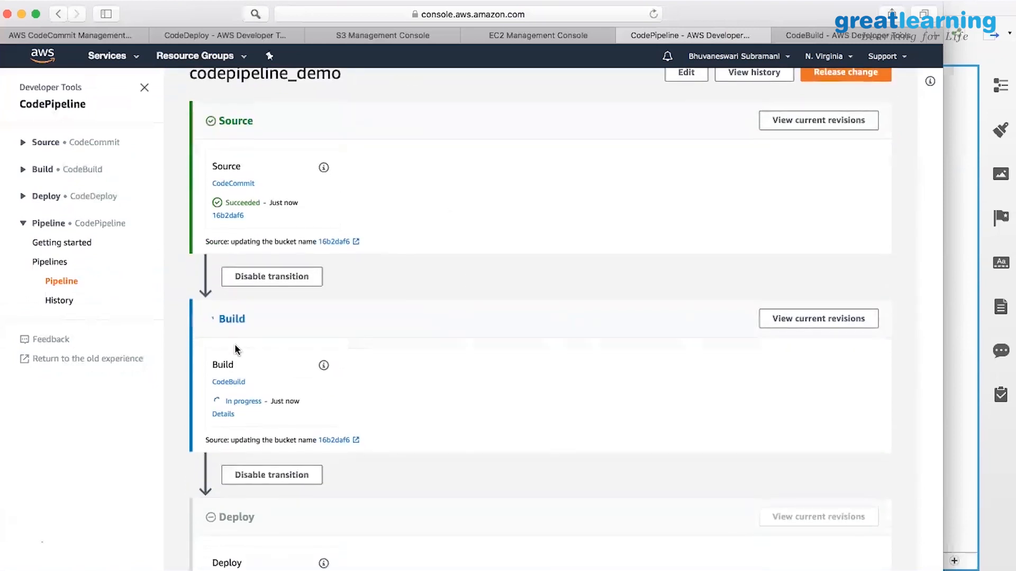
scroll(221, 397, down, 3)
scroll(231, 429, up, 5)
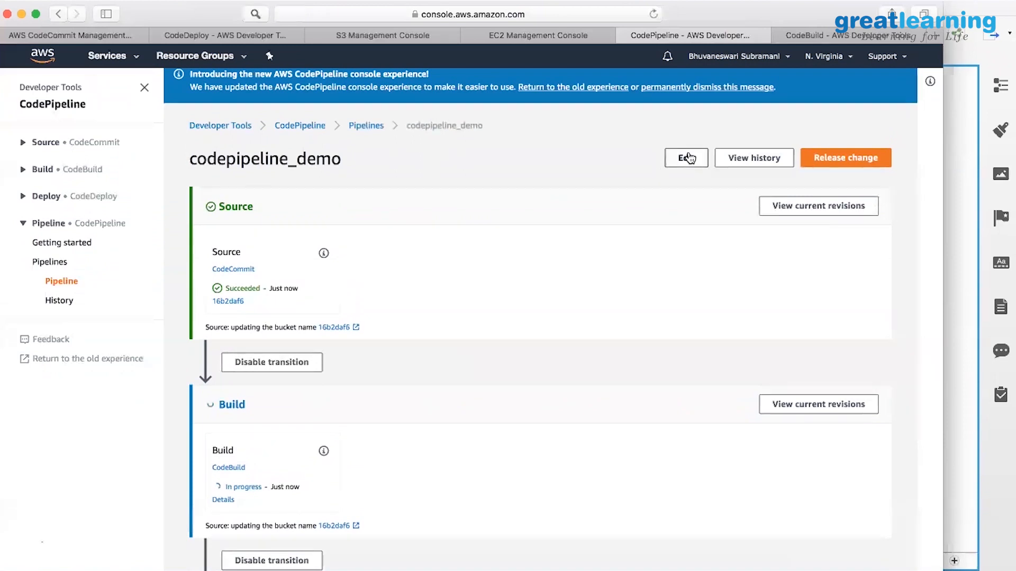
right_click(689, 156)
click(704, 159)
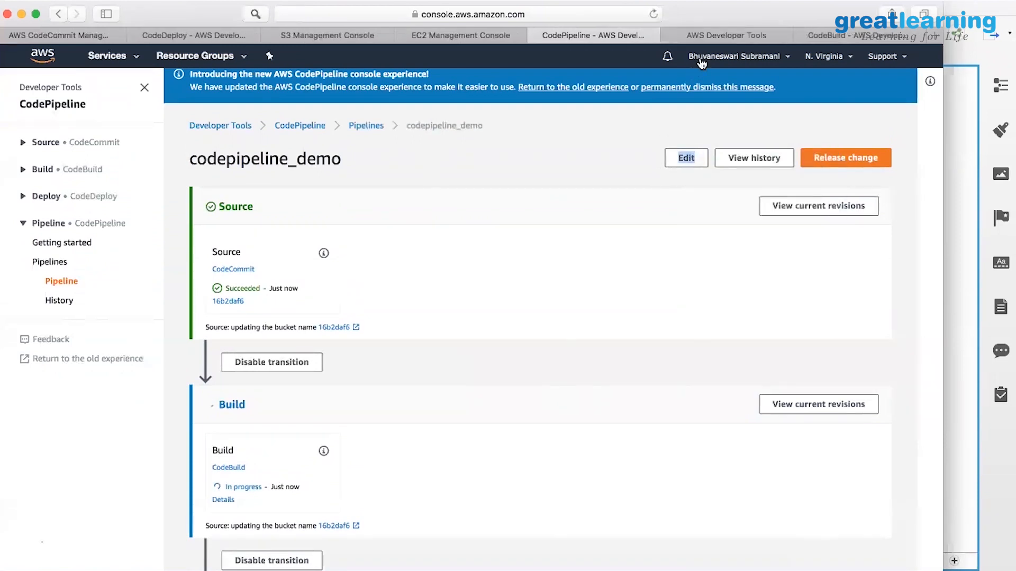
Switch to the codepipeline_demo editor tab and look over its stages.
click(699, 36)
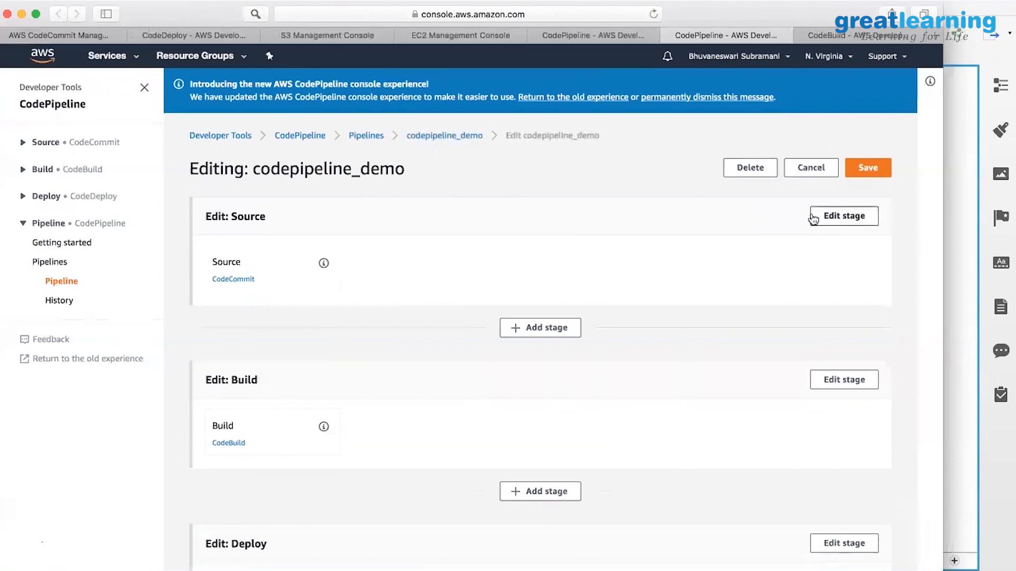
scroll(356, 320, down, 2)
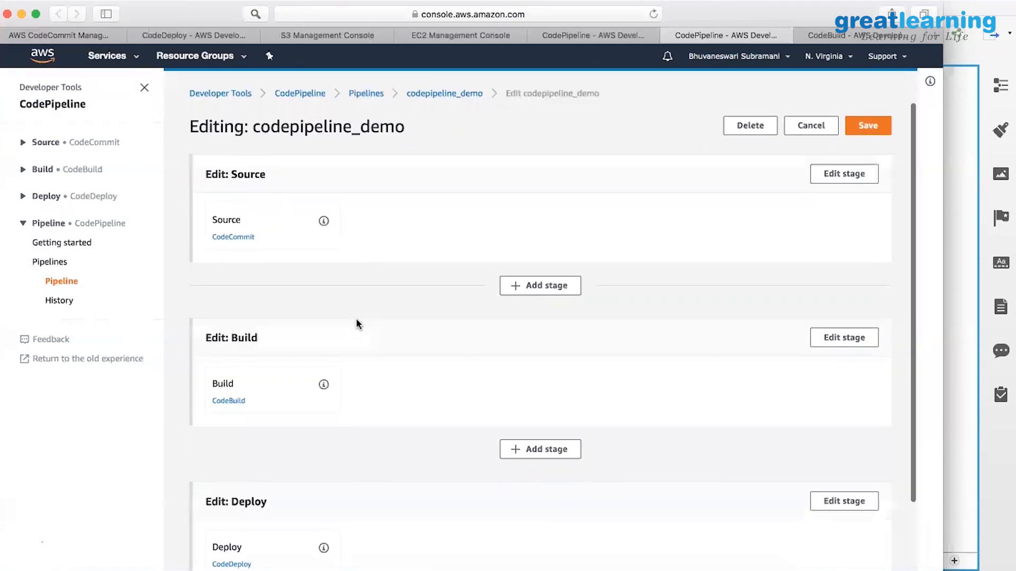
scroll(356, 320, down, 2)
scroll(360, 296, up, 4)
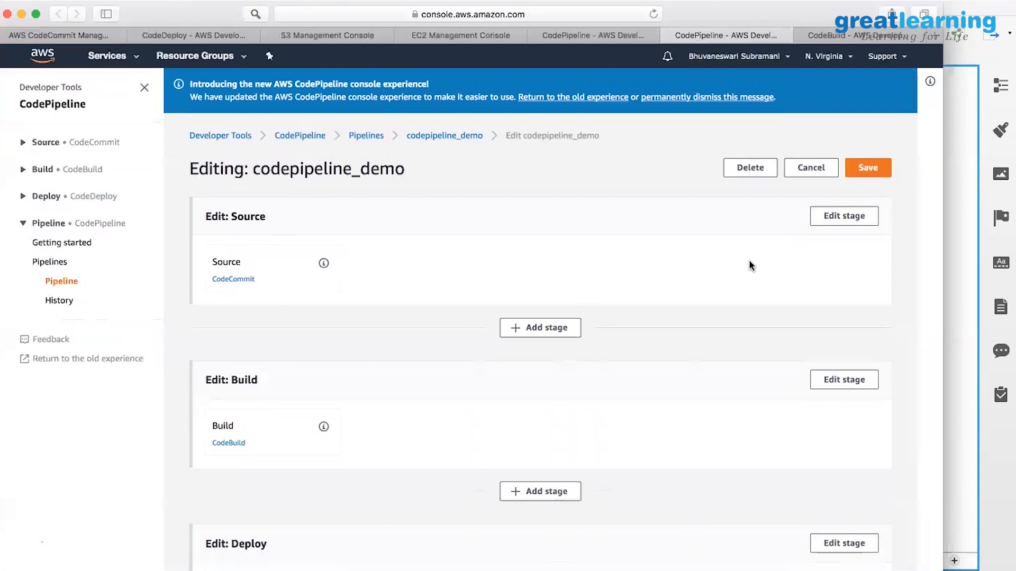
Put the Source stage in edit mode and review its CodeCommit action settings, leaving them unchanged.
click(854, 217)
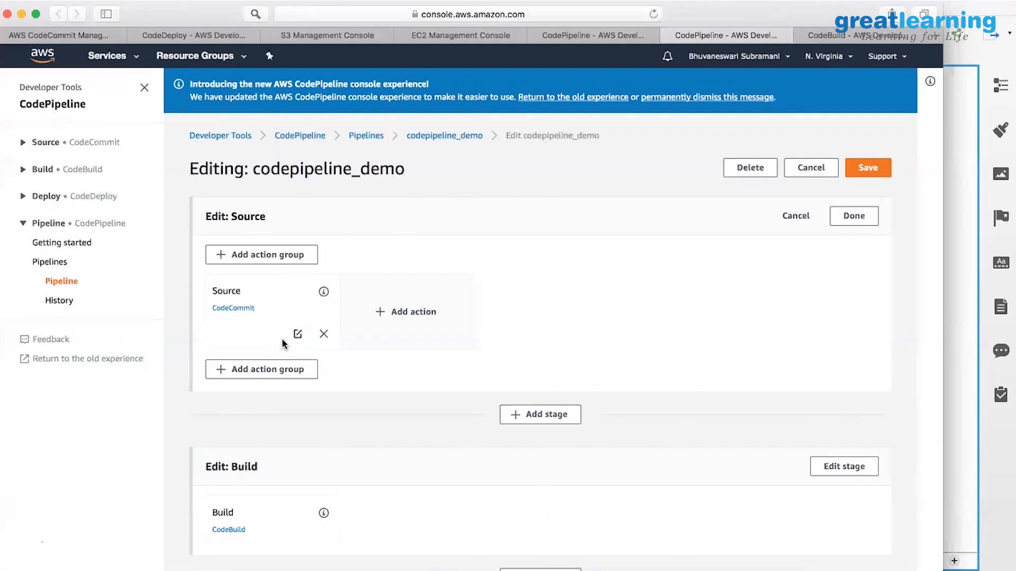
click(298, 335)
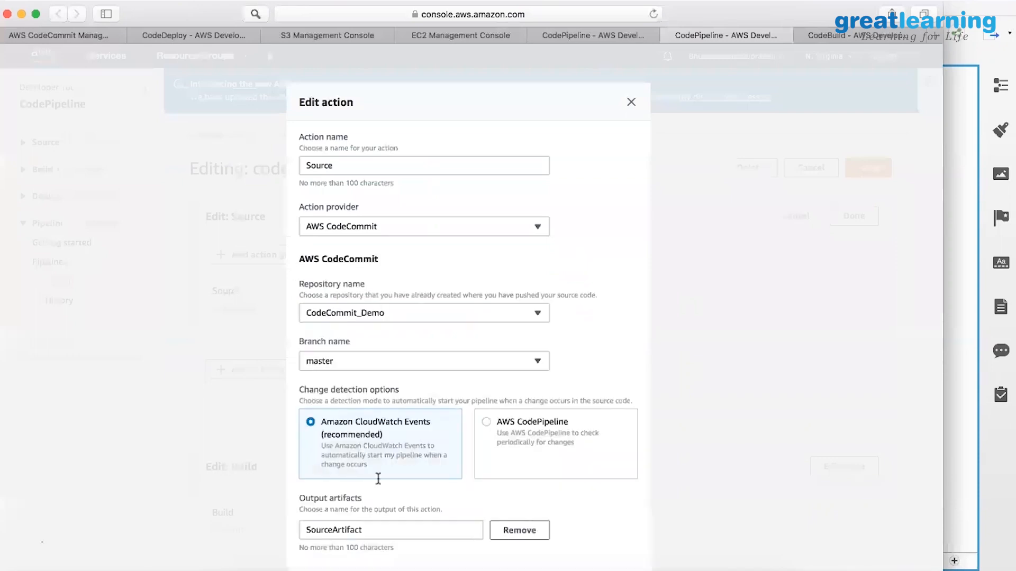
scroll(378, 479, down, 2)
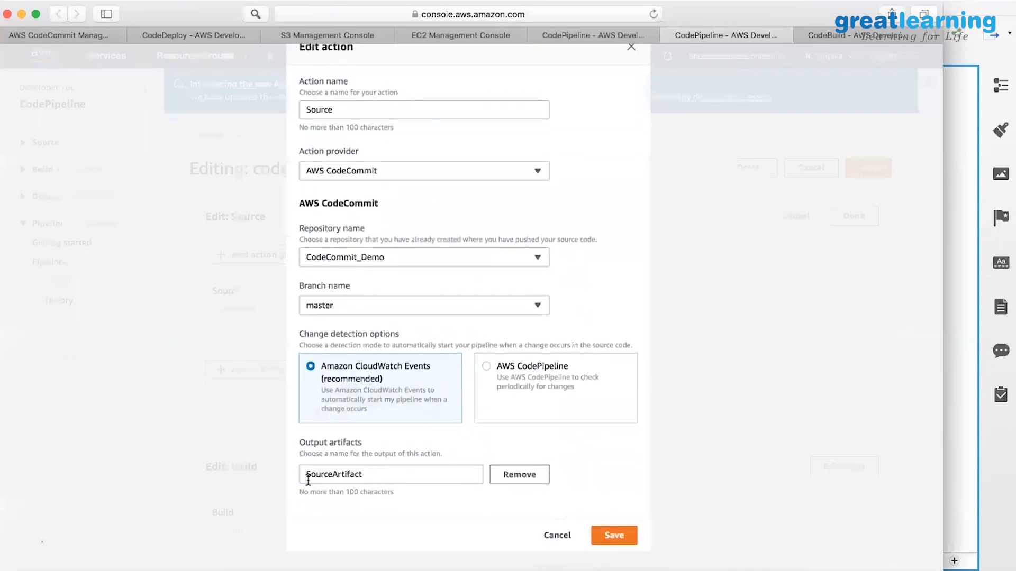
click(557, 535)
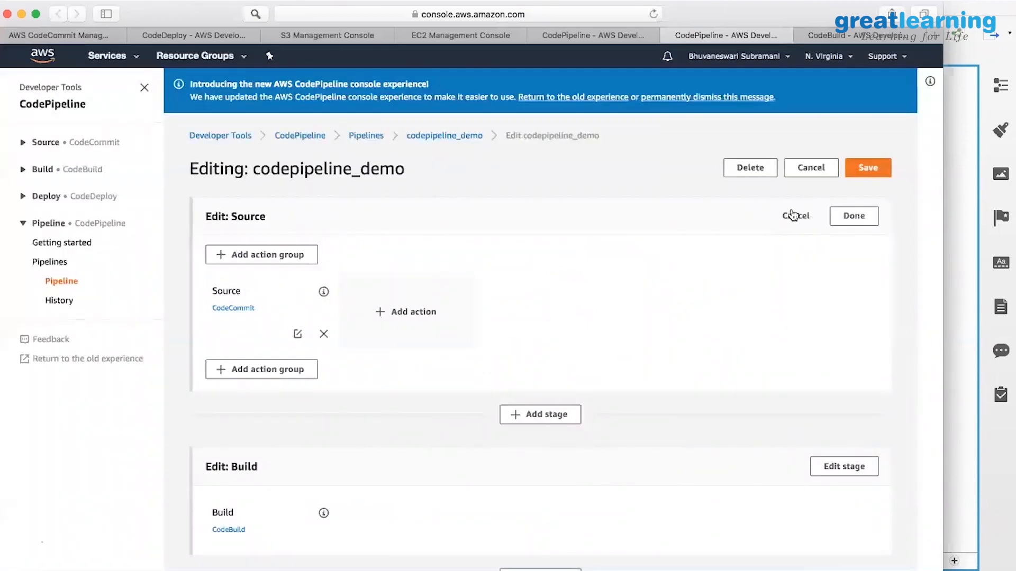
scroll(755, 261, down, 3)
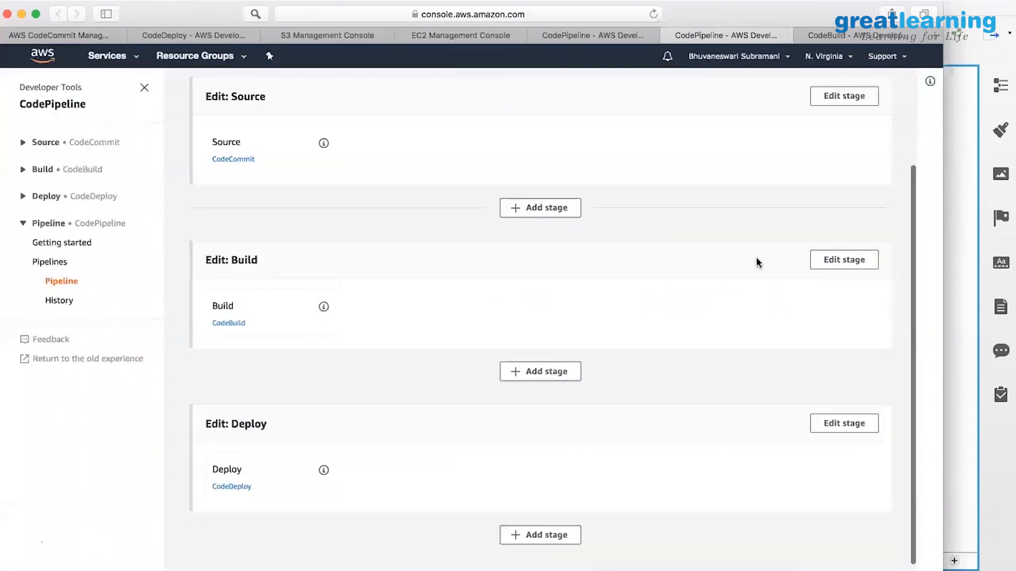
Edit the Build stage and review the JavaWebBuild action's project and artifacts without changing anything.
click(838, 261)
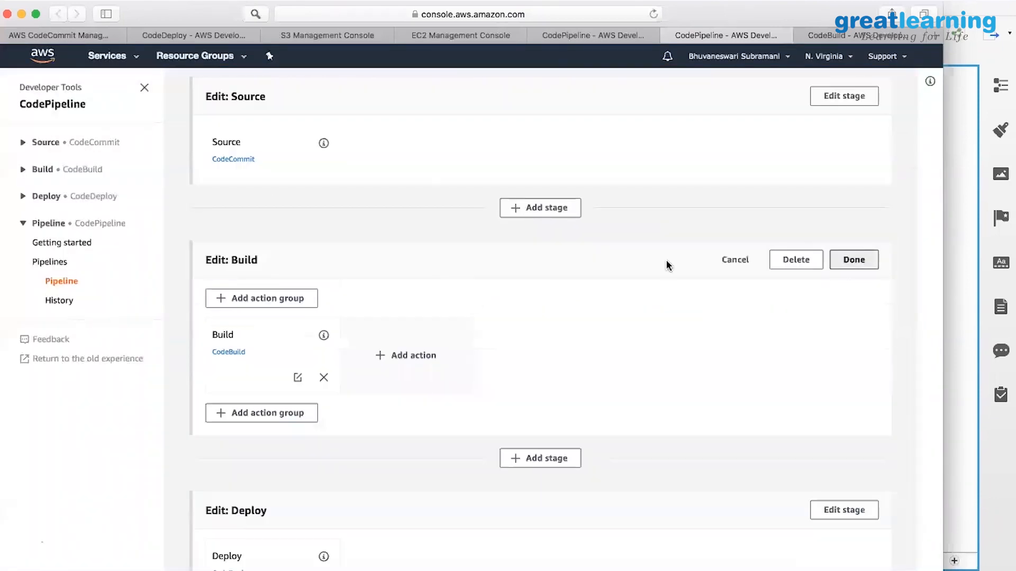
click(297, 378)
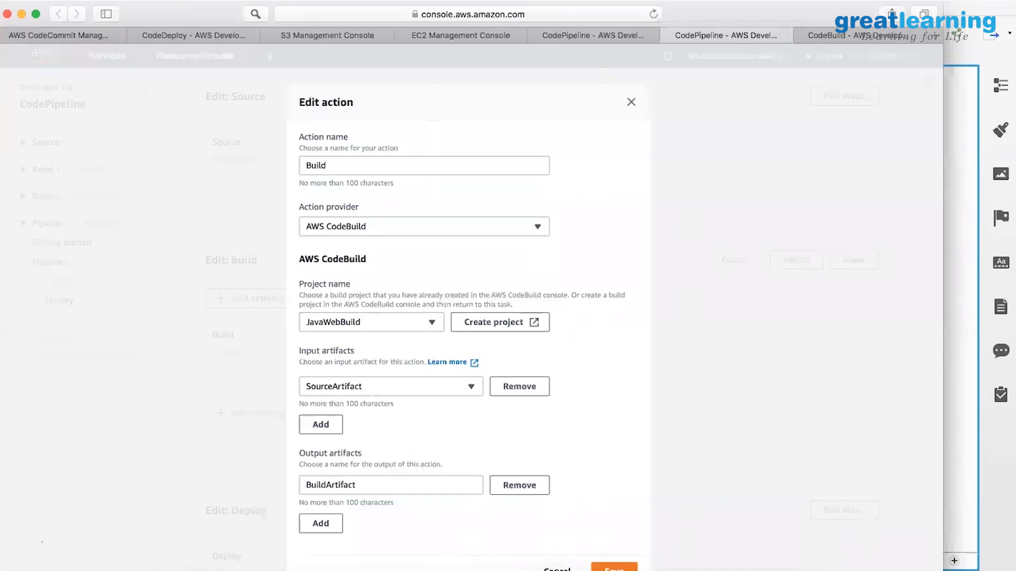
click(557, 570)
scroll(435, 456, up, 1)
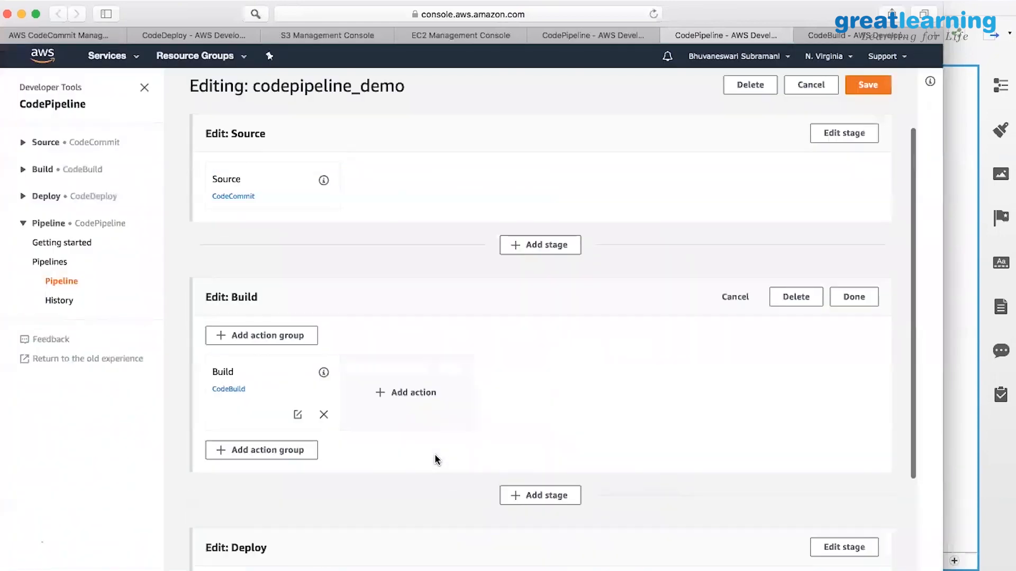
scroll(435, 459, up, 2)
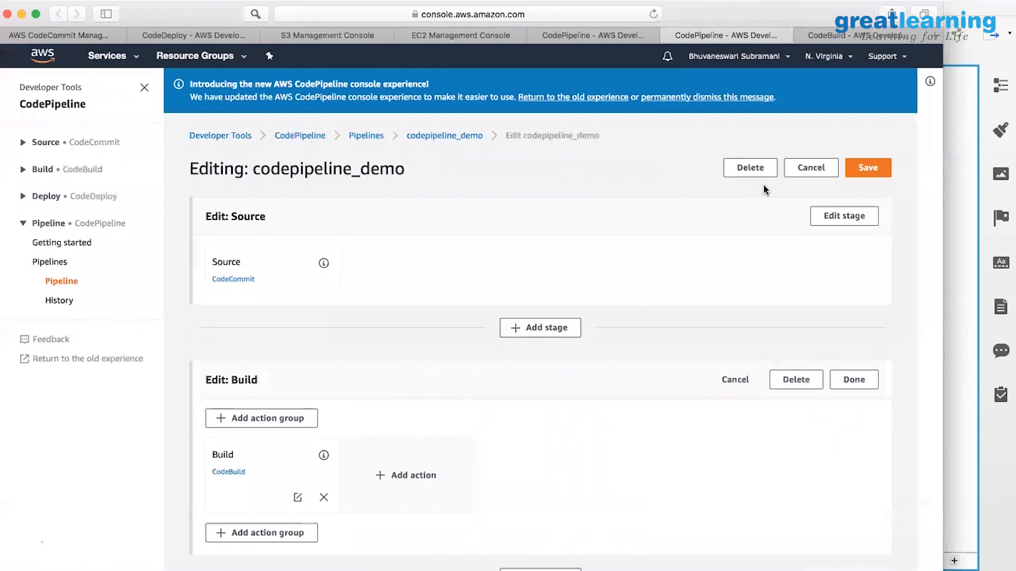
Discard the pipeline edits and check that Build succeeded and Deploy is in progress.
click(809, 175)
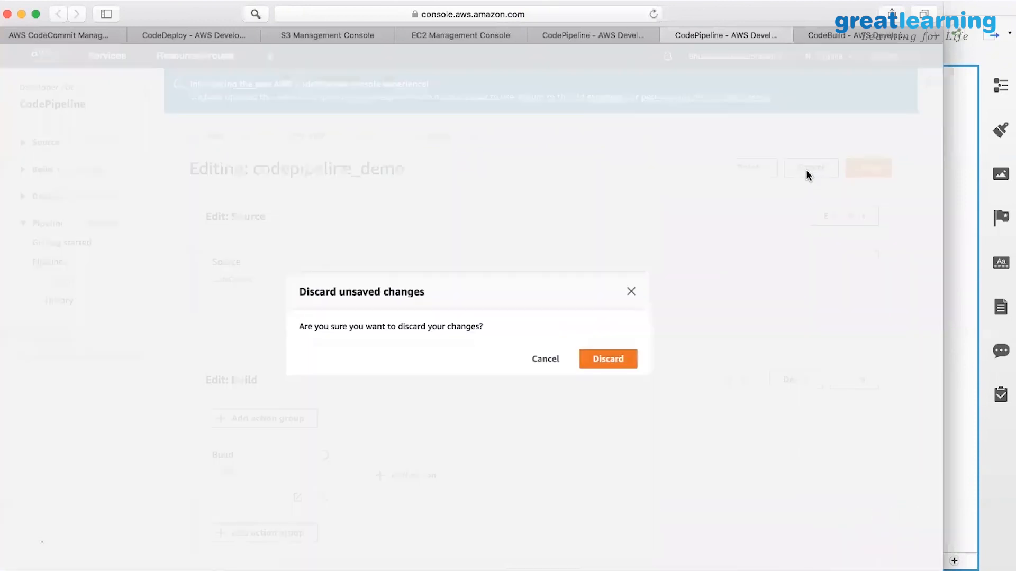
click(599, 358)
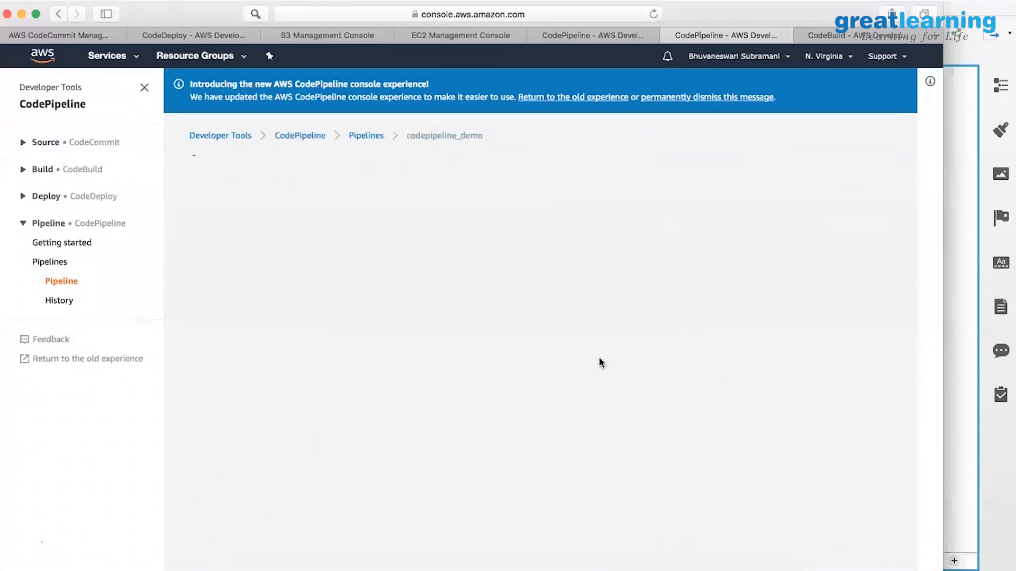
scroll(599, 357, down, 2)
scroll(599, 360, down, 5)
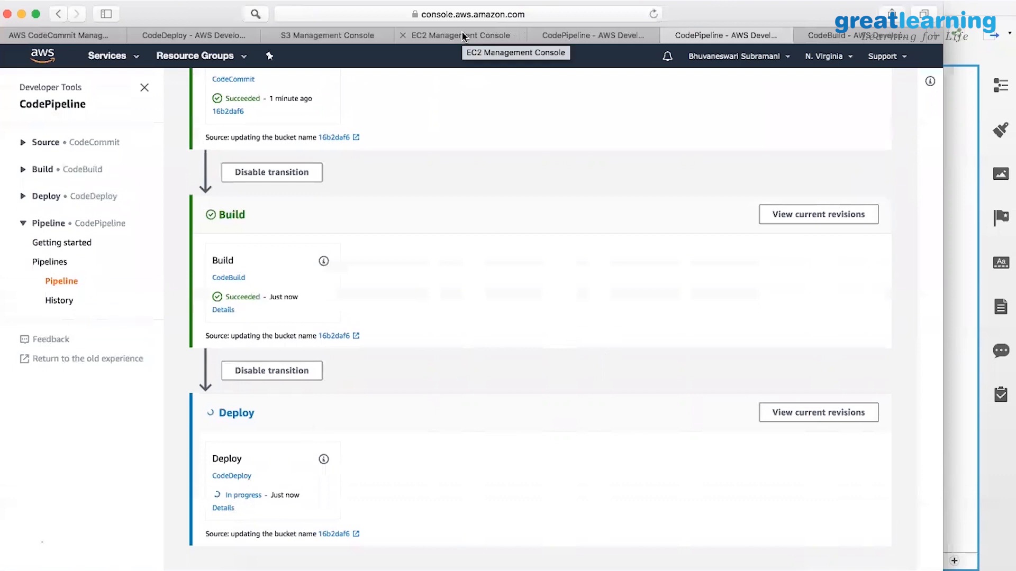
click(341, 36)
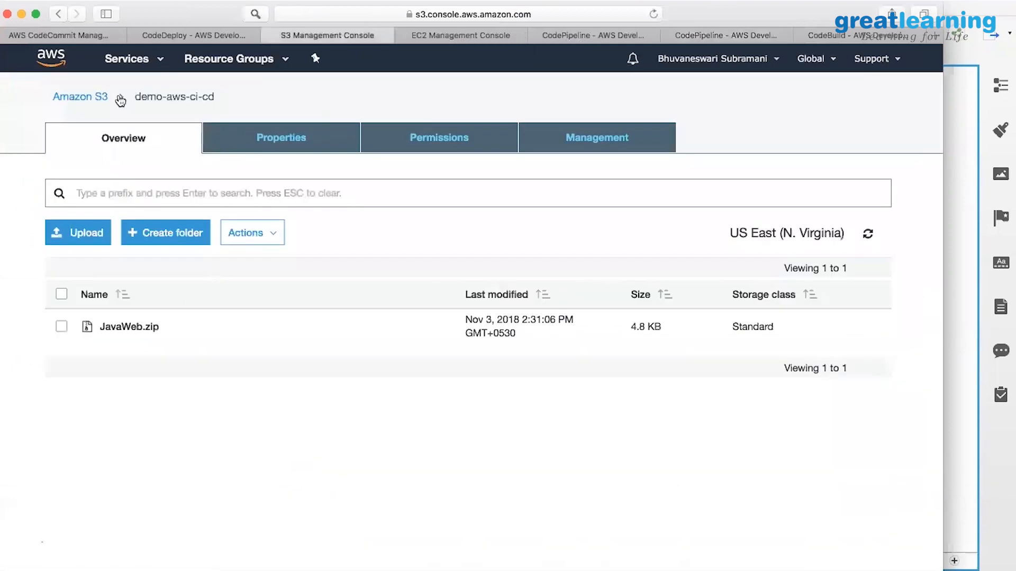
Confirm the demo-aws-ci-cd bucket contains JavaWeb.zip, then return to the S3 bucket list.
click(81, 97)
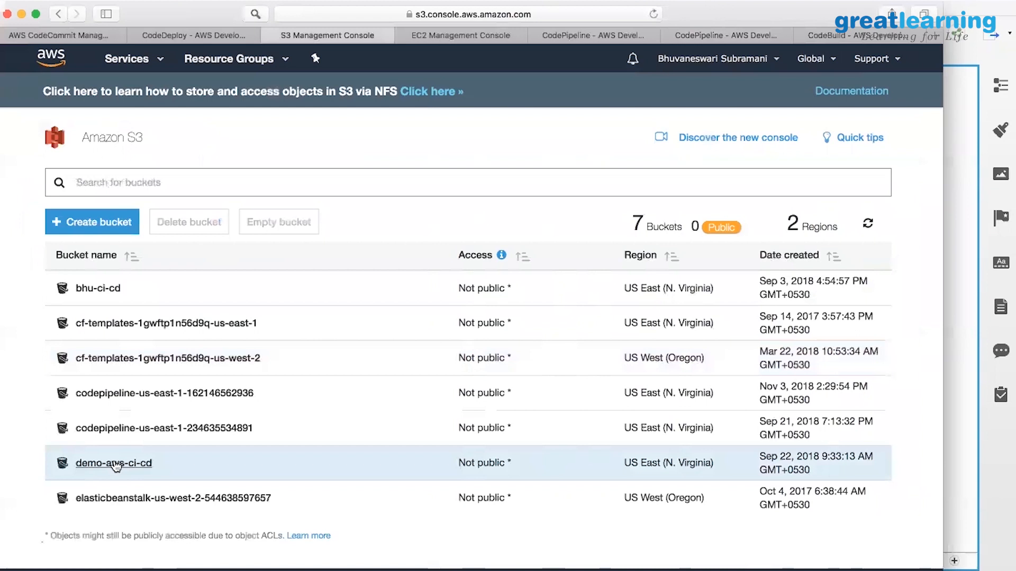
click(114, 463)
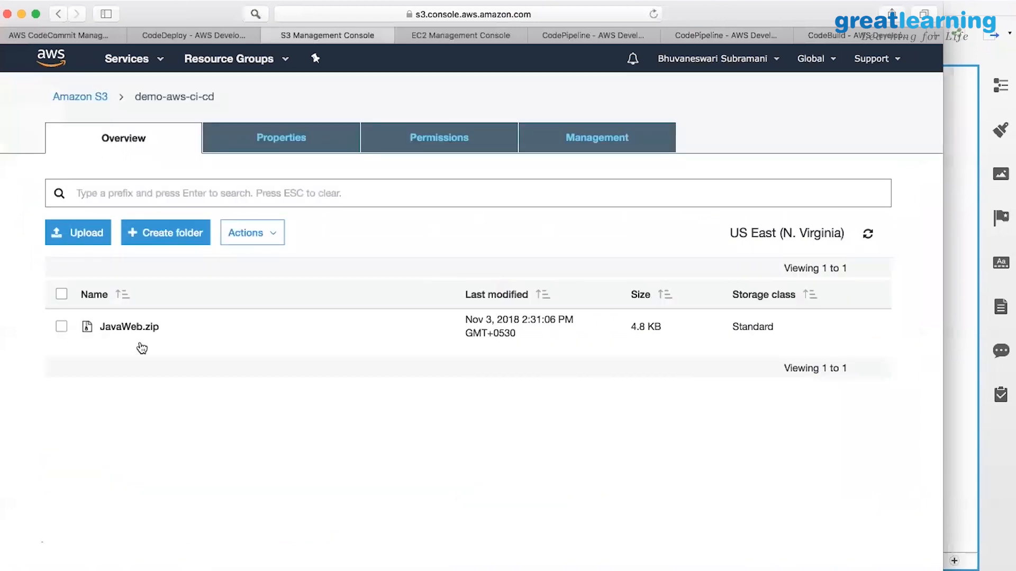
click(86, 98)
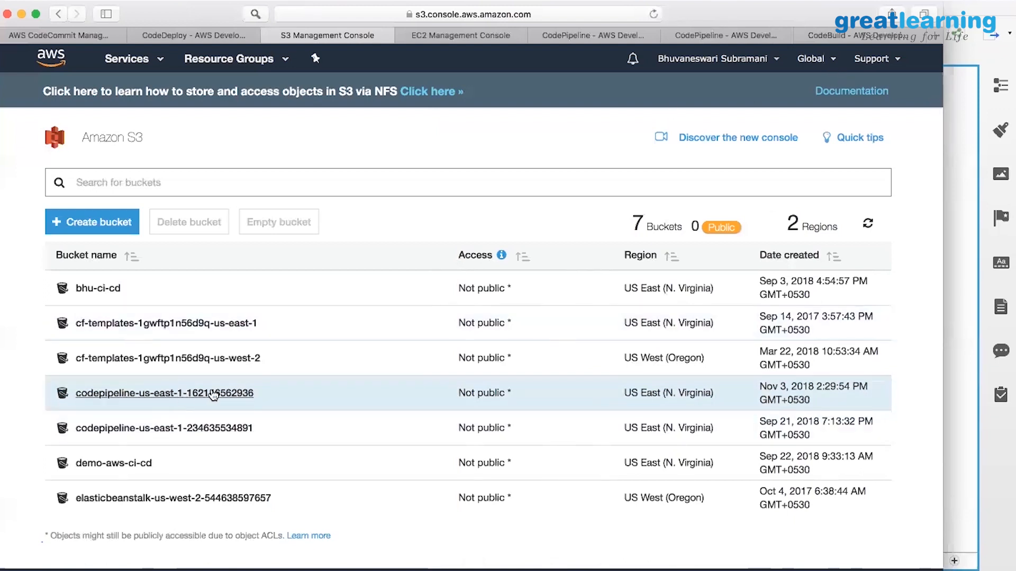
click(202, 395)
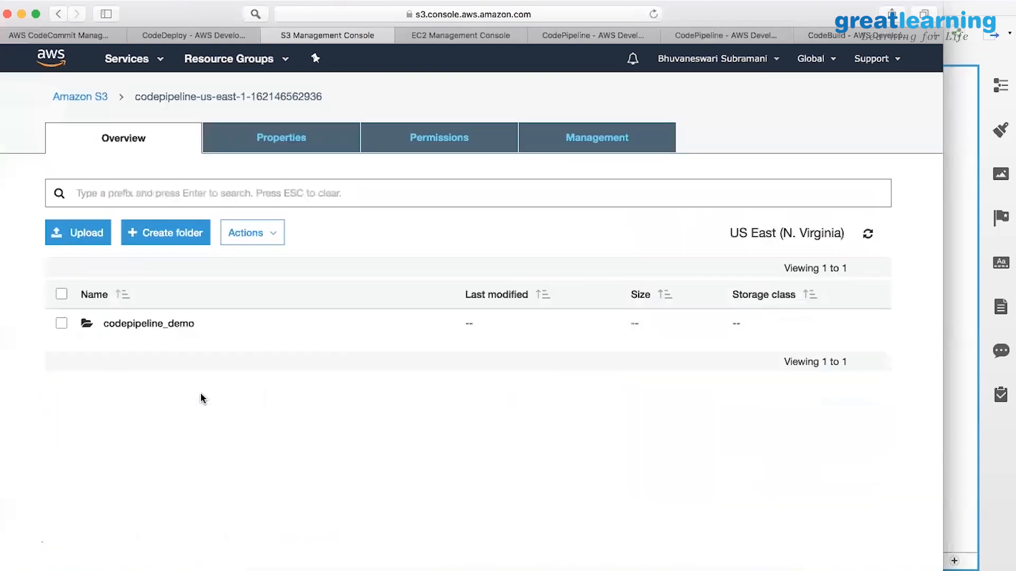
click(159, 327)
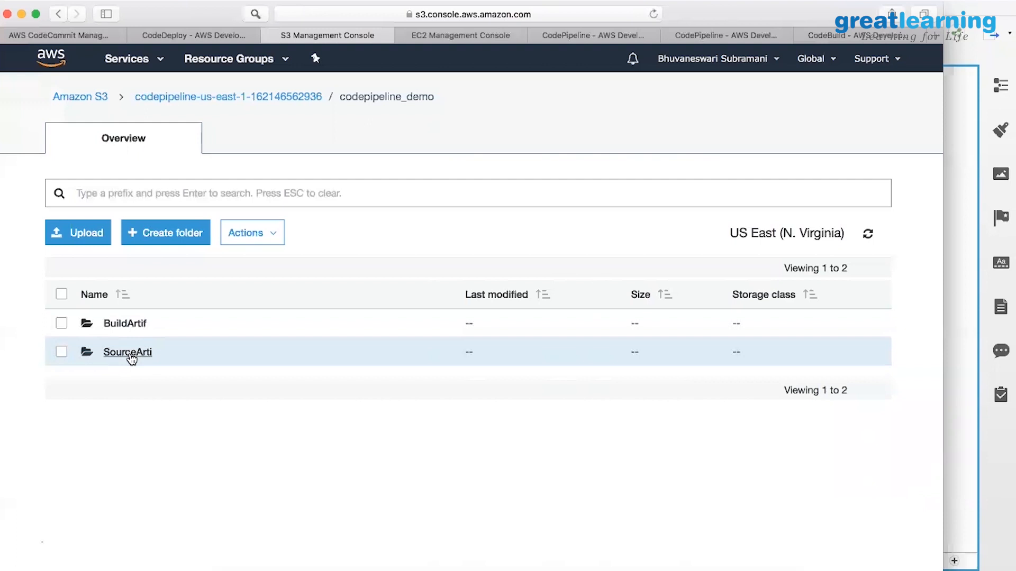
click(130, 352)
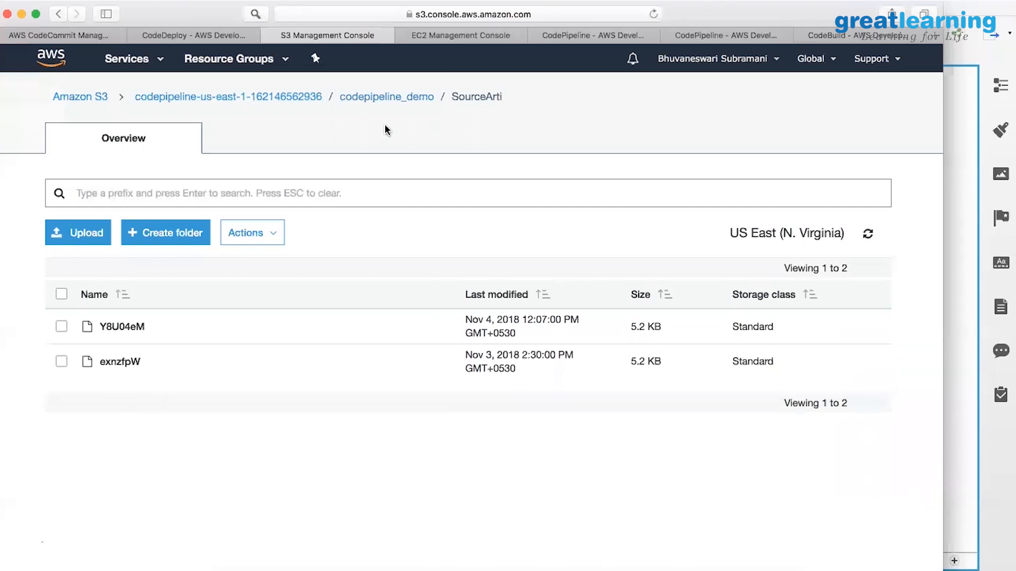
click(296, 99)
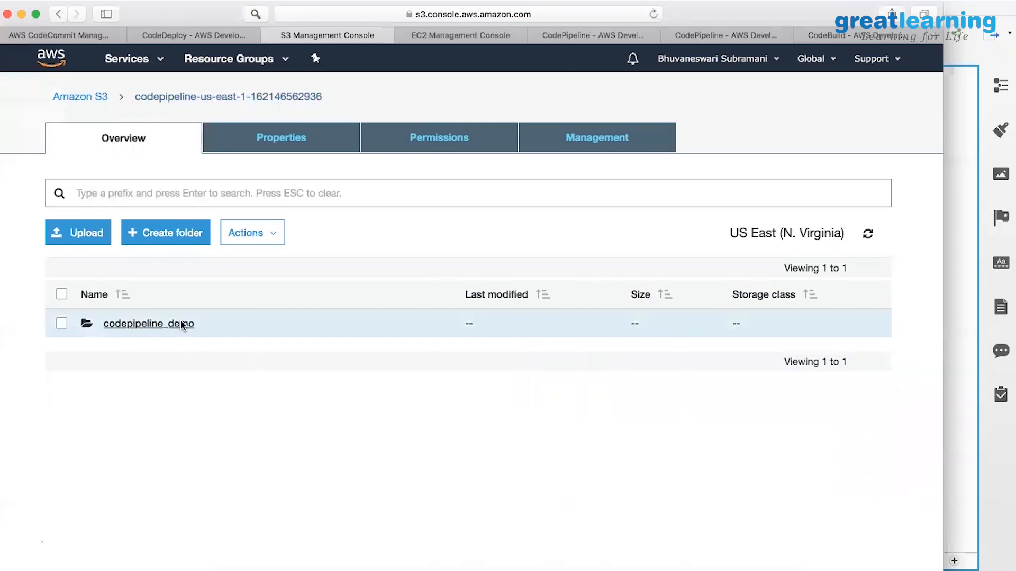
Check the two build artifacts in codepipeline_demo/BuildArtif, then return to the bucket list.
click(139, 325)
click(137, 324)
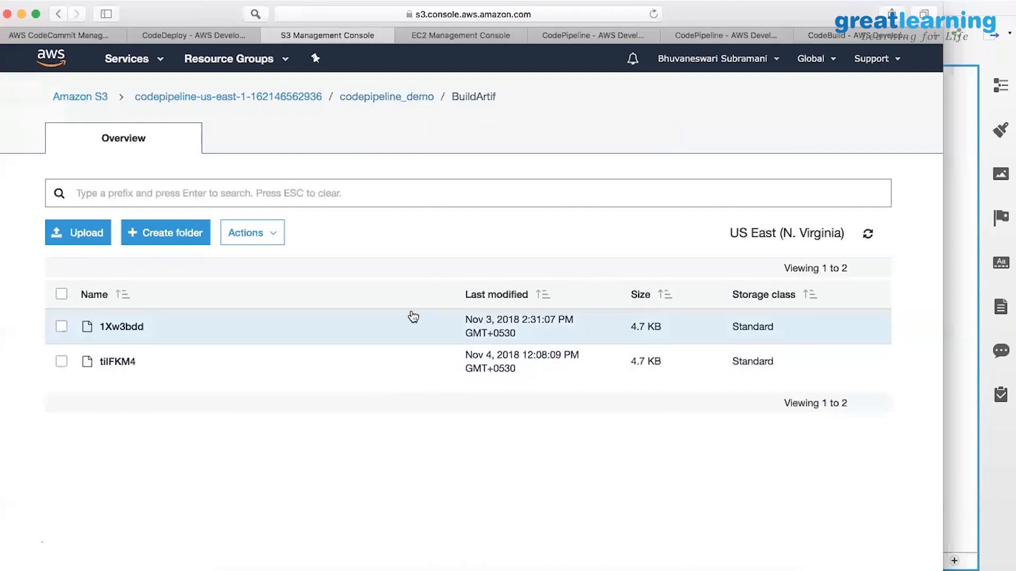
click(253, 97)
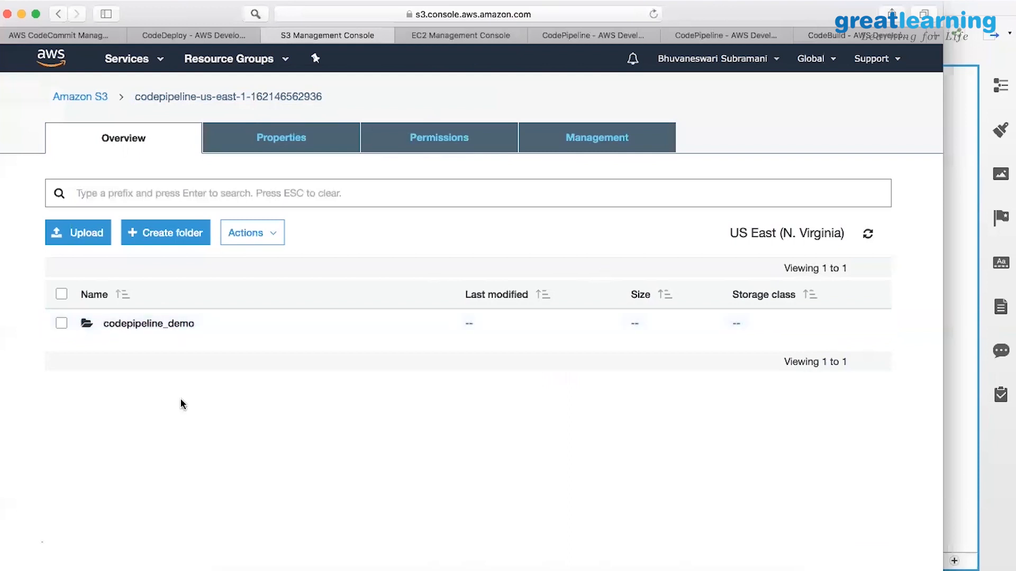
click(84, 97)
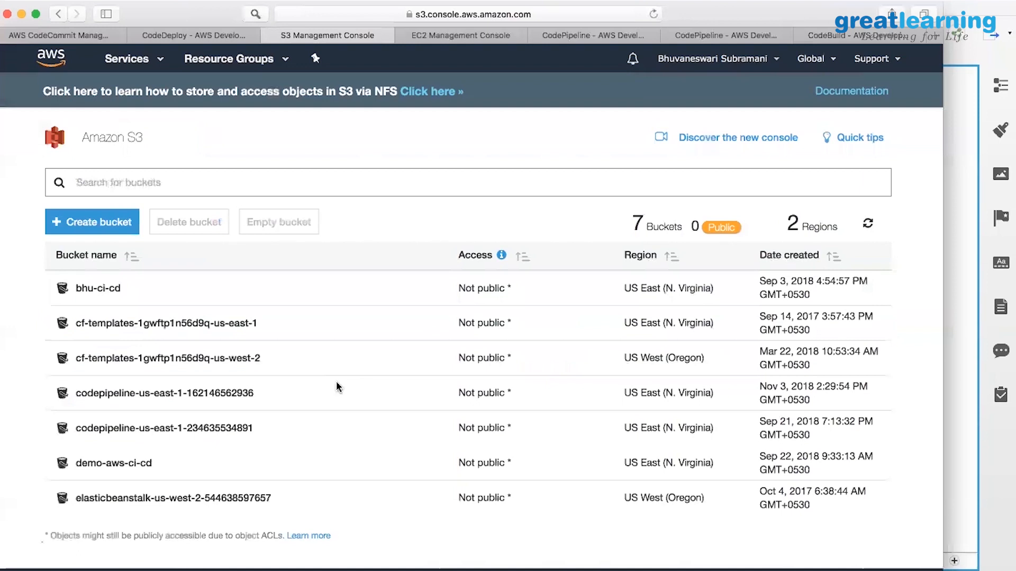
Reload the codepipeline_demo page and check that Deploy is still in progress.
click(721, 37)
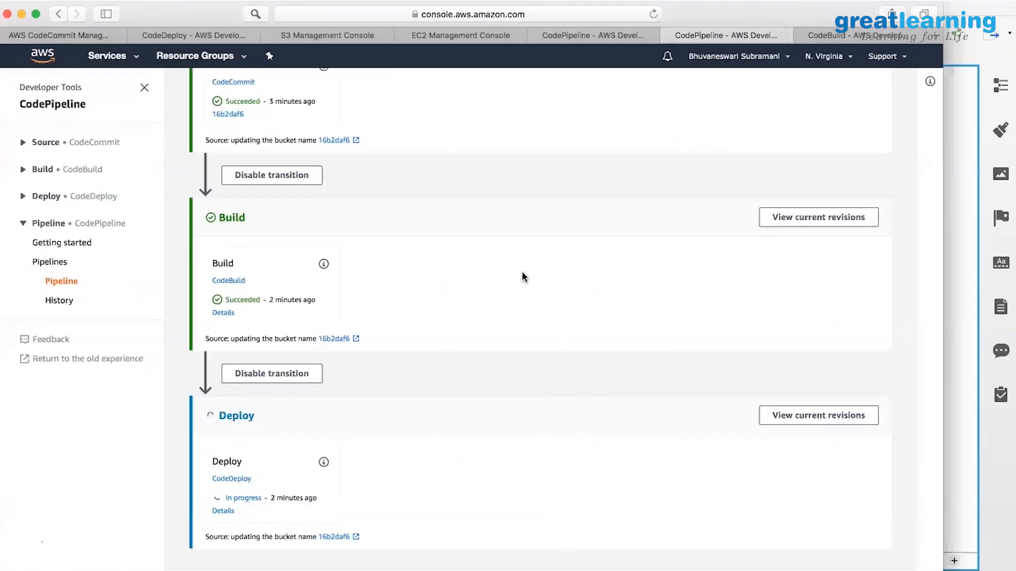
scroll(435, 370, down, 1)
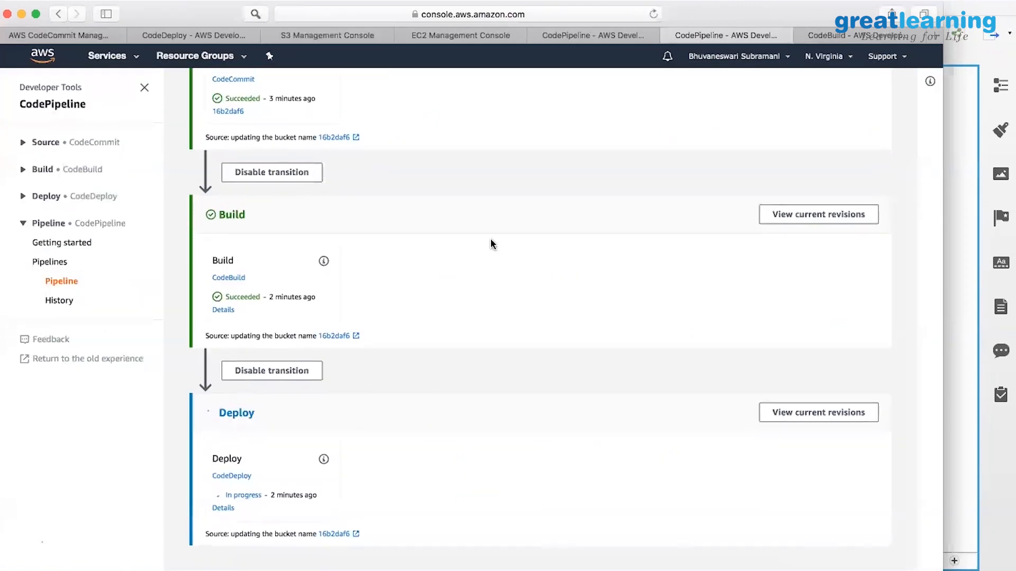
click(511, 15)
key(Return)
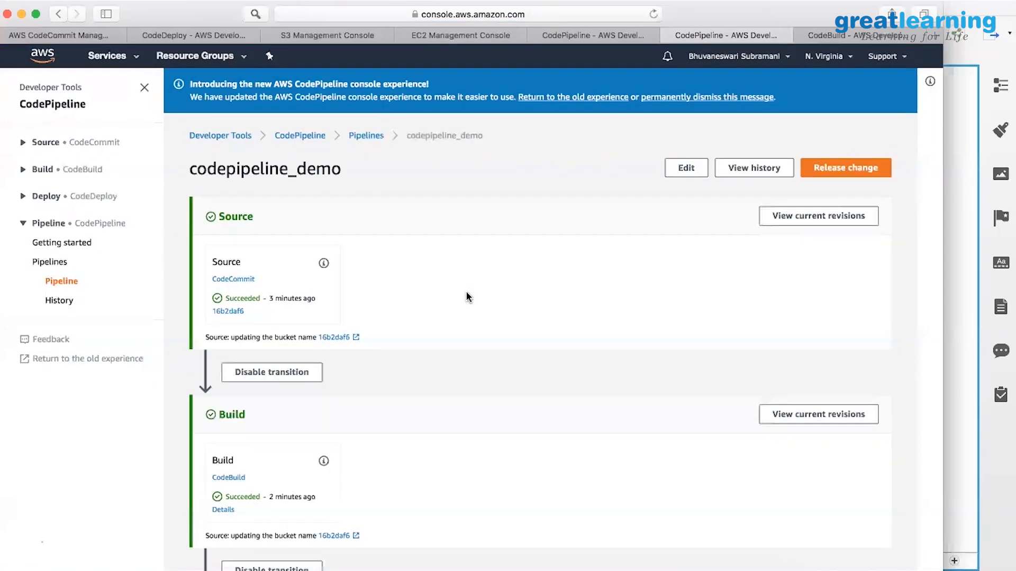
scroll(467, 296, down, 5)
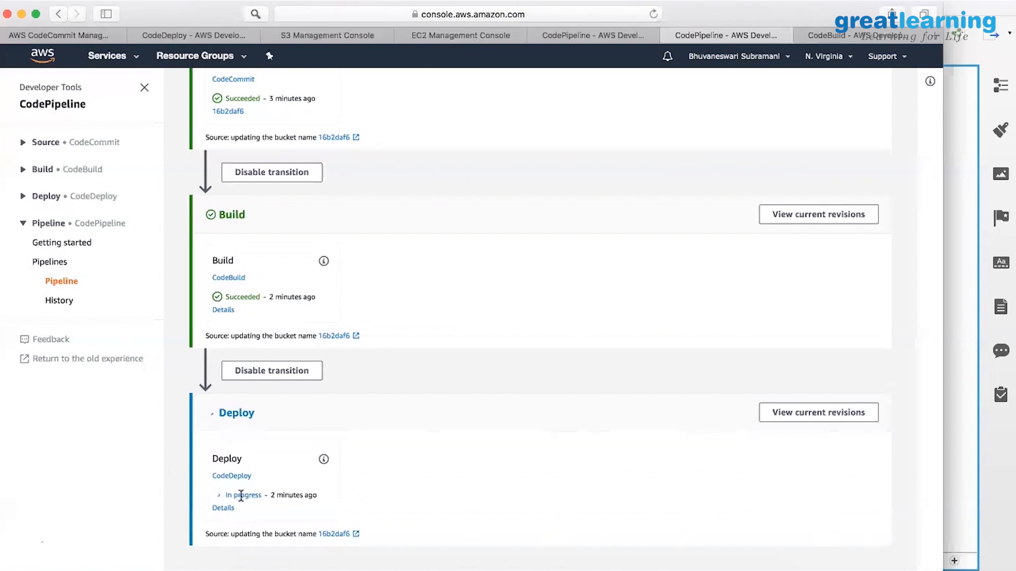
Open deployment d-QG5WZCPCW and view the instance's lifecycle events, all still Pending.
click(224, 508)
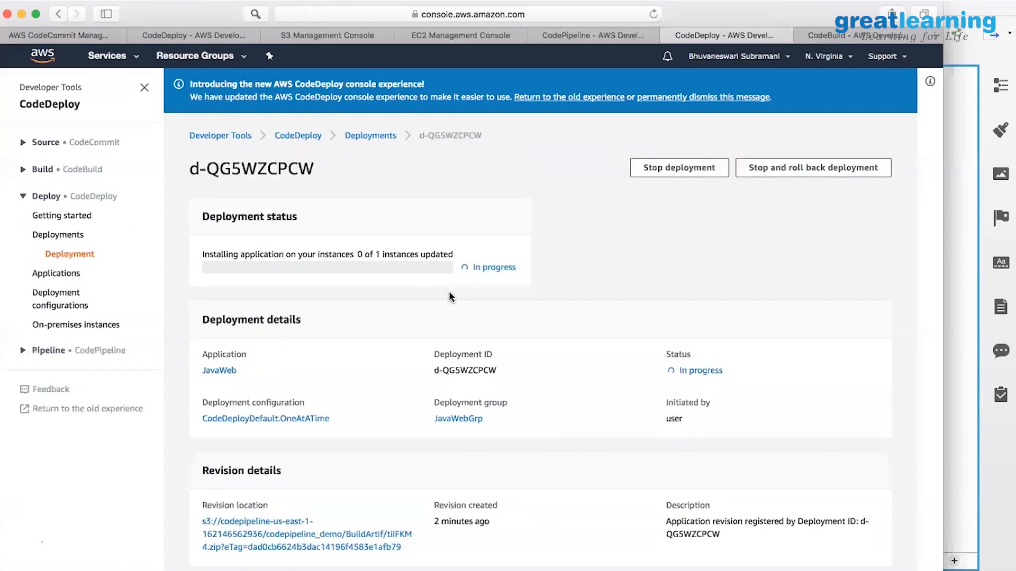
scroll(448, 291, down, 2)
scroll(449, 291, down, 3)
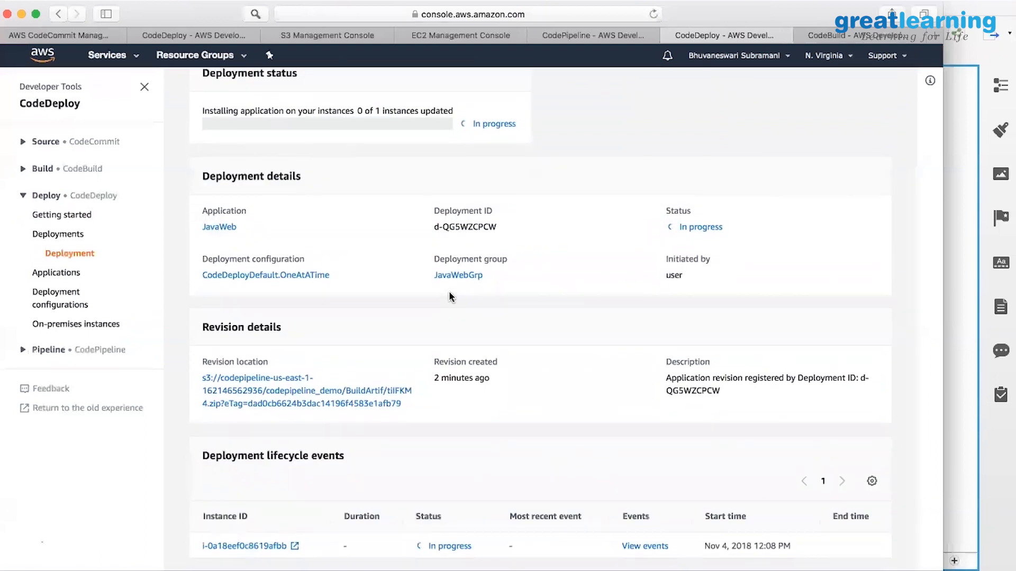
scroll(449, 294, up, 3)
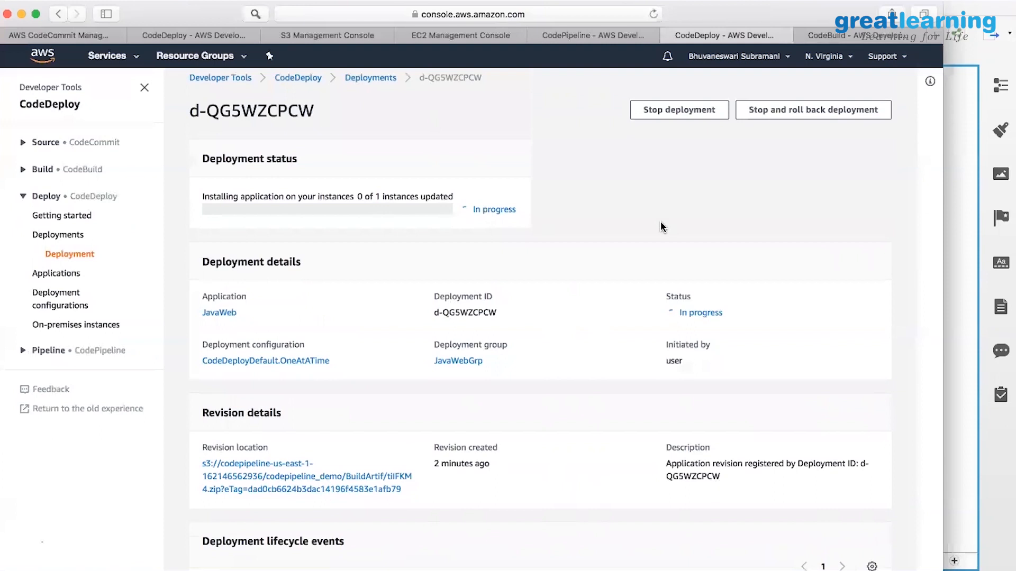
scroll(662, 227, up, 2)
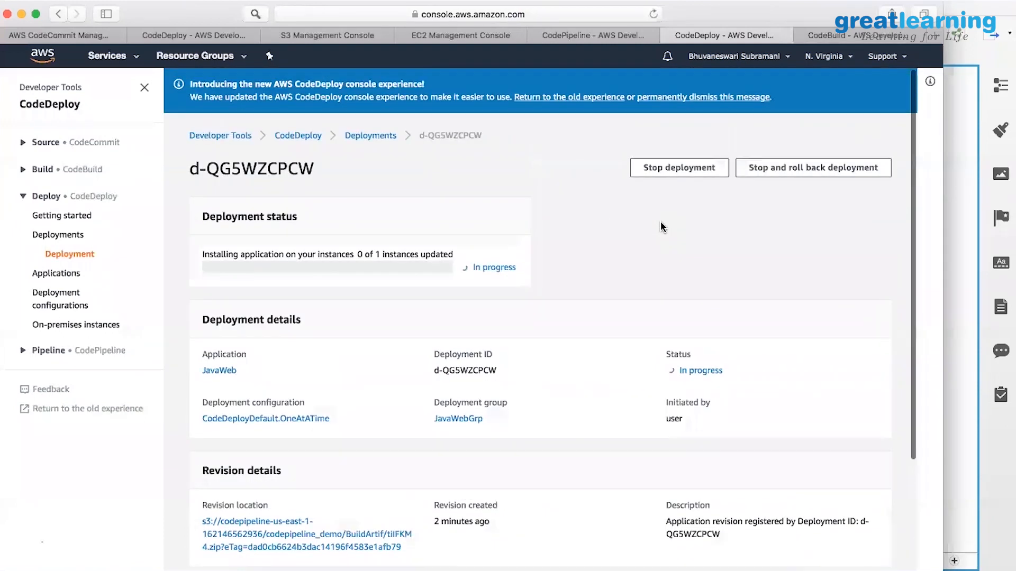
scroll(661, 227, down, 5)
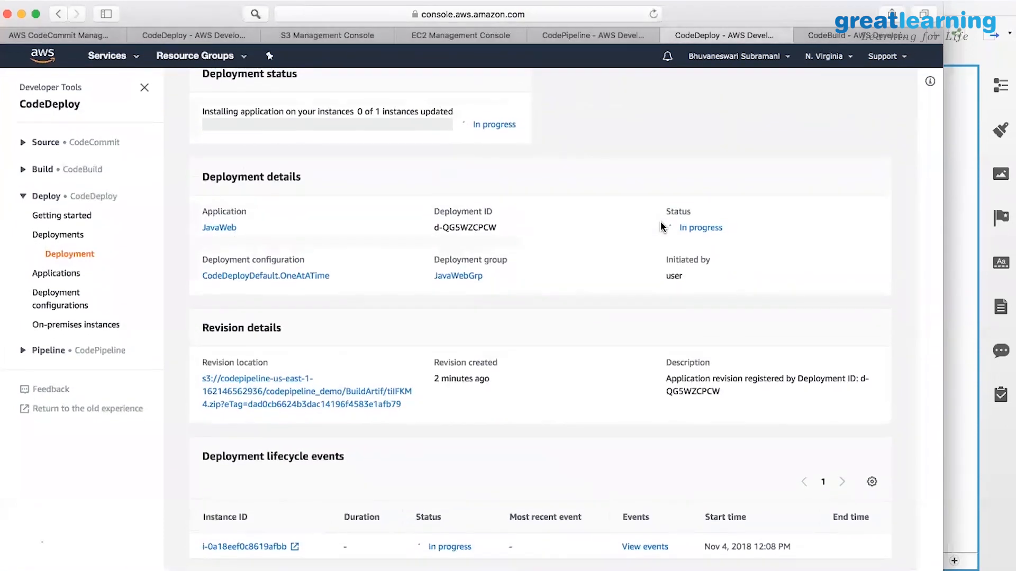
click(633, 548)
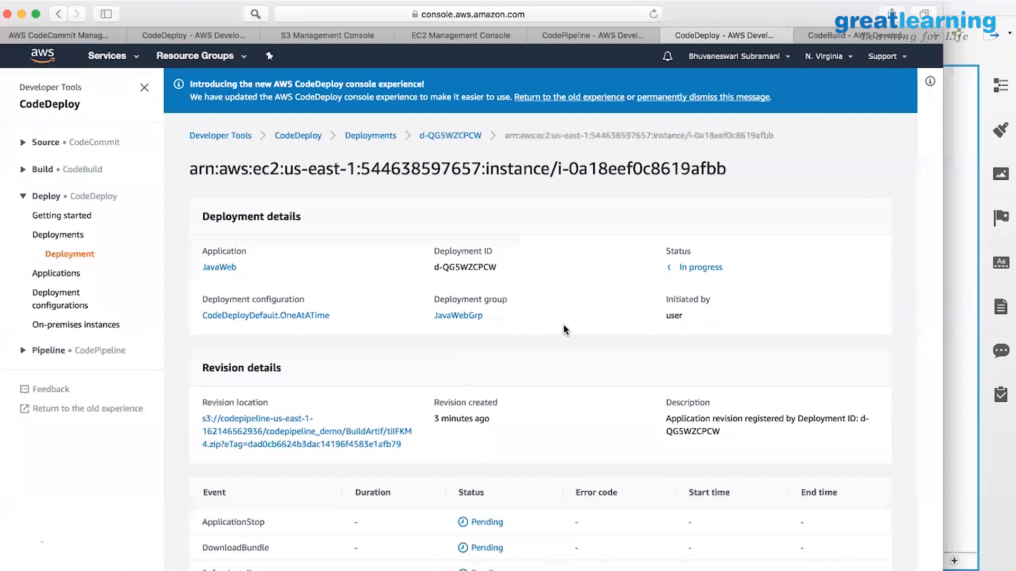
scroll(563, 326, down, 5)
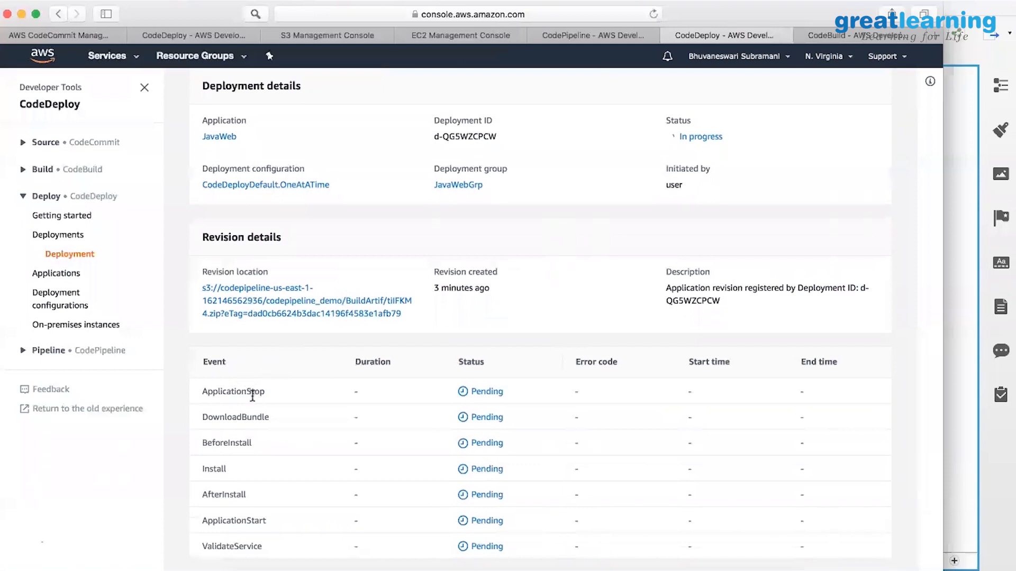
Reload the EC2 instances list.
click(460, 34)
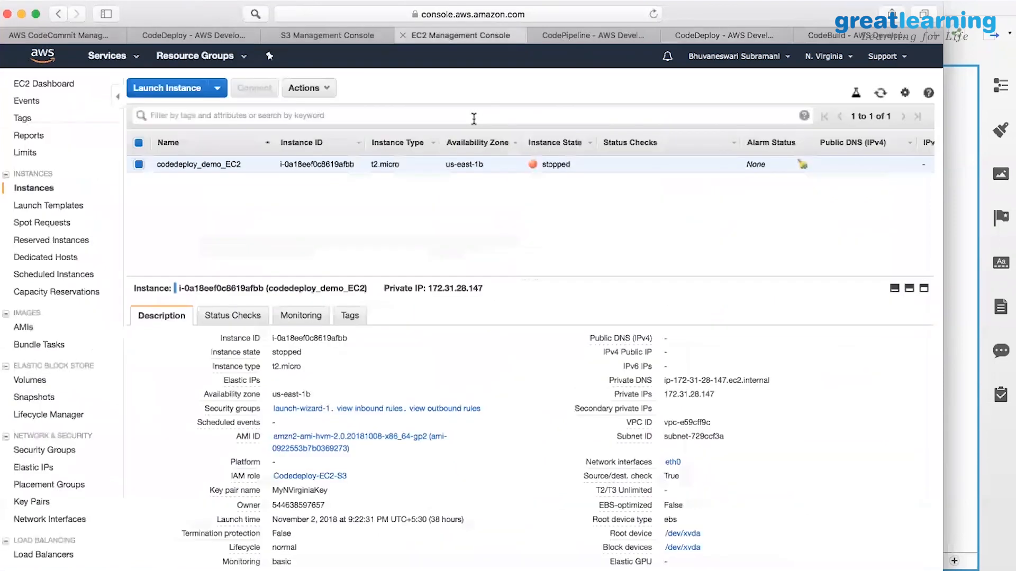
click(444, 117)
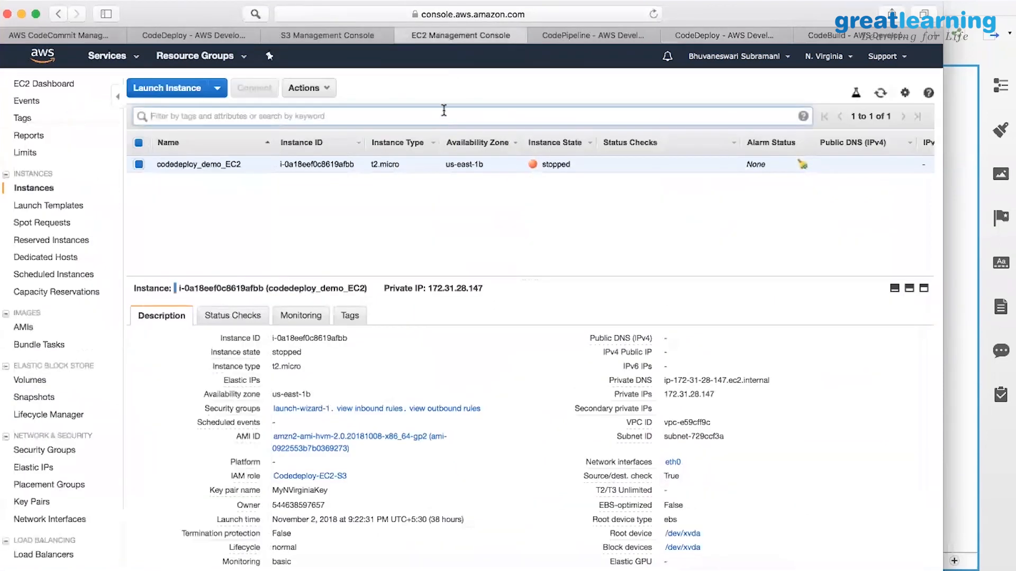
click(526, 14)
click(526, 14)
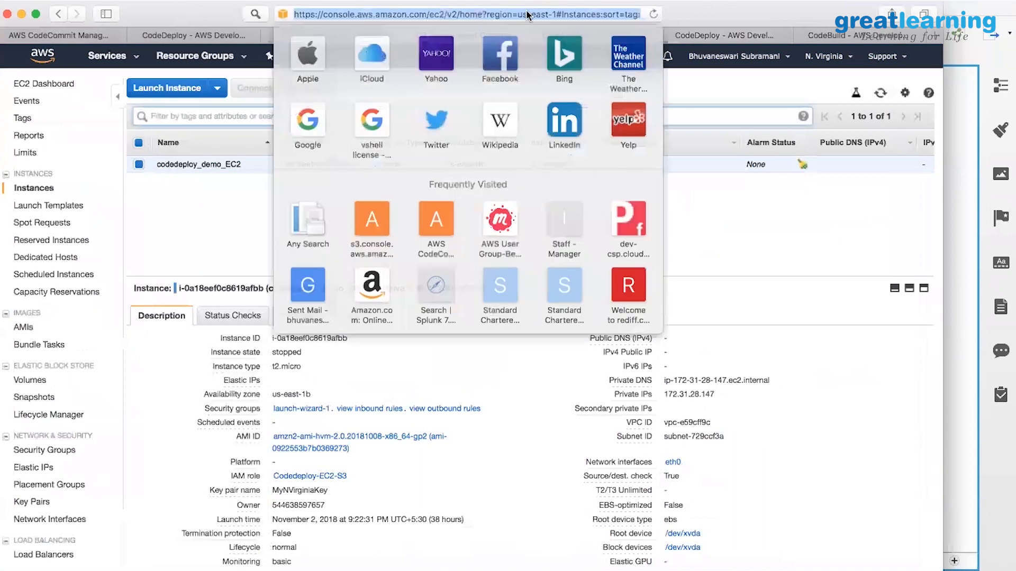
key(Return)
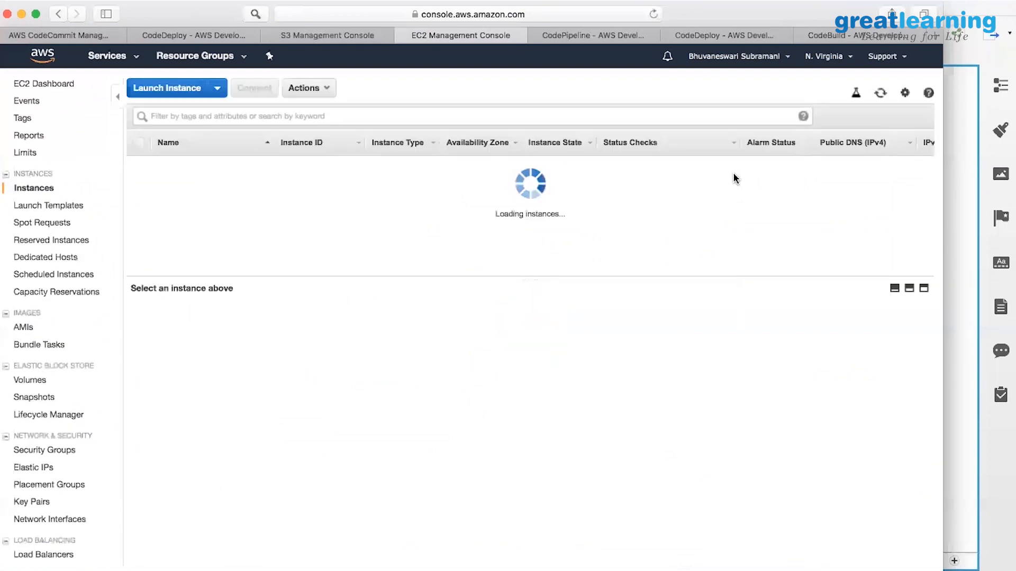
Start the stopped codedeploy_demo_EC2 instance via Actions > Instance State > Start.
click(327, 88)
mouse_move(332, 173)
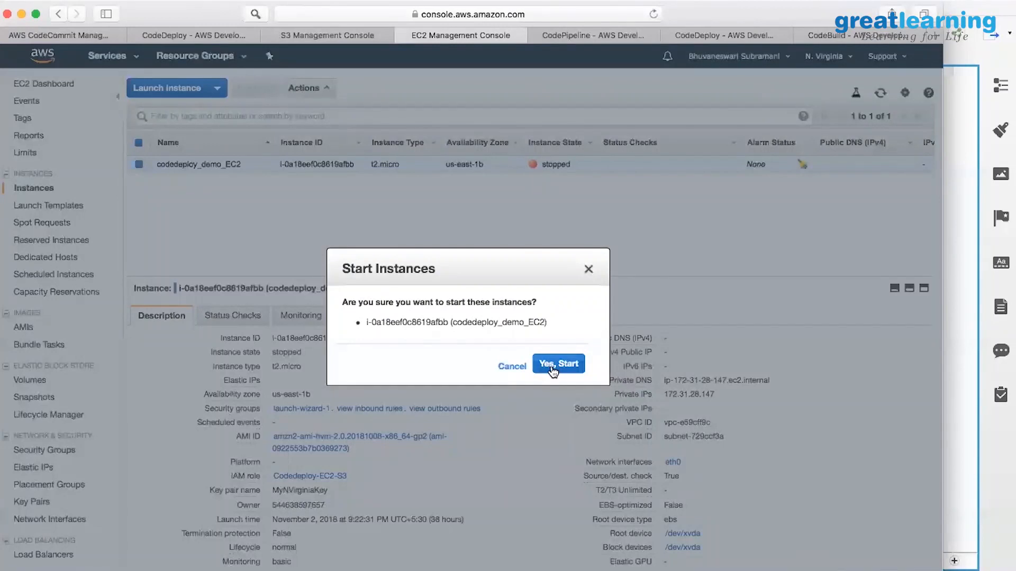
click(551, 369)
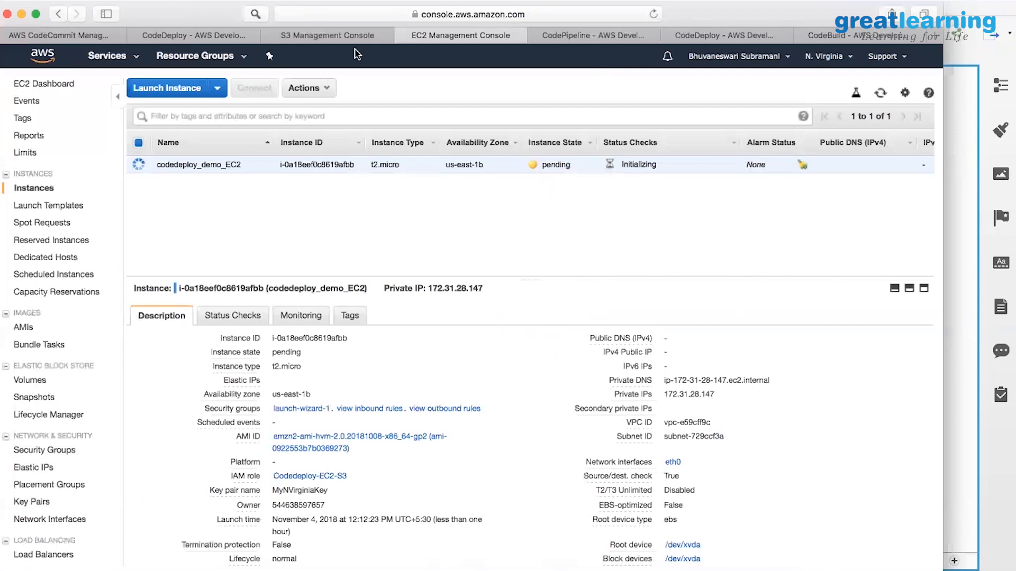
Reload deployment d-QG5WZCPCW's page to follow its lifecycle event progress.
click(585, 35)
scroll(507, 285, down, 5)
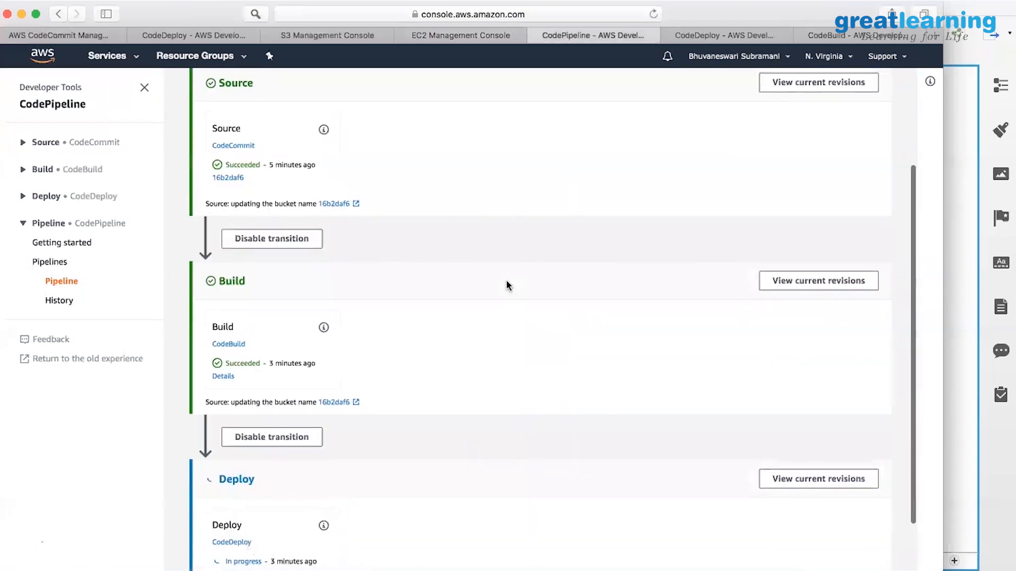
scroll(507, 286, down, 2)
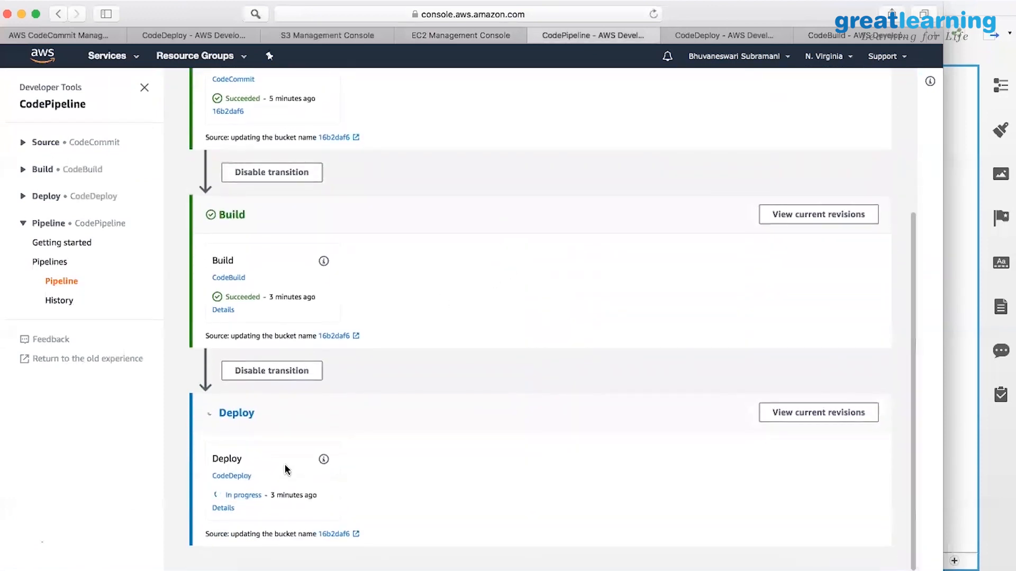
click(730, 33)
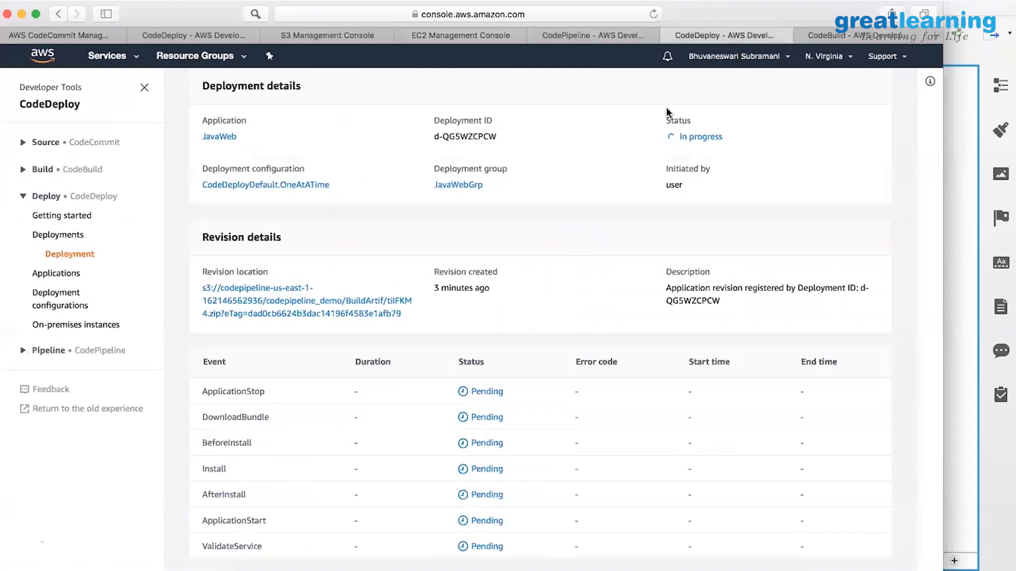
scroll(598, 113, up, 5)
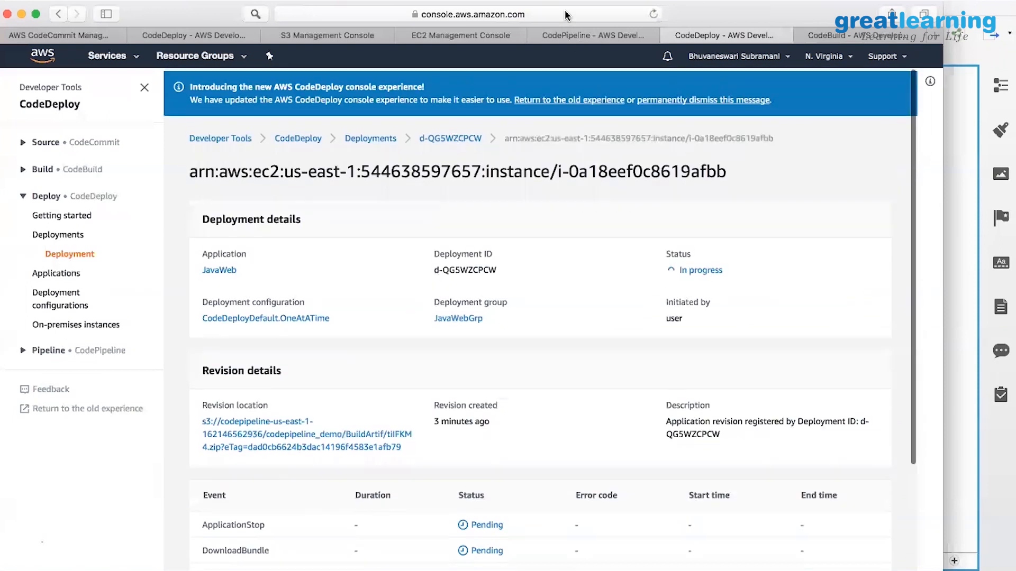
click(566, 15)
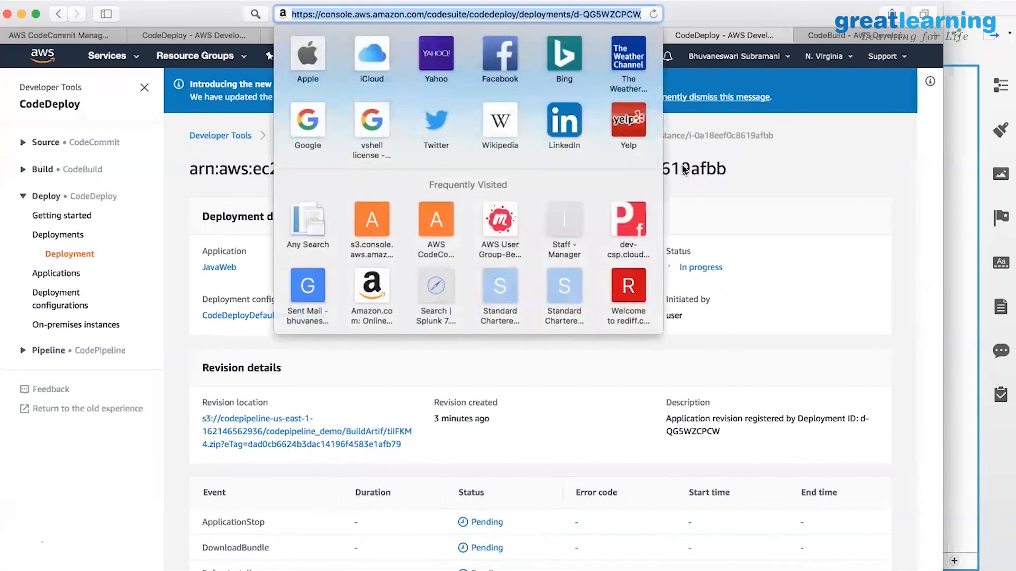
click(871, 214)
scroll(871, 213, down, 3)
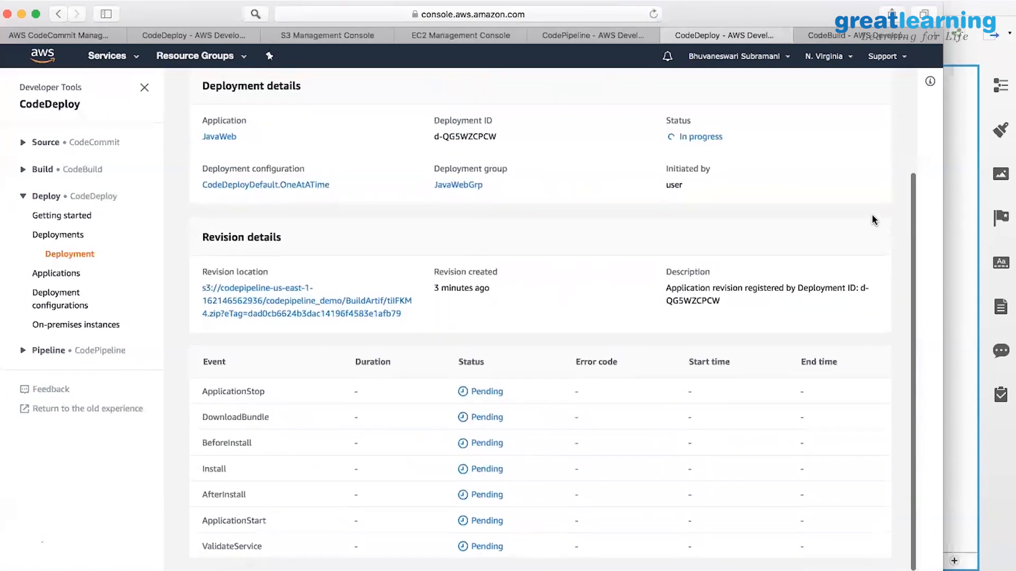
click(597, 14)
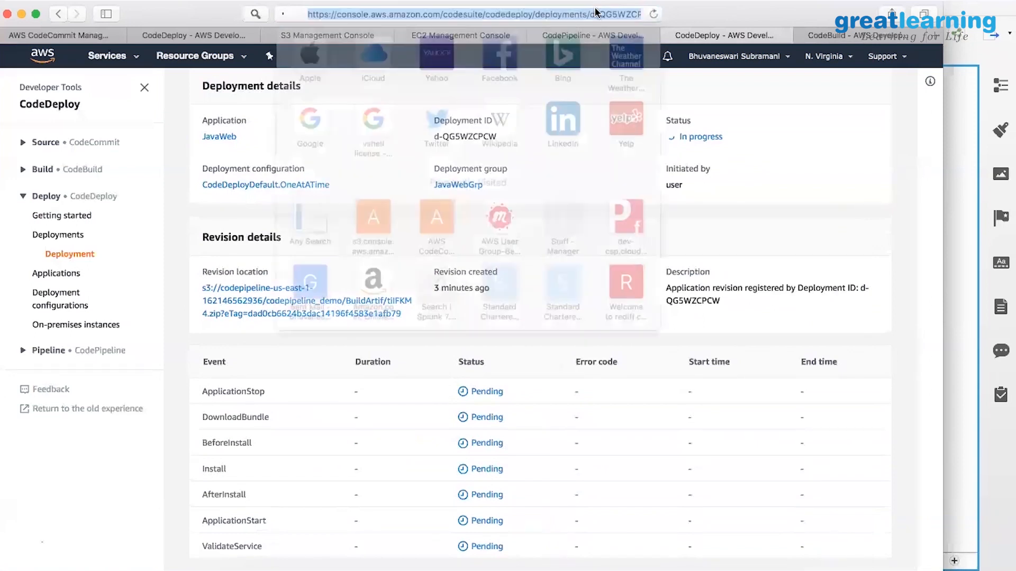
key(Return)
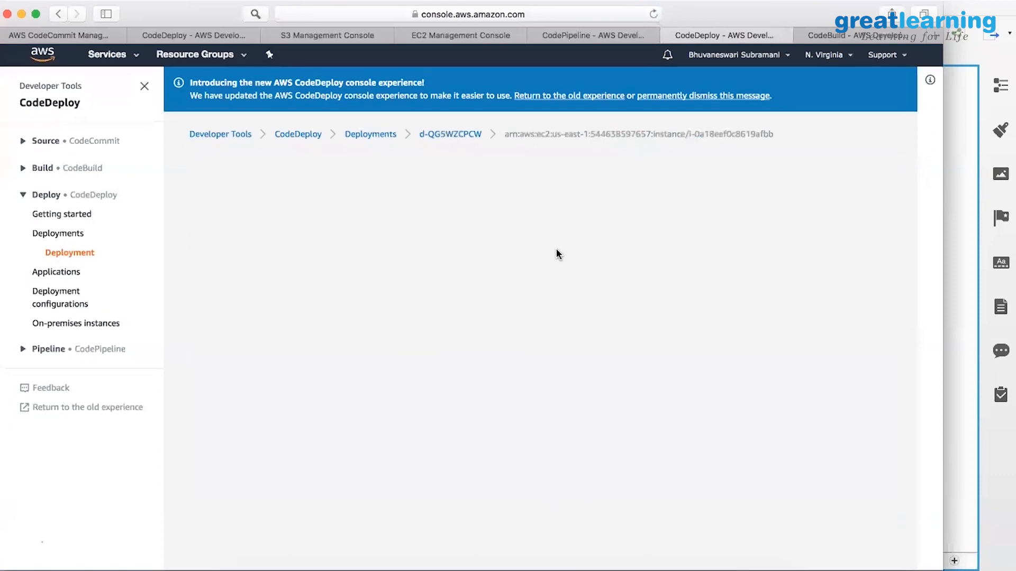
scroll(561, 244, down, 5)
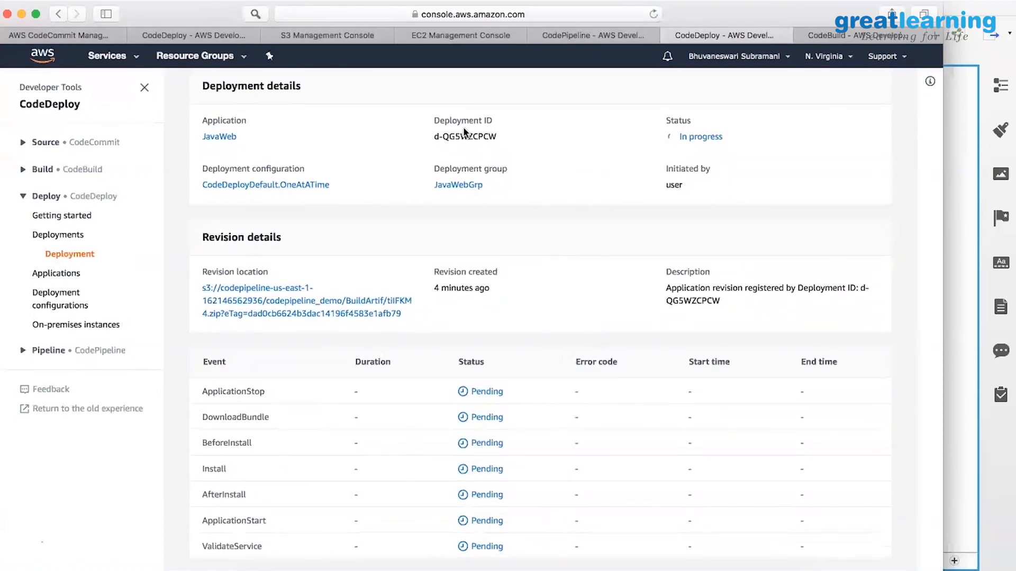
Confirm every deployment event succeeded and show the running codedeploy_demo_EC2 instance details.
click(468, 38)
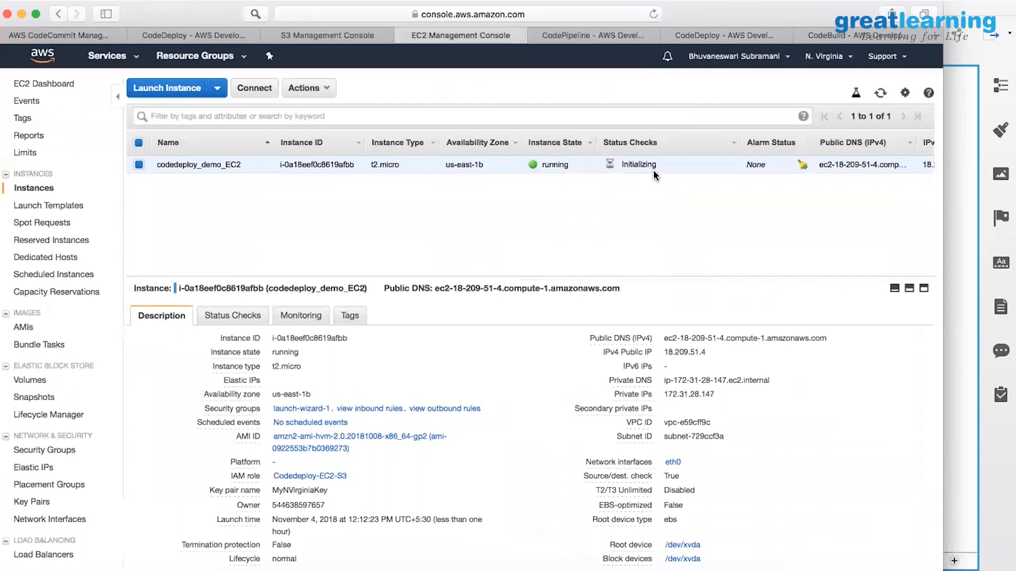
click(714, 35)
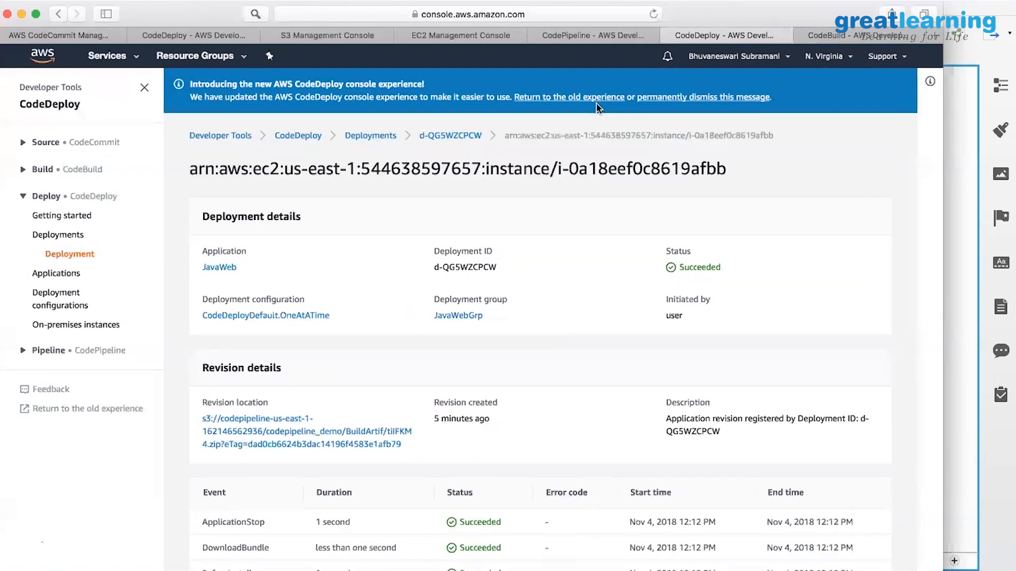
scroll(593, 270, down, 2)
scroll(439, 423, down, 3)
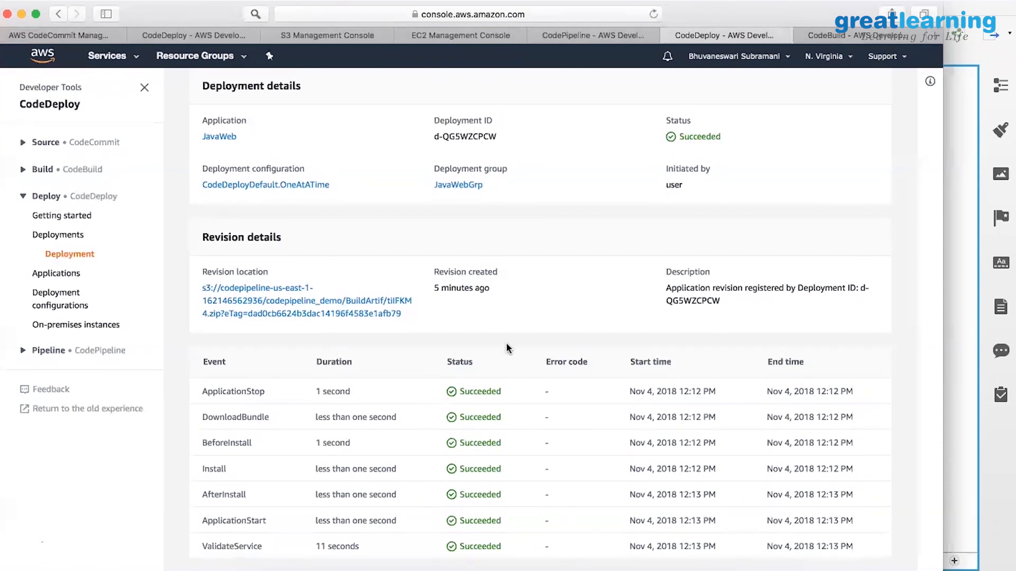
click(451, 37)
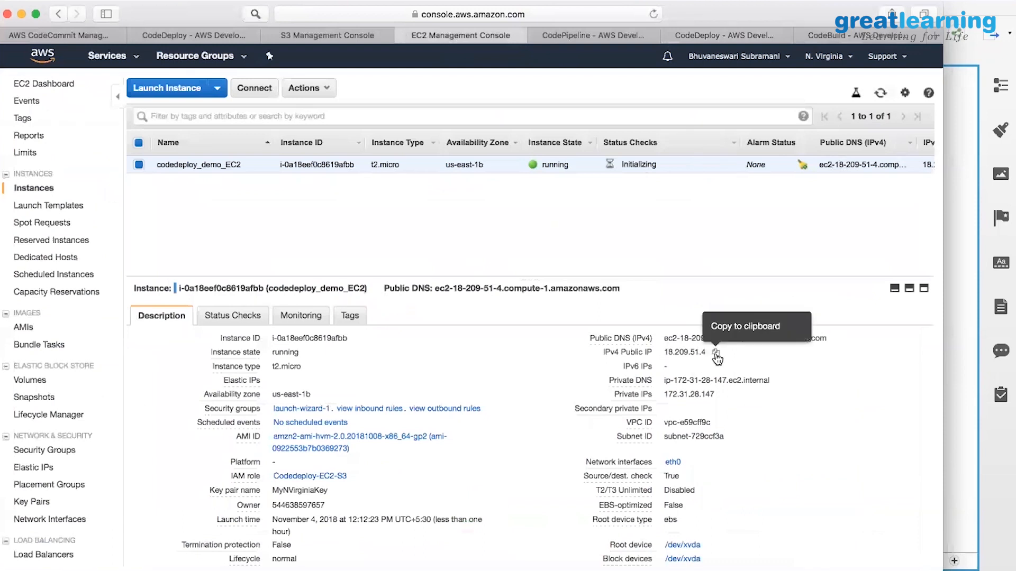
Load the instance's public IP 18.209.51.4 over http in a new Safari tab.
click(715, 353)
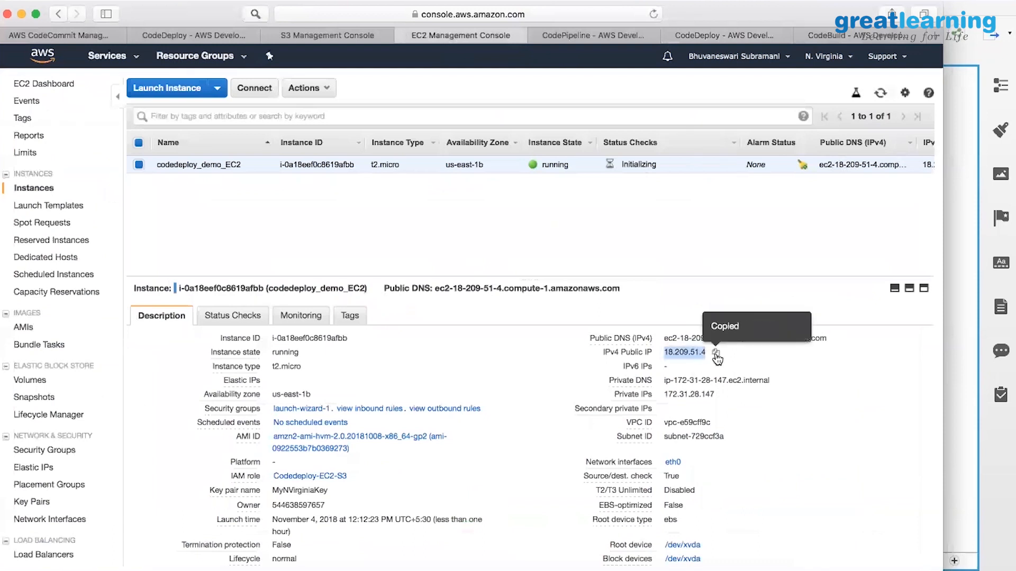
click(936, 37)
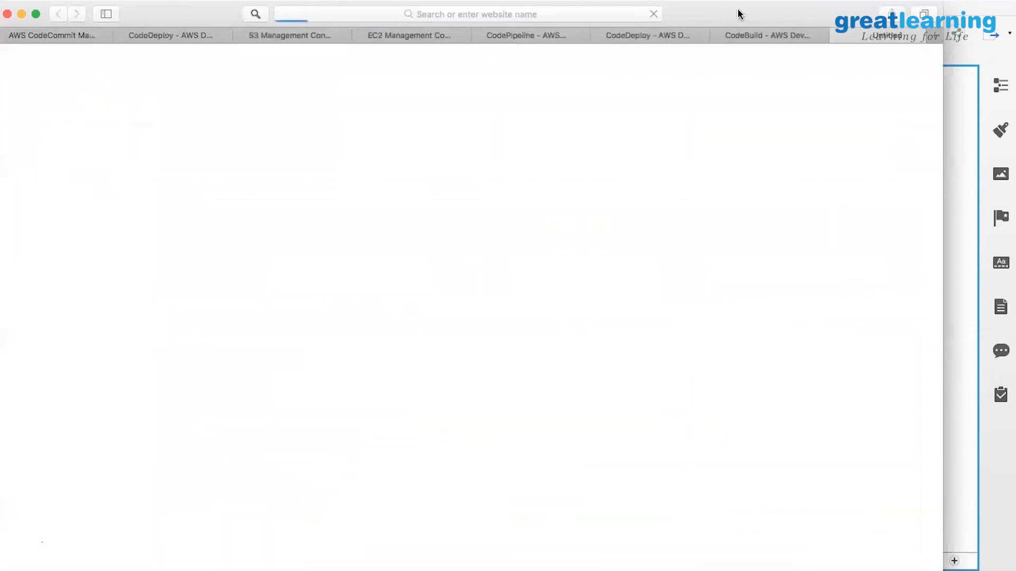
click(556, 15)
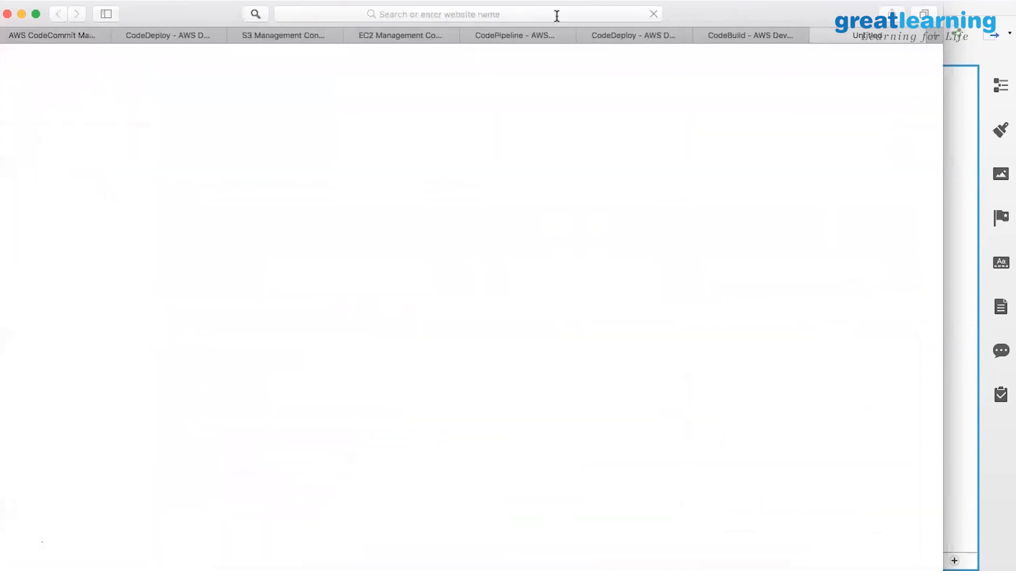
text(http:)
key(super+v)
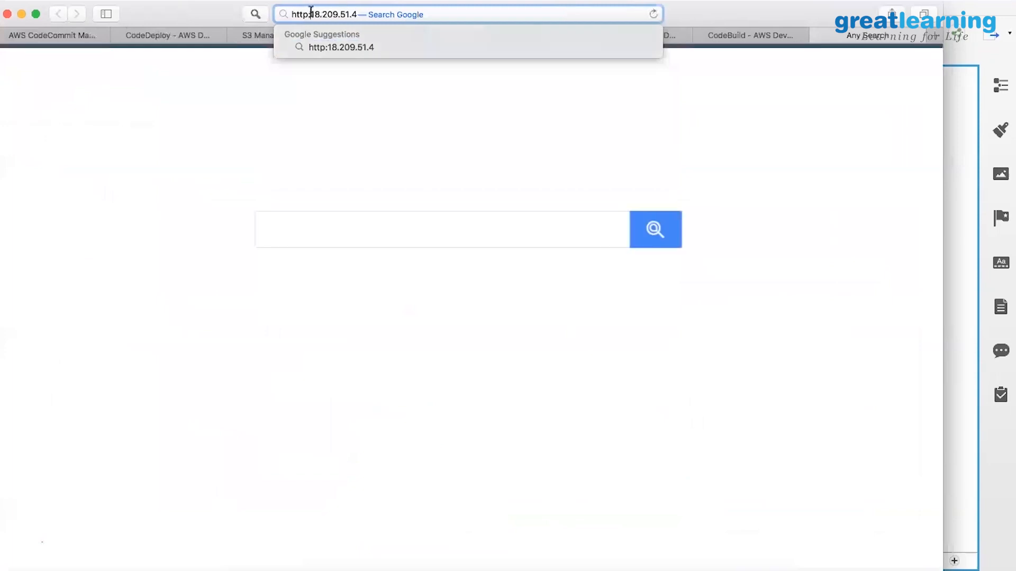
key(Return)
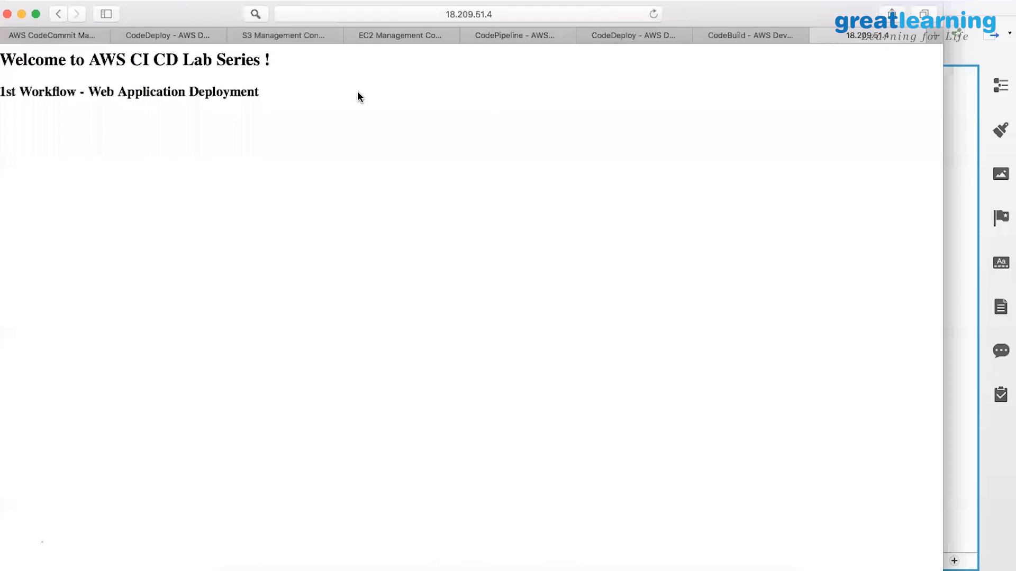
Open src/main/webapp/index.jsp in the CodeCommit_Demo repository in the editor.
click(53, 37)
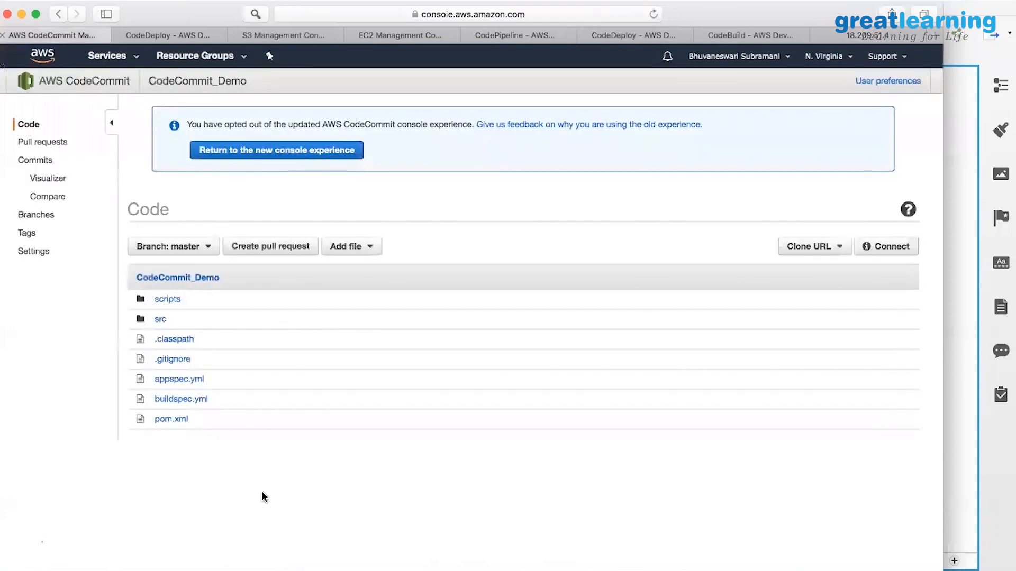
click(159, 320)
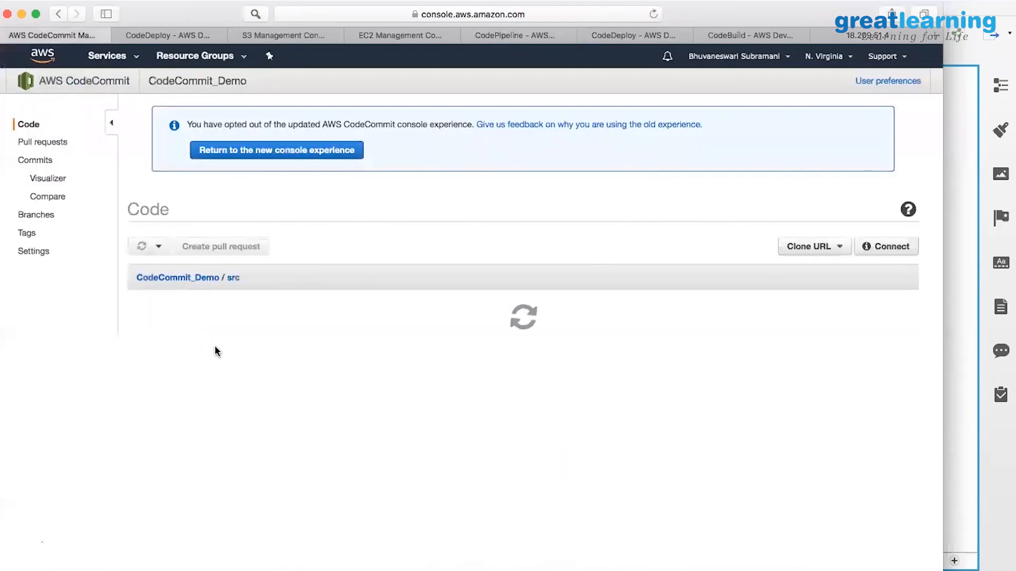
click(160, 321)
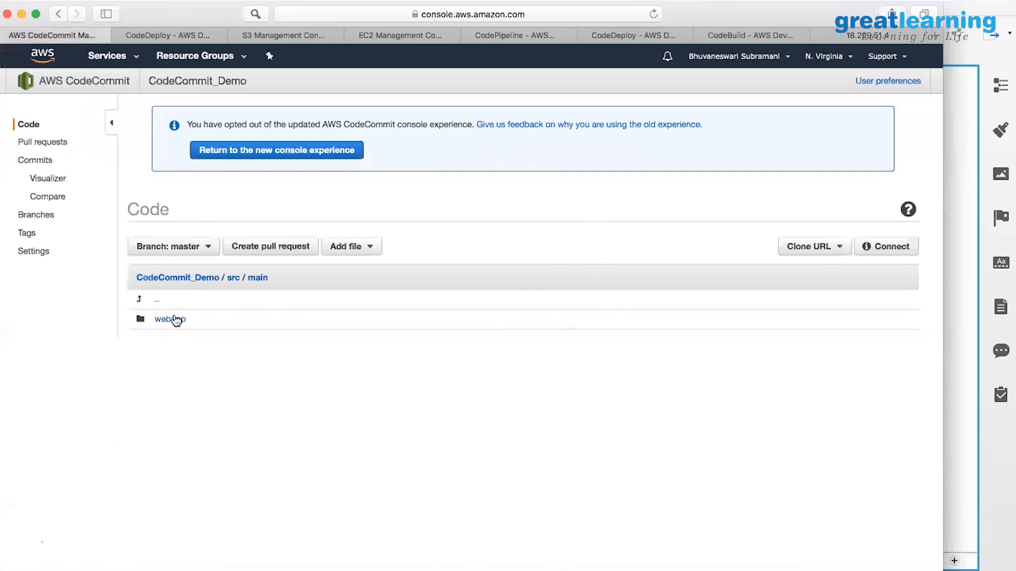
click(177, 320)
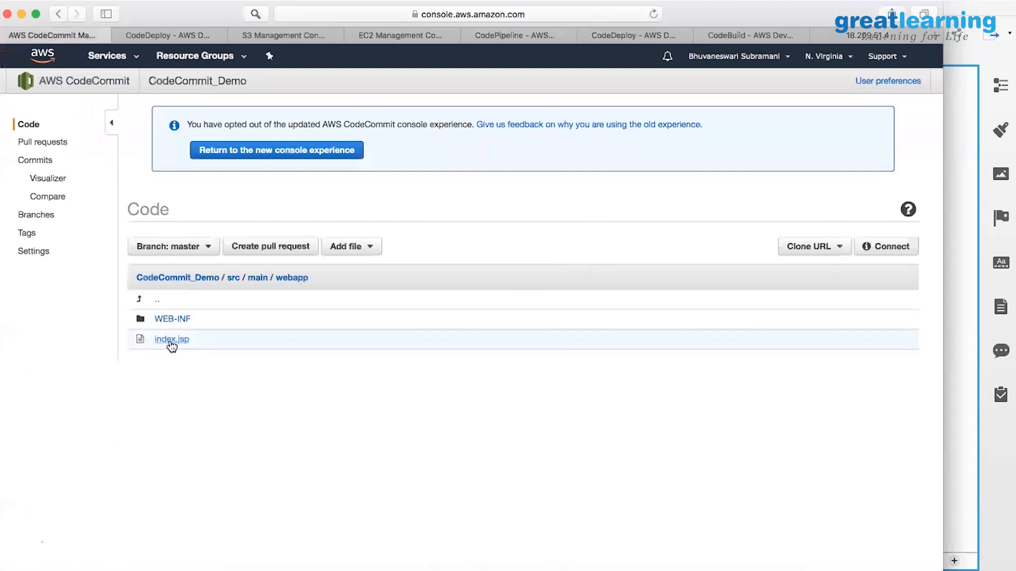
click(170, 341)
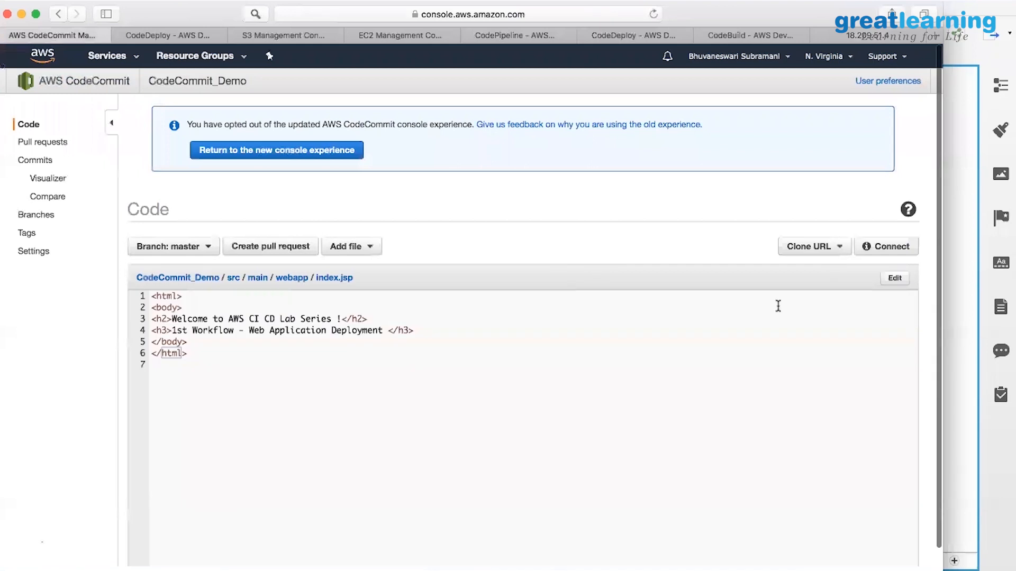
click(895, 278)
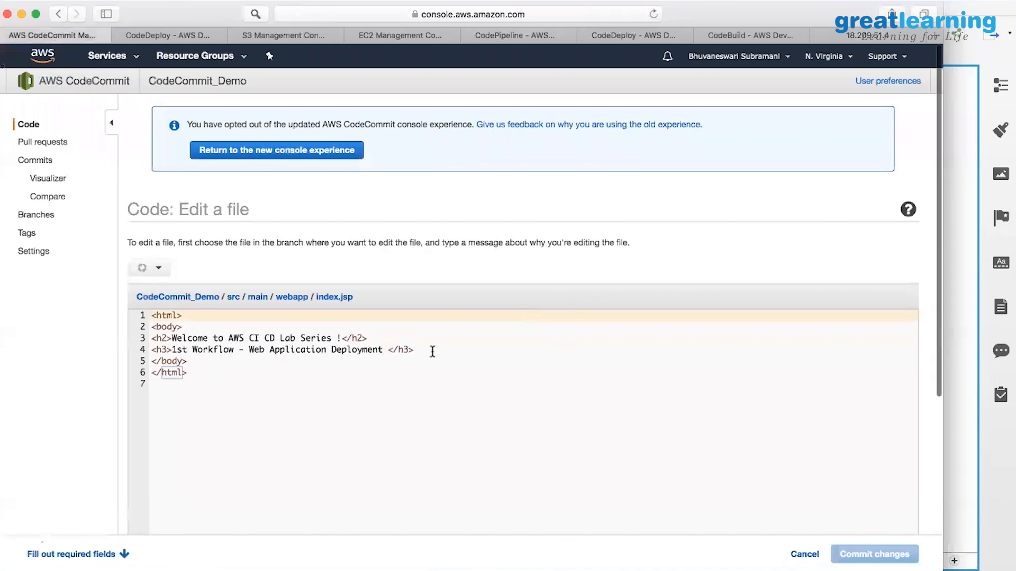
Add a new line 5 after line 4 reading '<h3> Lieve Demo to see the changes </h3>'.
click(432, 352)
key(Return)
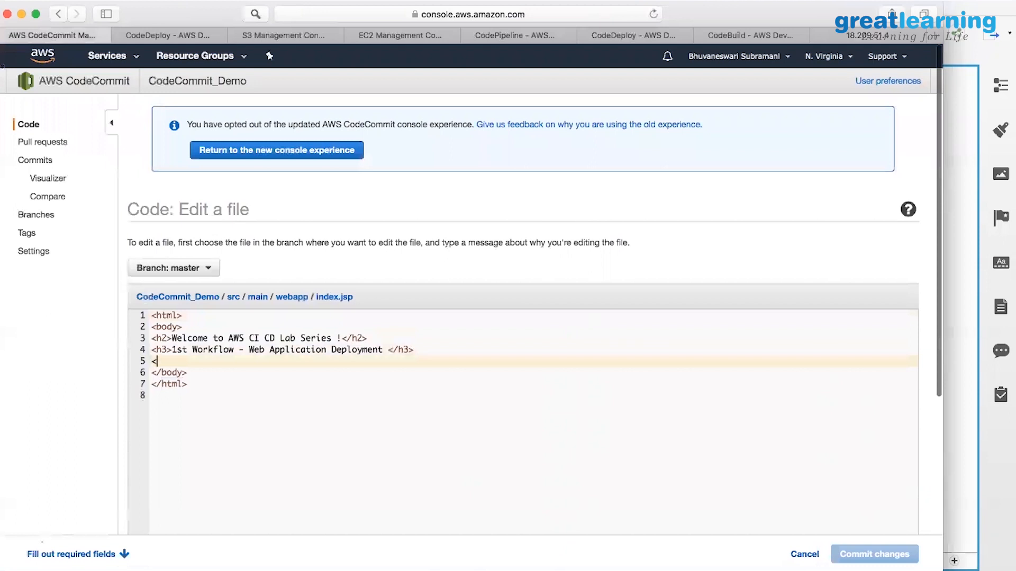
text(<h3> Lieve Demo to see th)
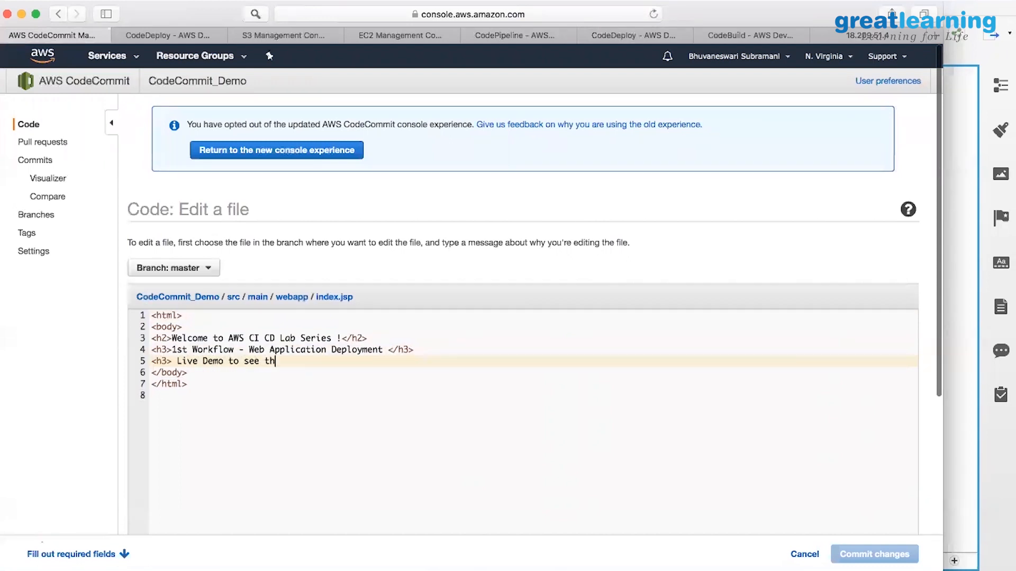
text(e changes </h3>)
Replace the default author name 'root' with the author's name and enter their e-mail address.
scroll(388, 304, down, 4)
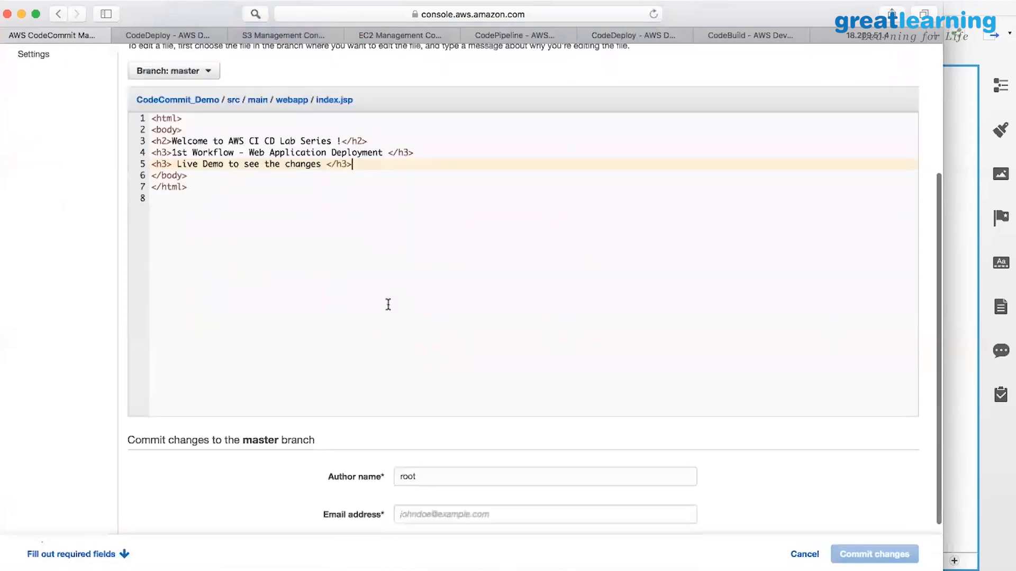
click(440, 370)
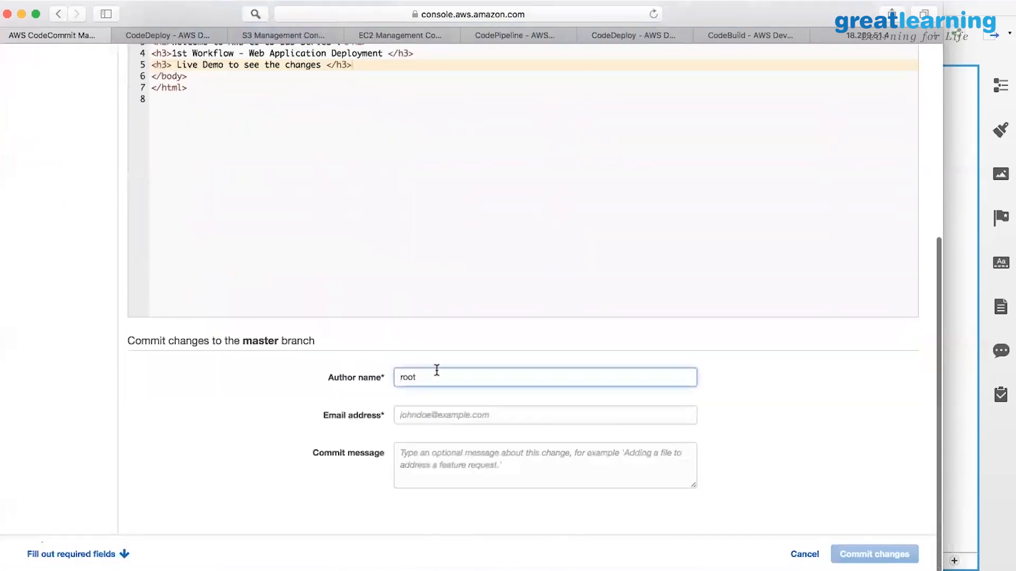
double_click(413, 374)
text(Bhuvana)
key(Tab)
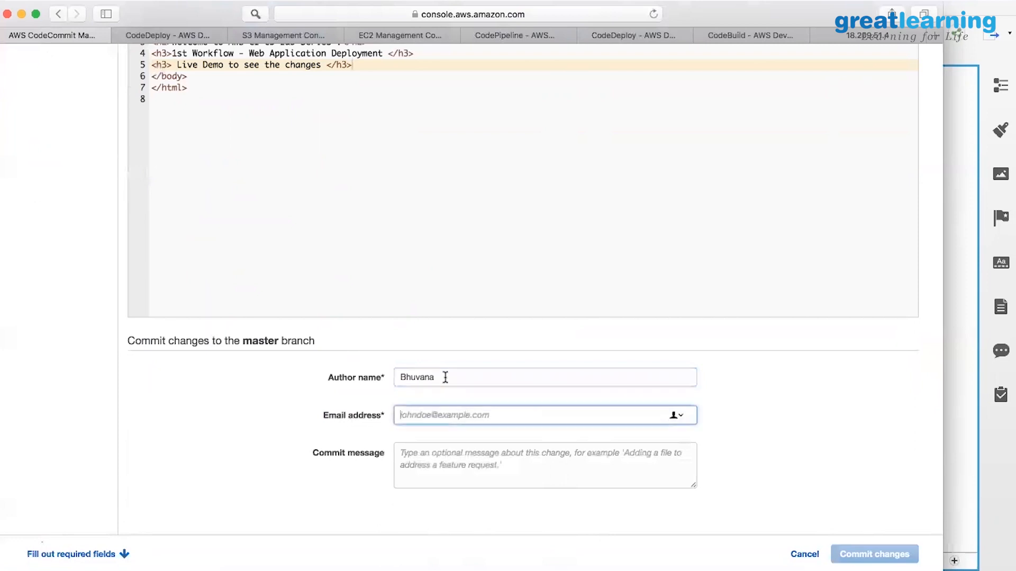
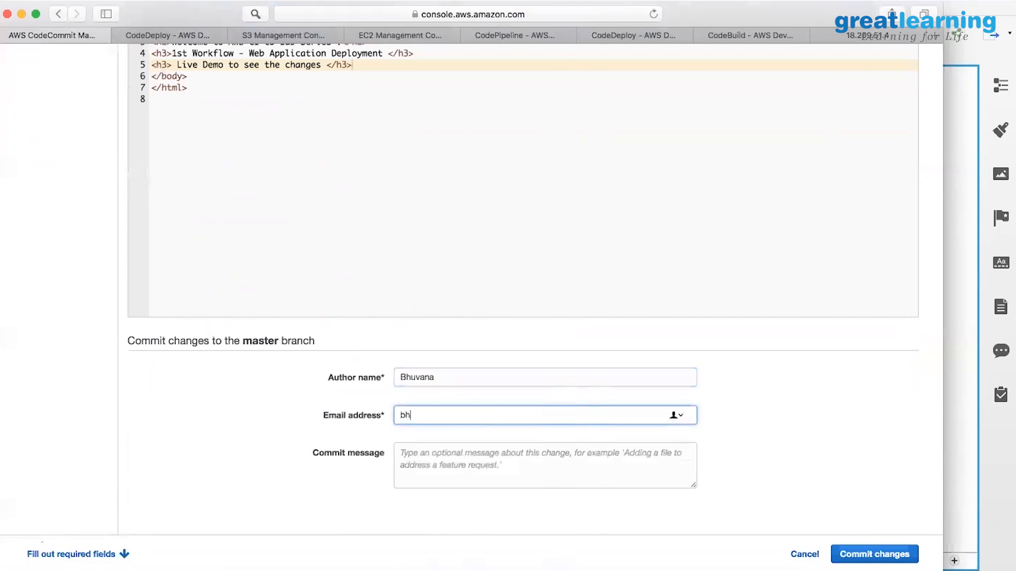
Commit the index.jsp change to master with the message 'Testing'.
click(498, 450)
scroll(497, 449, down, 1)
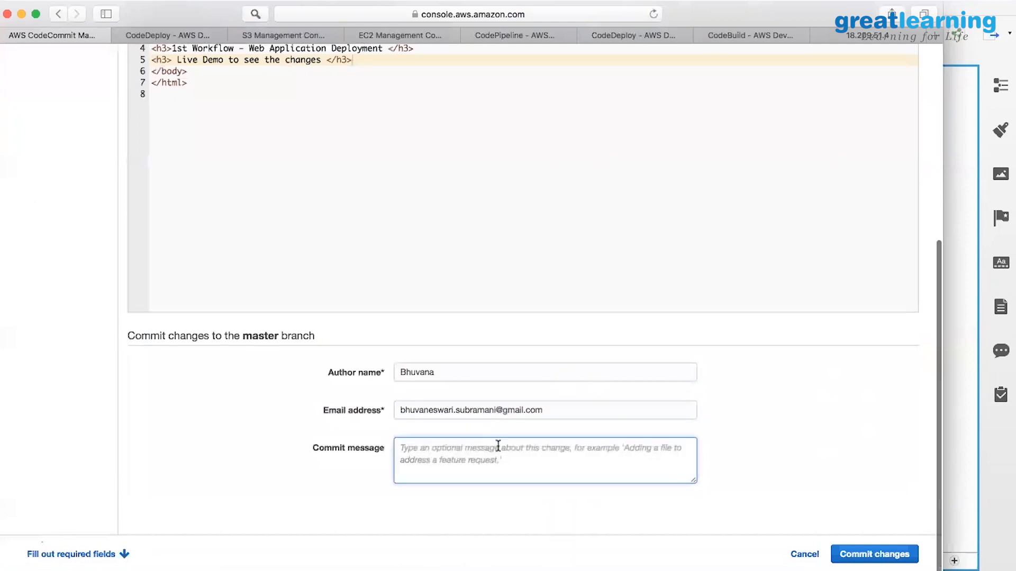
text(Testing)
click(870, 555)
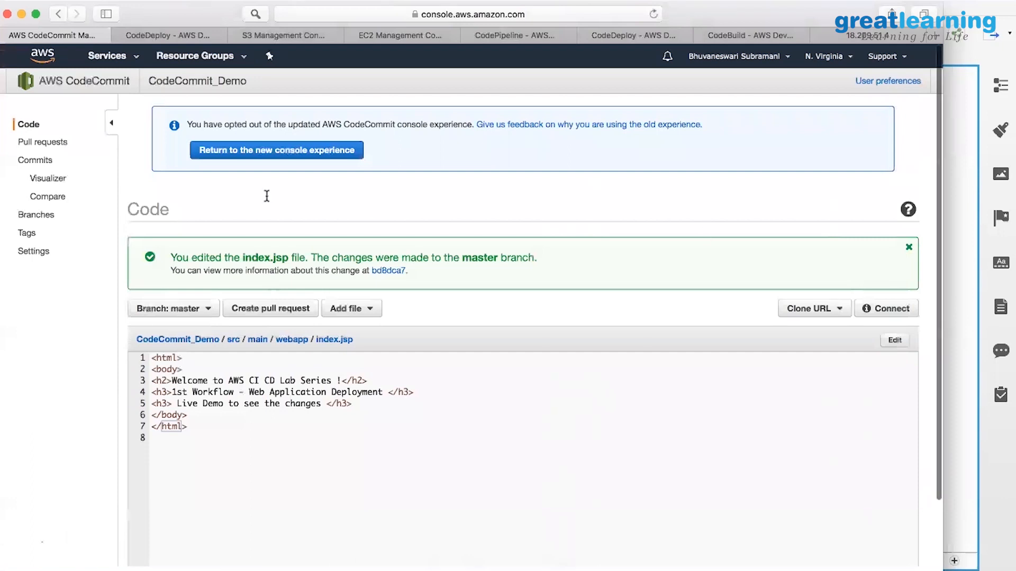
Go through the pipelines list to codepipeline_demo and check the Source stage's current revision.
click(513, 36)
scroll(509, 168, up, 5)
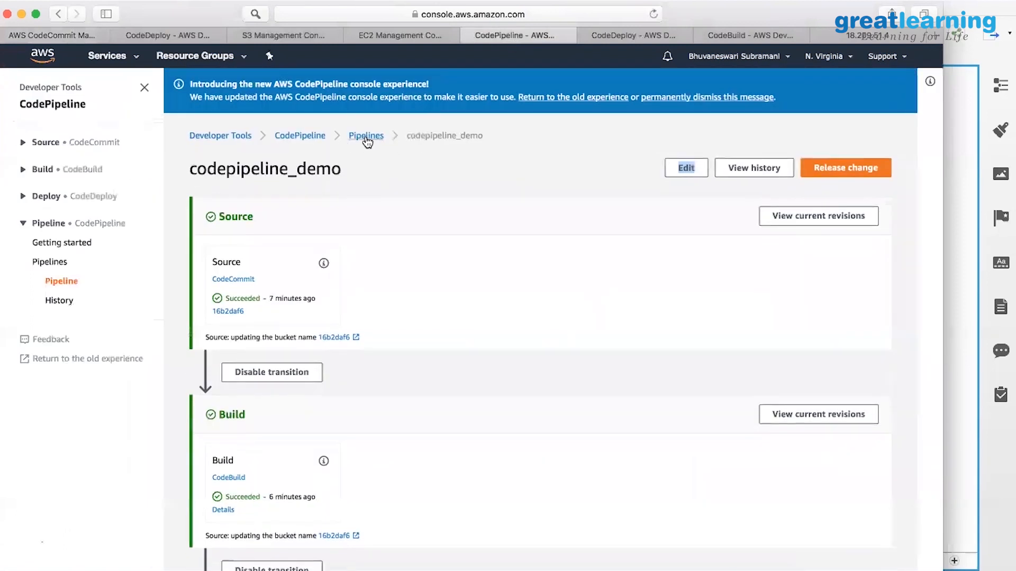
click(366, 136)
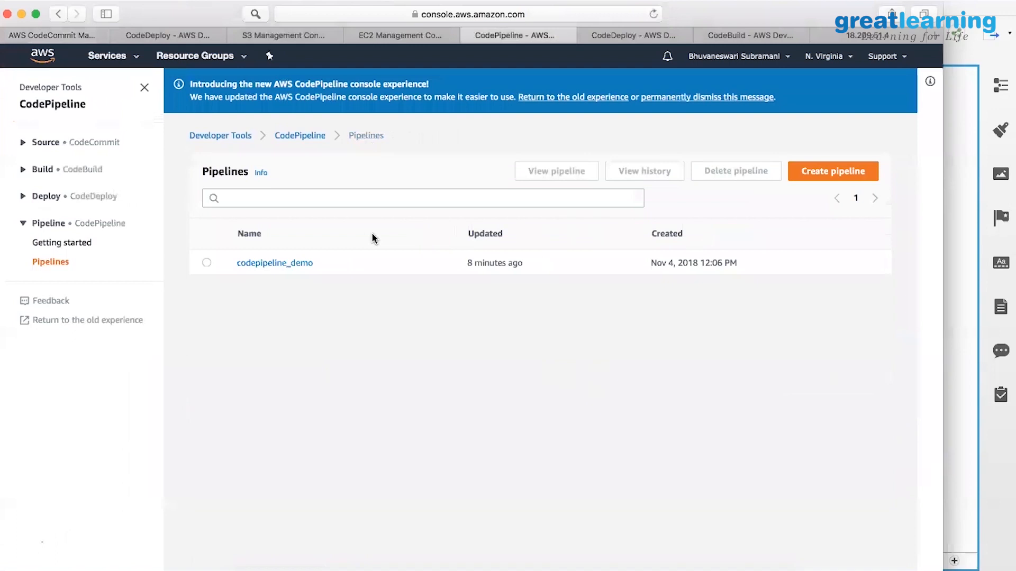
click(304, 264)
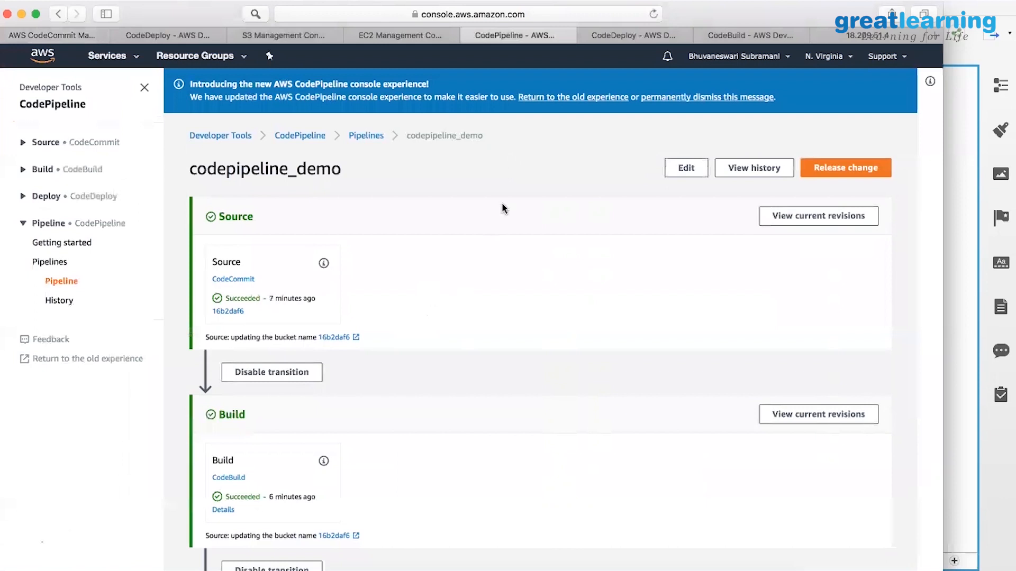
click(800, 218)
Reload codepipeline_demo and review Source, Build and Deploy, all succeeded on revision 16b2daf6.
click(548, 15)
key(Return)
scroll(373, 390, down, 4)
scroll(375, 386, up, 3)
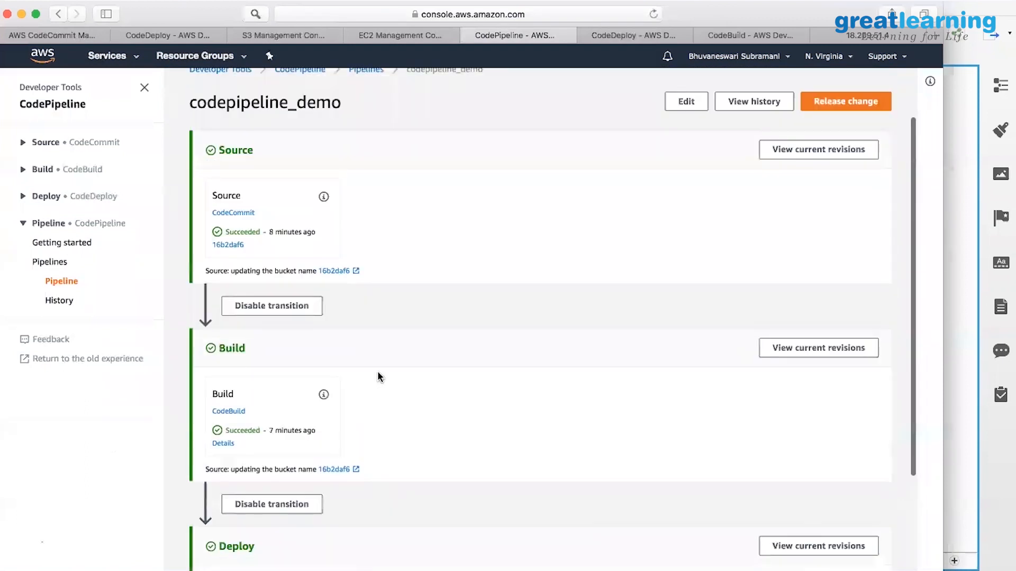
scroll(378, 377, up, 2)
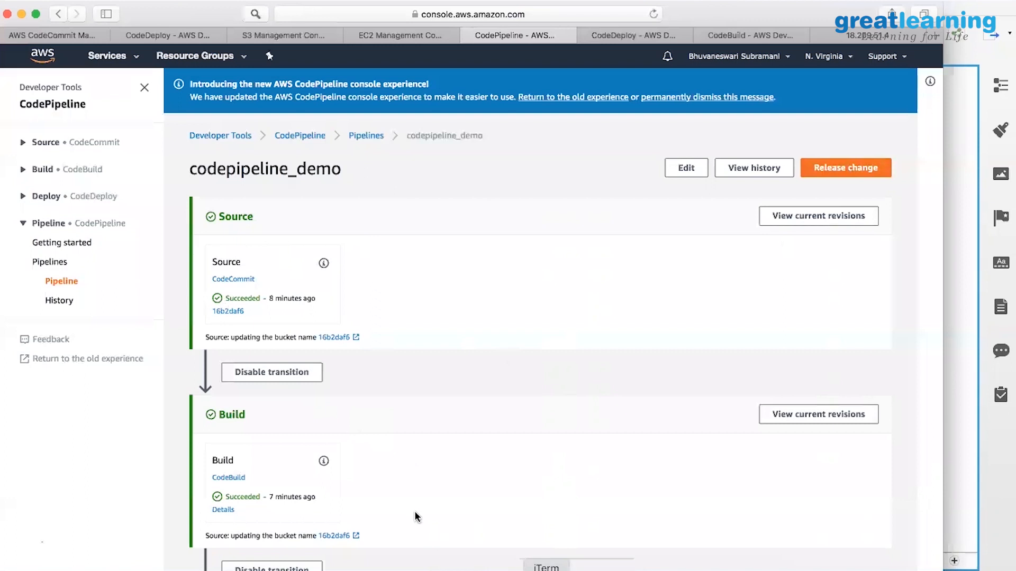
scroll(416, 517, down, 5)
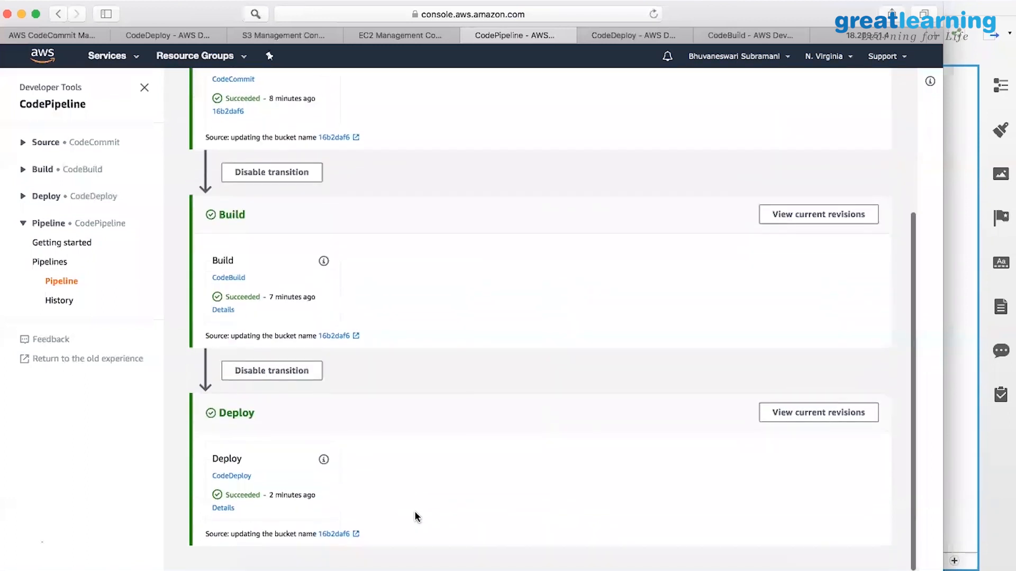
scroll(416, 517, up, 5)
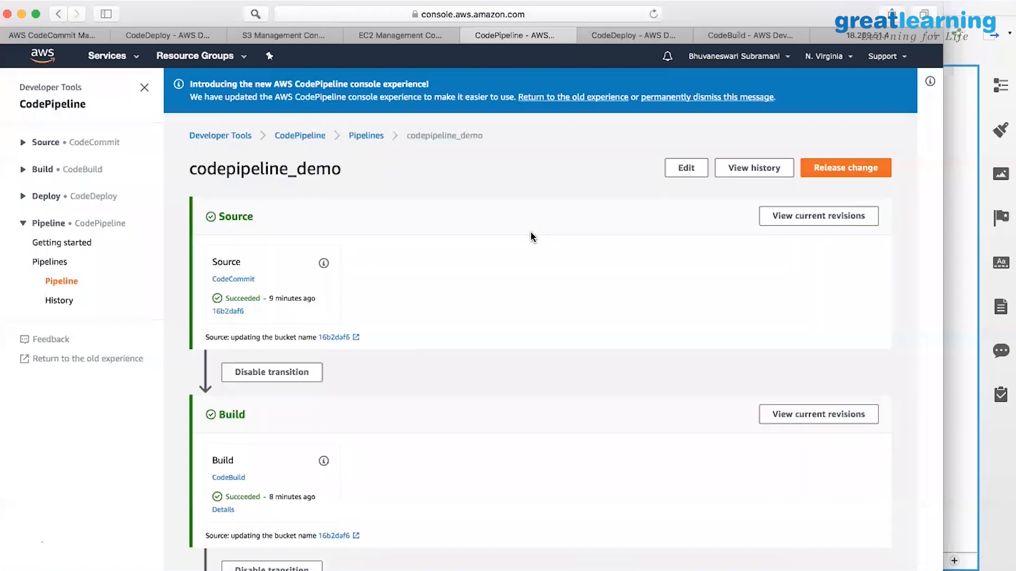
Release the latest change and watch Source succeed on commit bd8dca78 while Build runs.
click(861, 175)
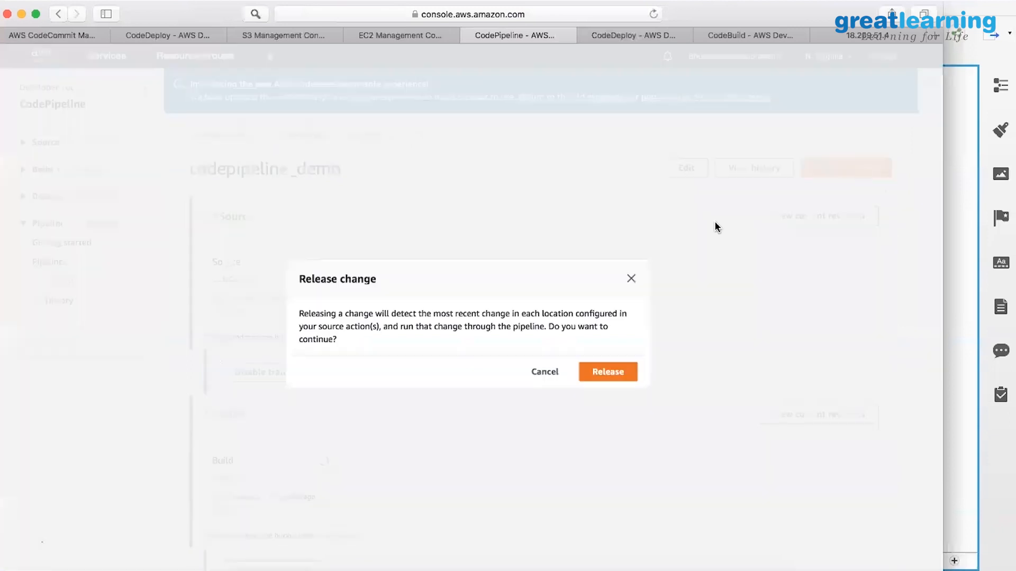
click(617, 373)
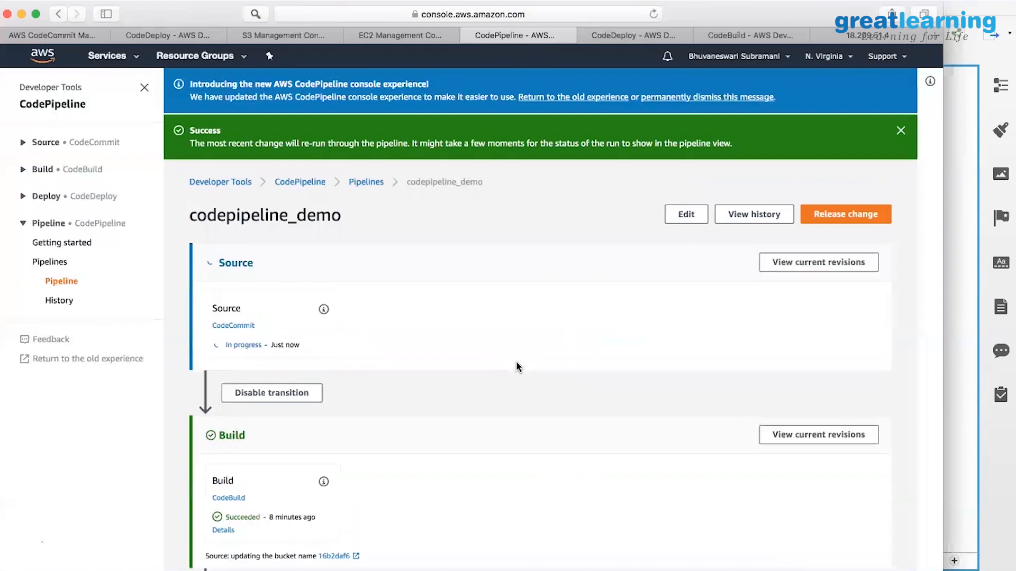
scroll(517, 365, down, 8)
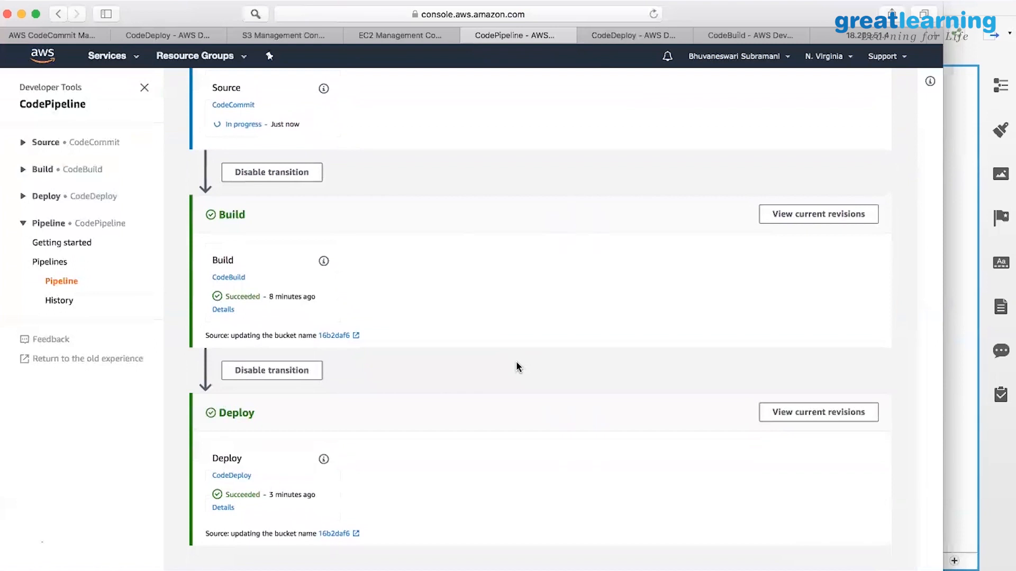
scroll(518, 335, up, 1)
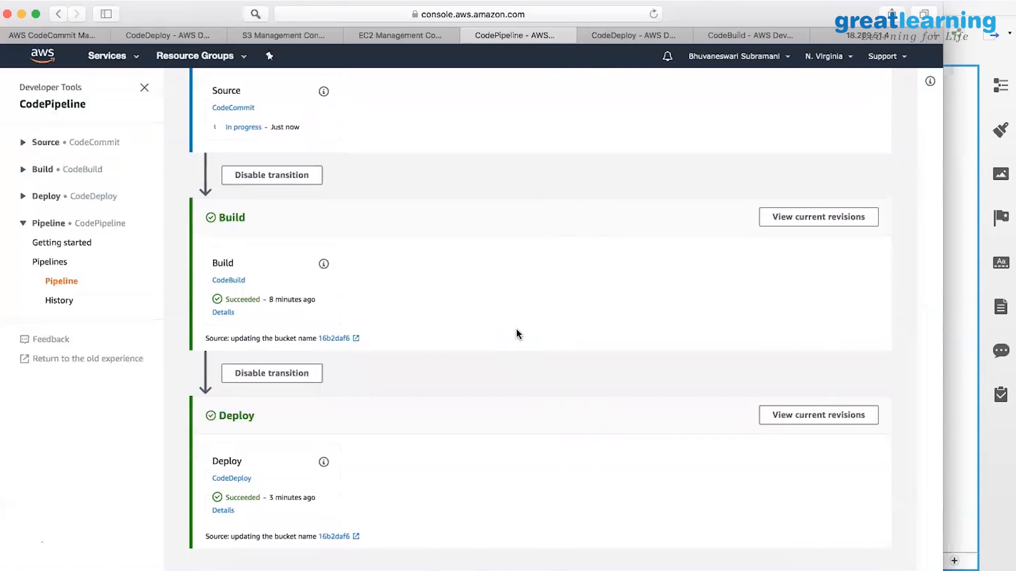
scroll(476, 355, up, 3)
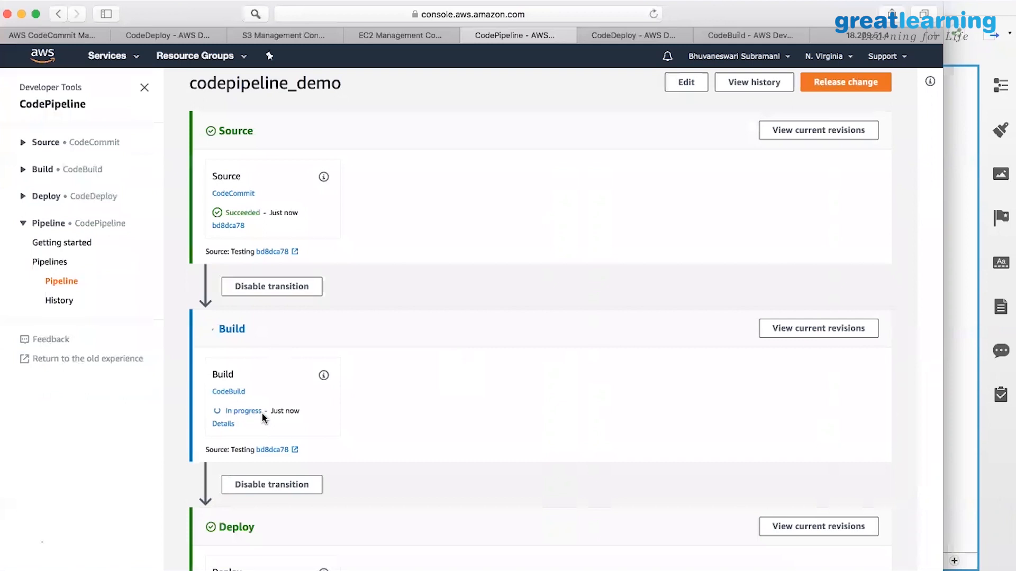
scroll(262, 412, down, 3)
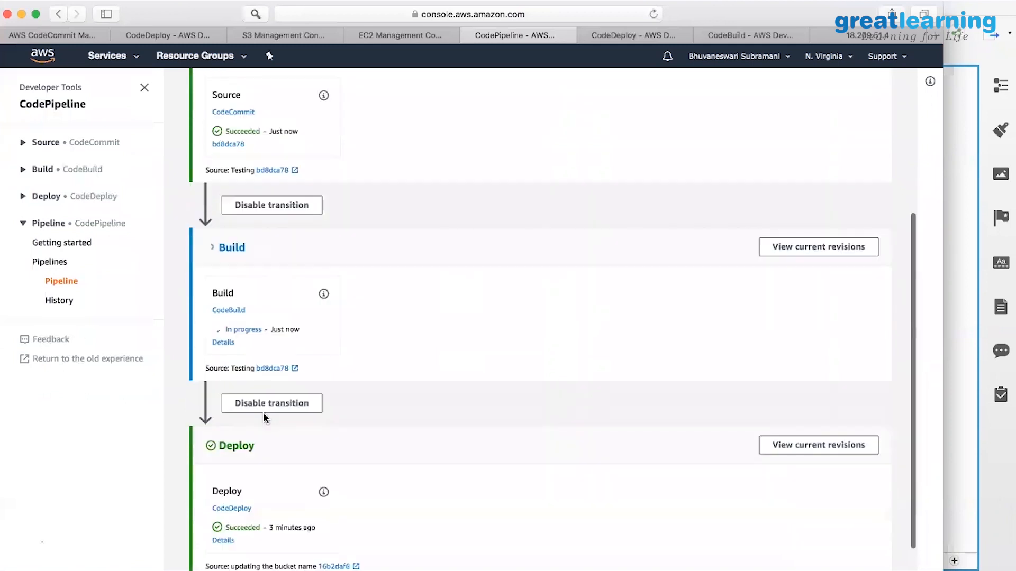
scroll(263, 418, down, 1)
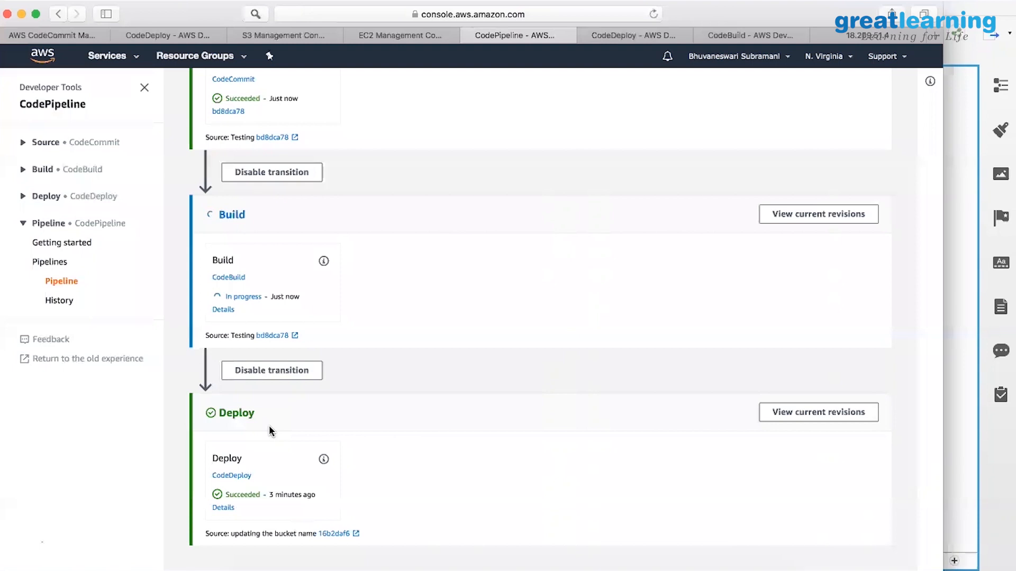
Open the JavaWebBuild run details and read through its build log, status Succeeded.
click(222, 310)
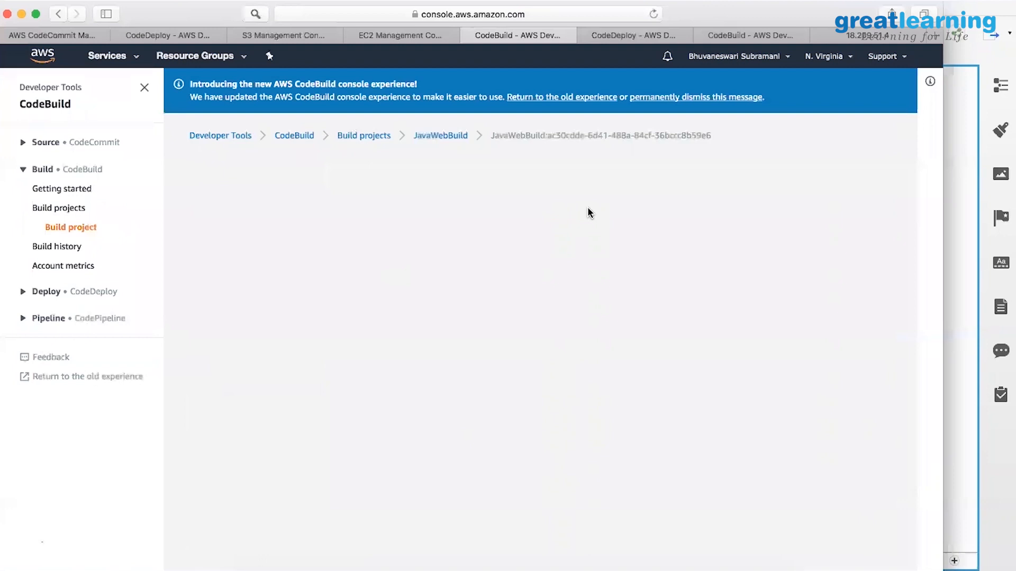
scroll(513, 261, down, 3)
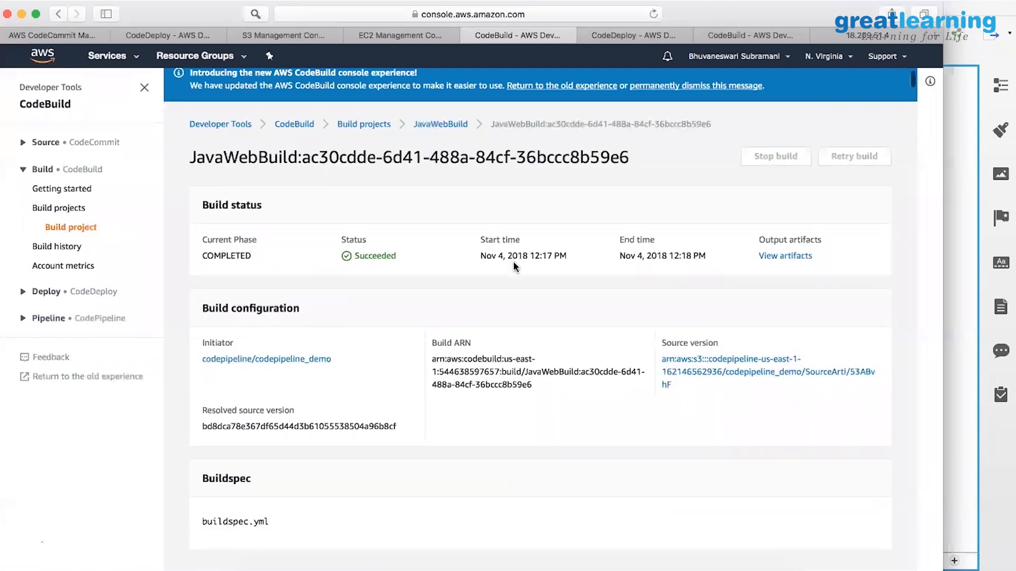
scroll(487, 305, down, 1)
scroll(486, 303, down, 6)
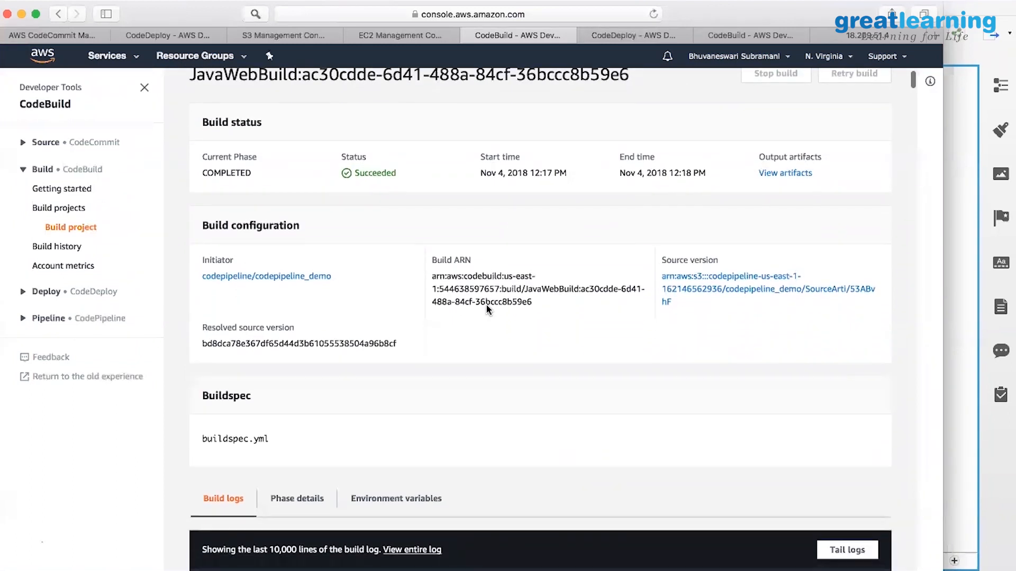
scroll(388, 344, down, 7)
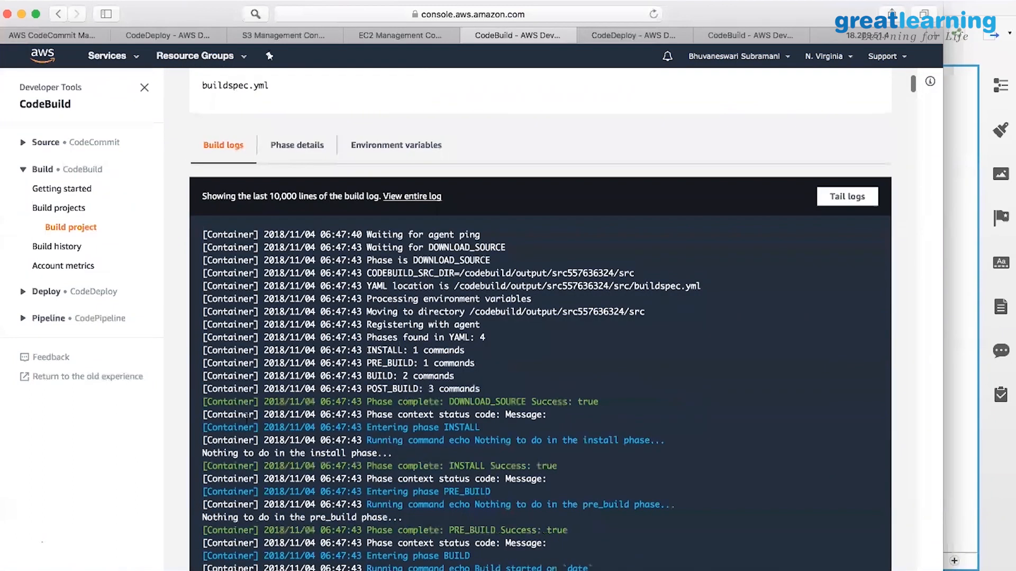
scroll(388, 497, down, 1)
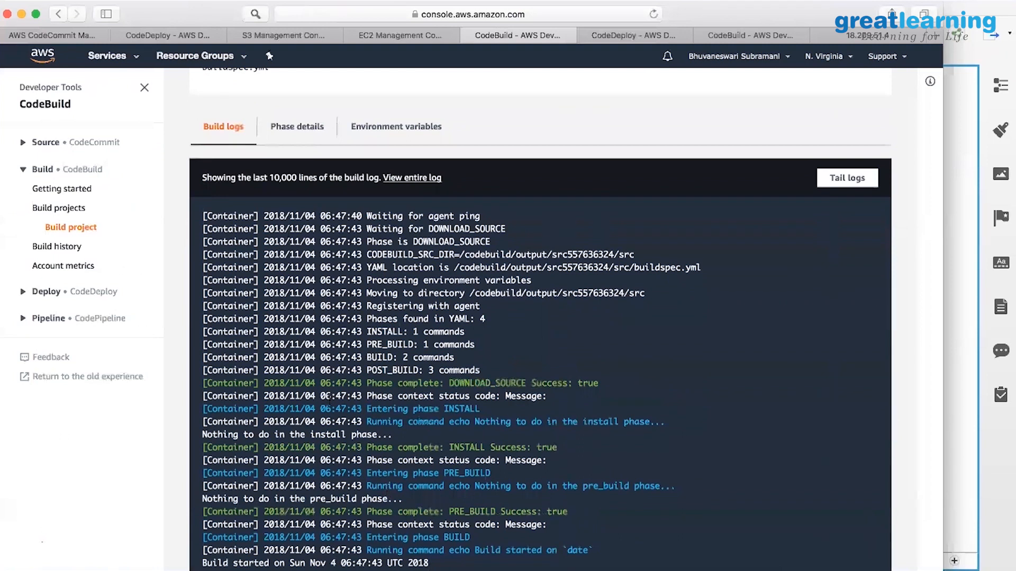
scroll(350, 379, up, 3)
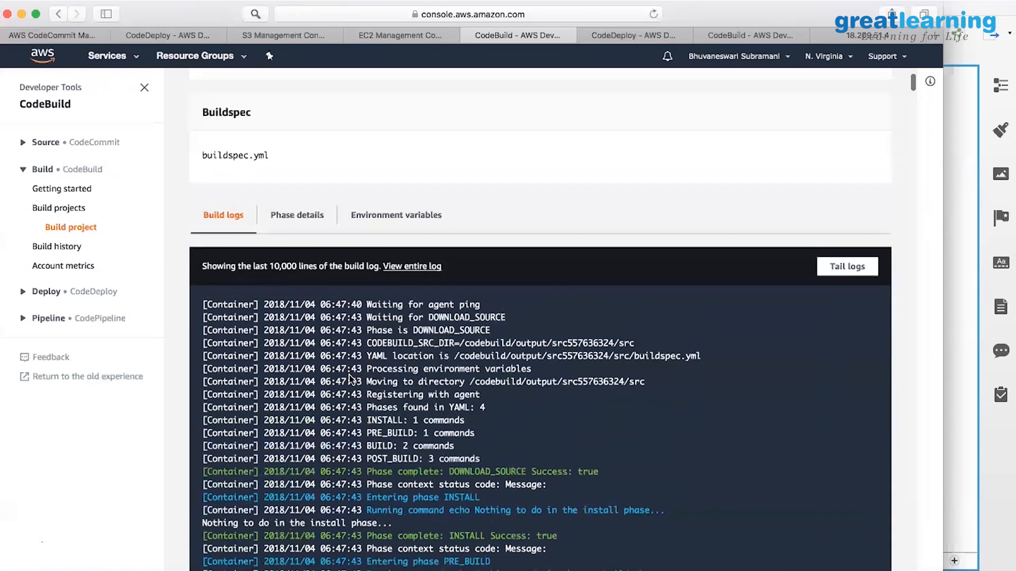
scroll(349, 378, down, 3)
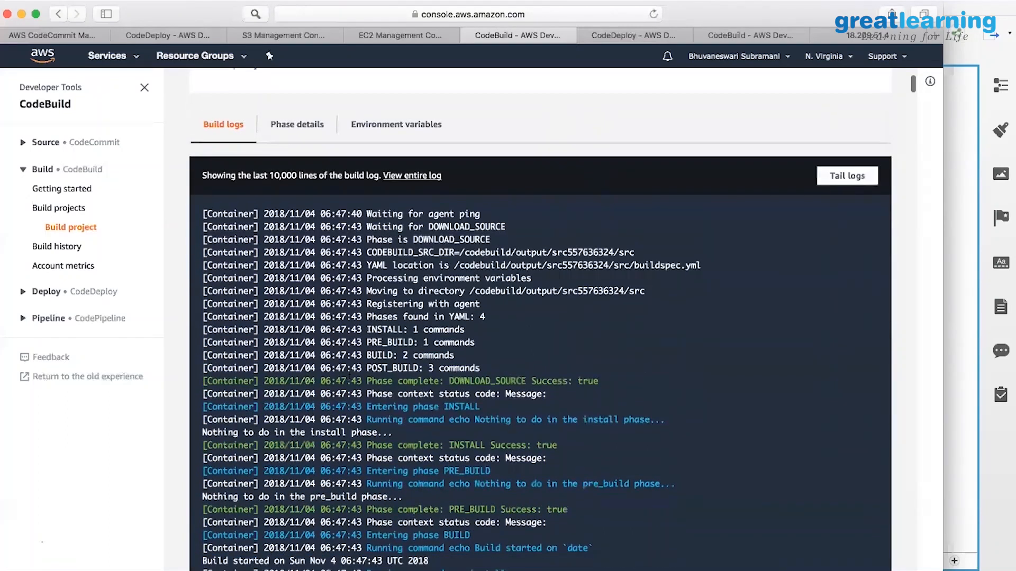
scroll(349, 378, down, 20)
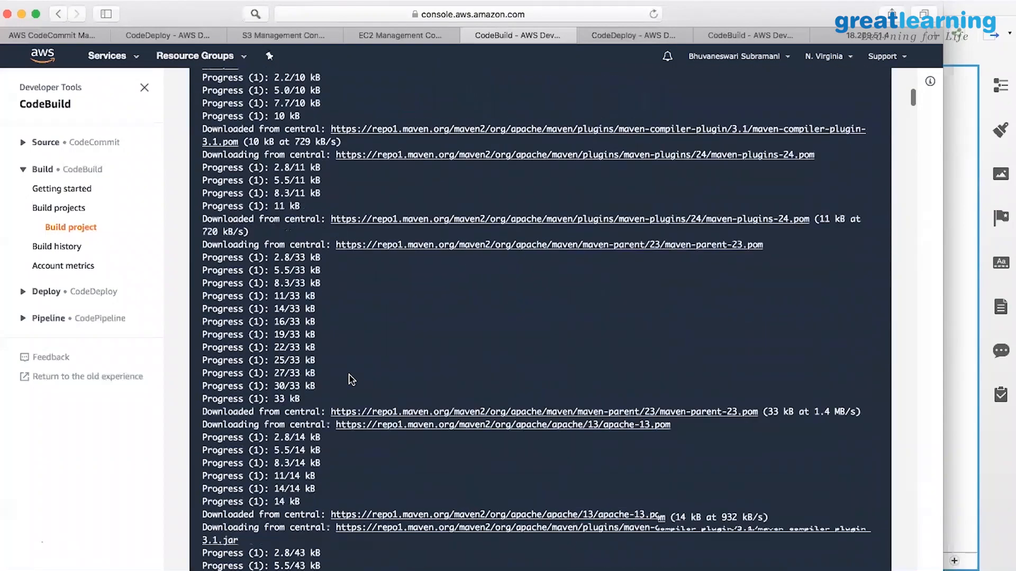
scroll(349, 380, up, 20)
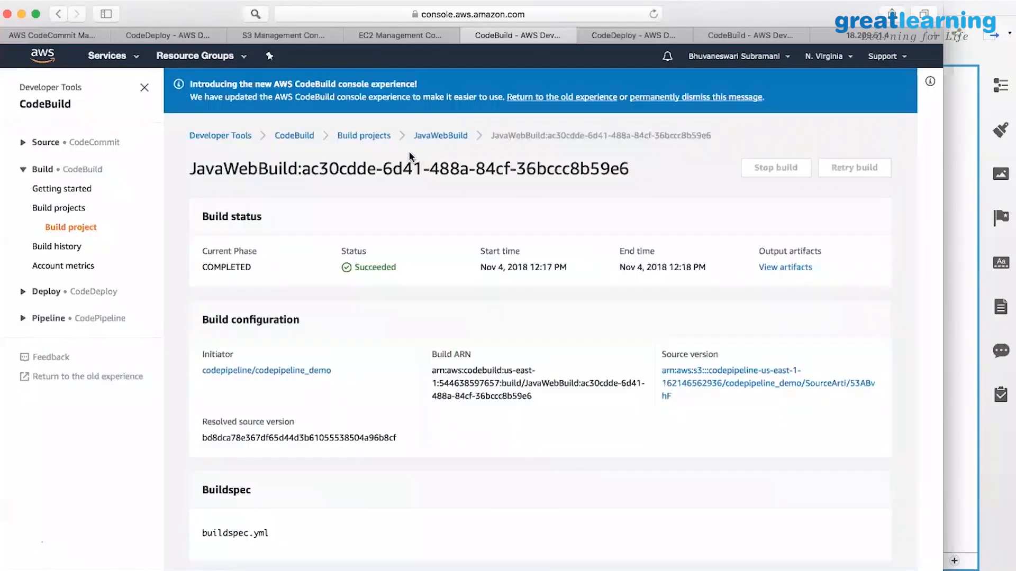
scroll(418, 142, up, 2)
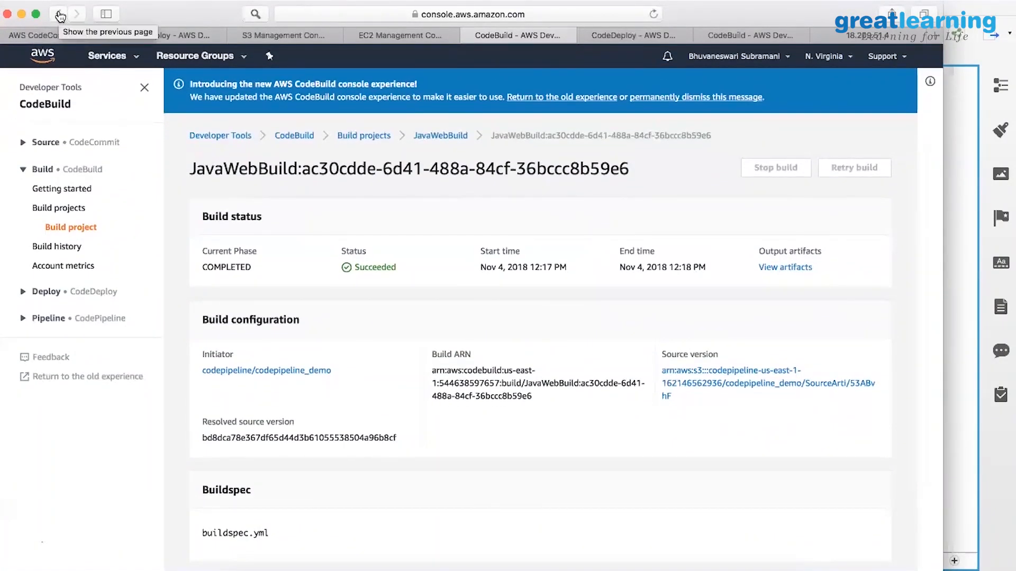
Return to codepipeline_demo, check the Deploy stage in progress, and dismiss the desktop notification.
click(60, 17)
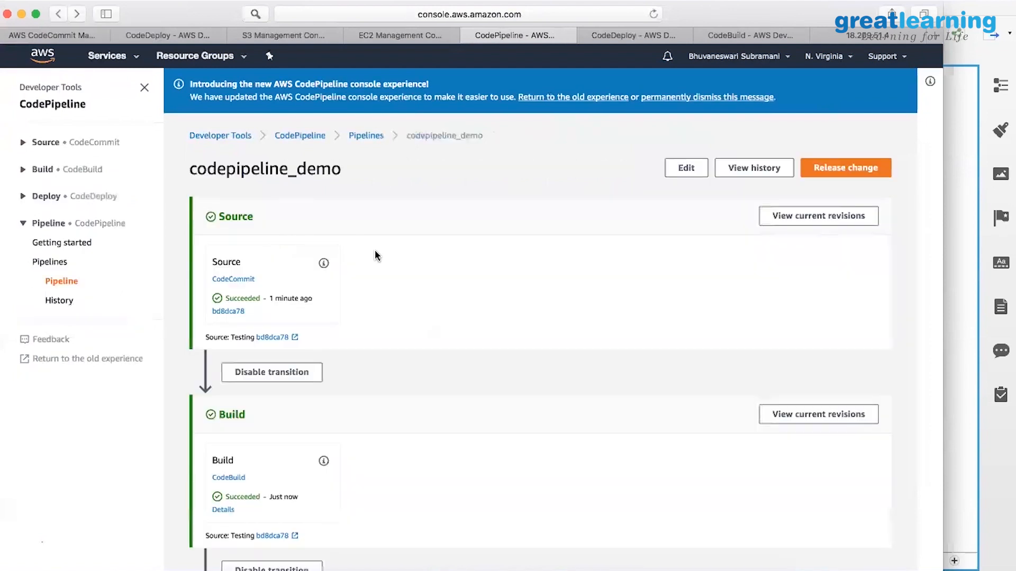
scroll(360, 259, down, 5)
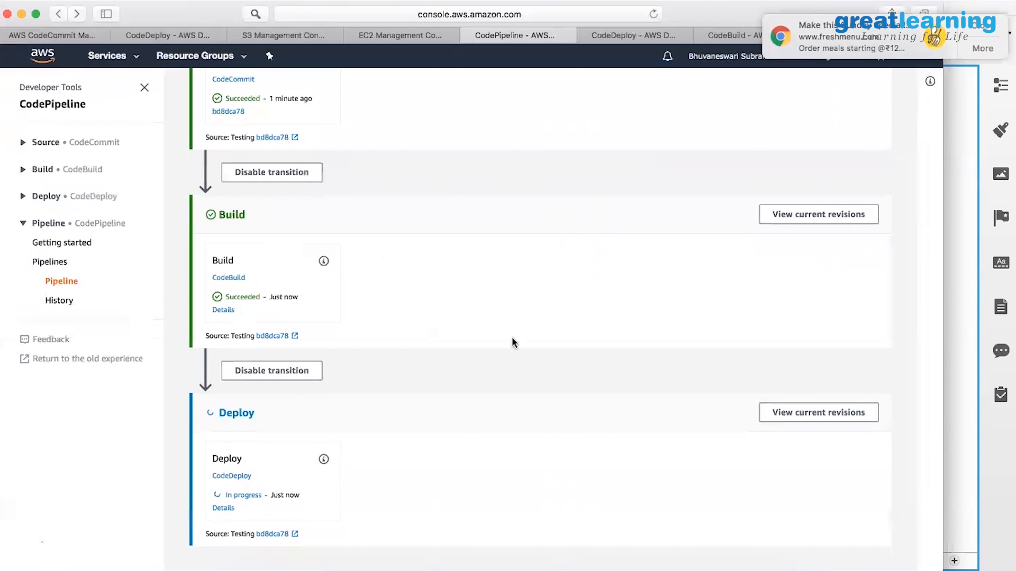
click(982, 26)
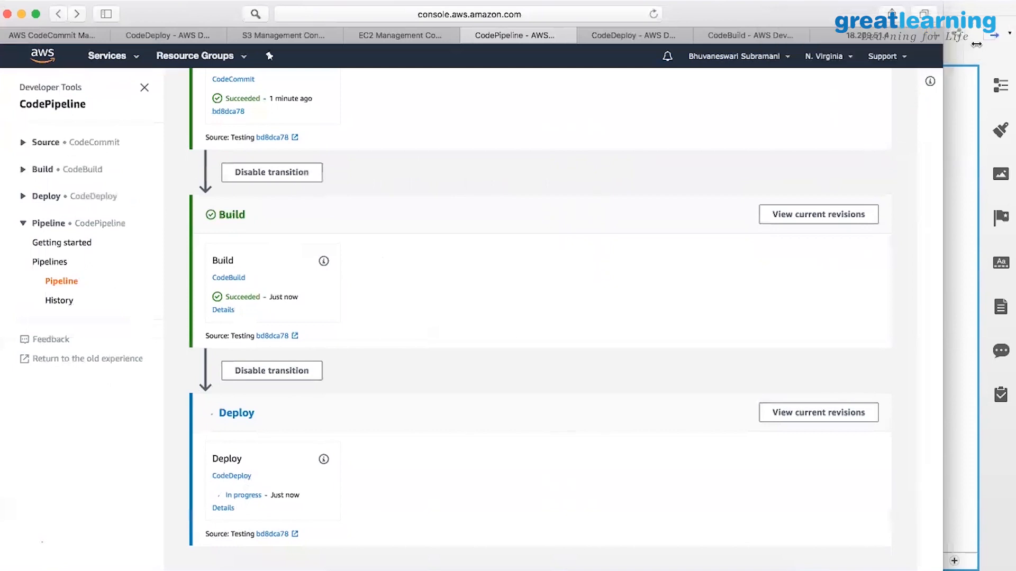
click(888, 36)
Reload the 18.209.51.4 page and select the new 'Live Demo to see the changes' heading.
click(654, 14)
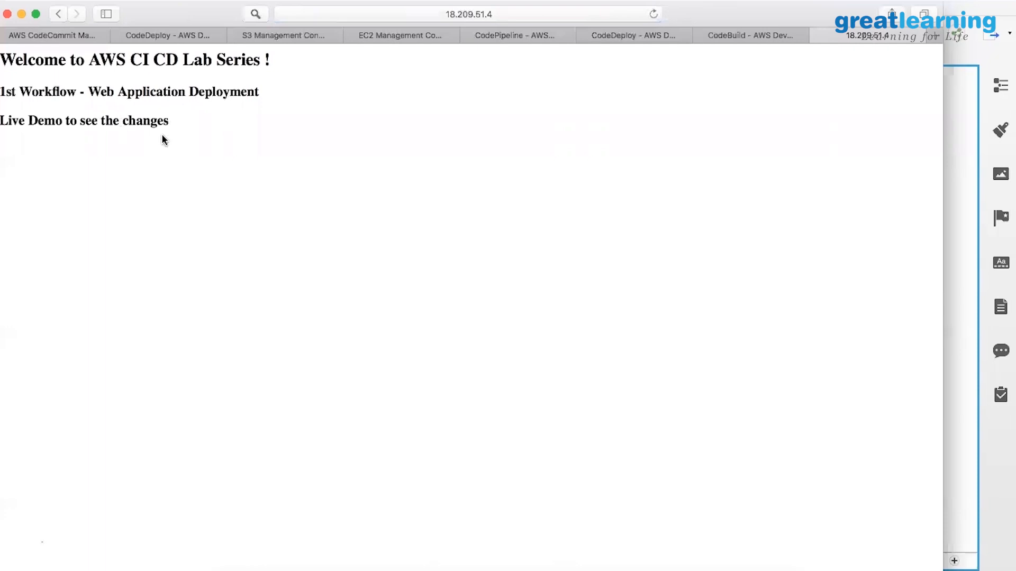
triple_click(15, 121)
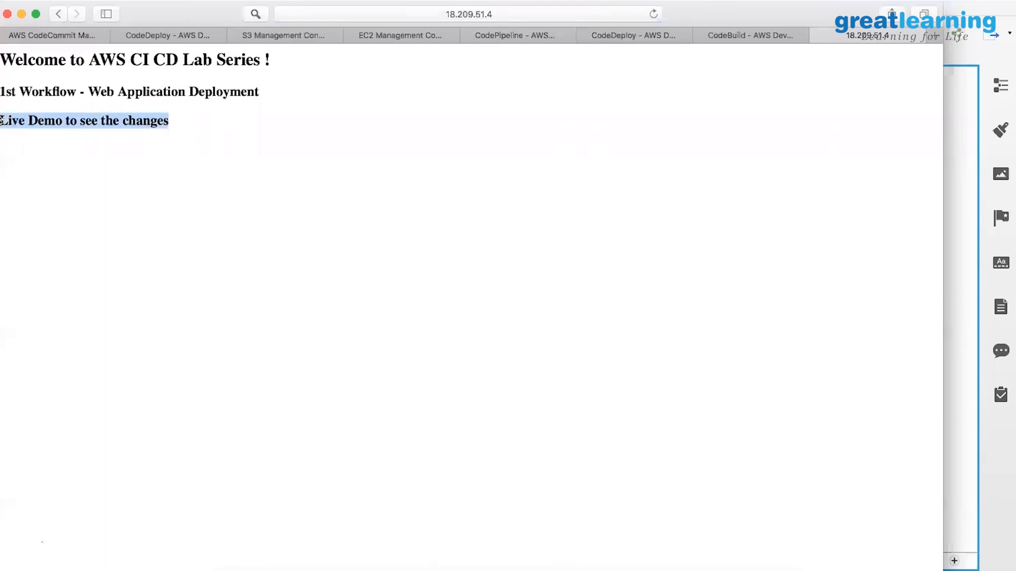